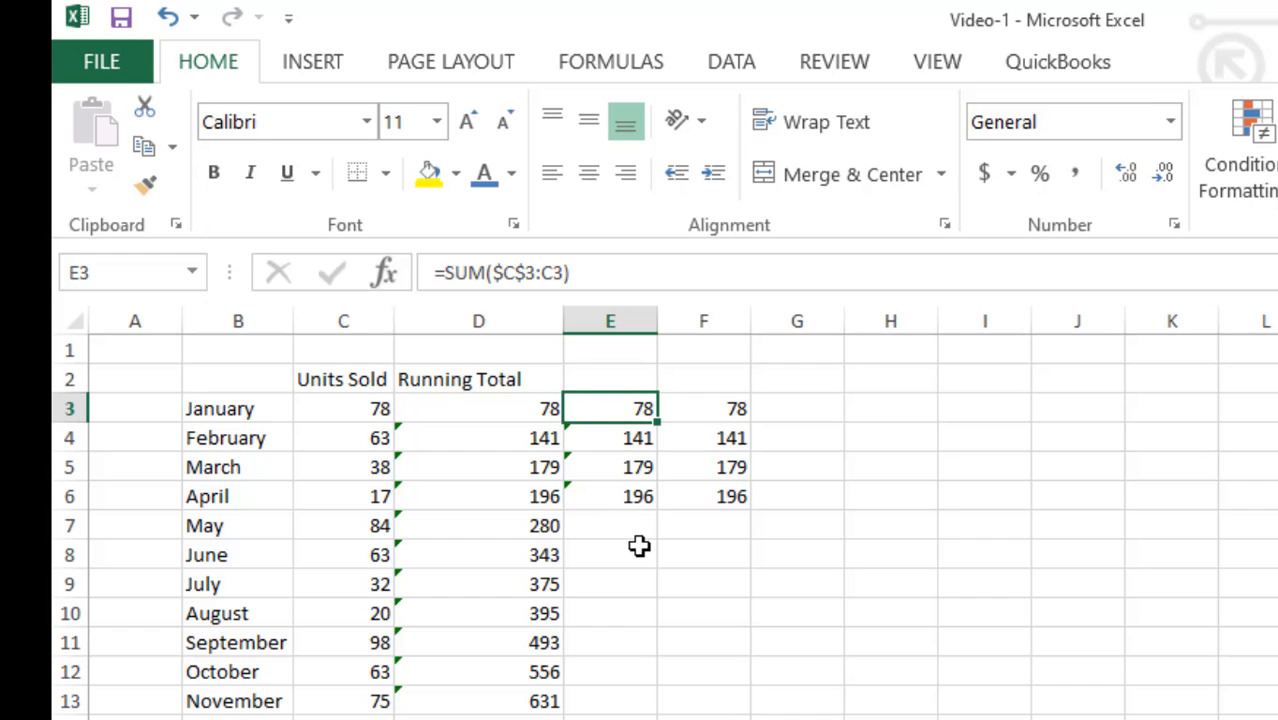
Step: Examine how the SUM range expands in the running total formulas in E3:E6 and in D7 through D14
click(517, 272)
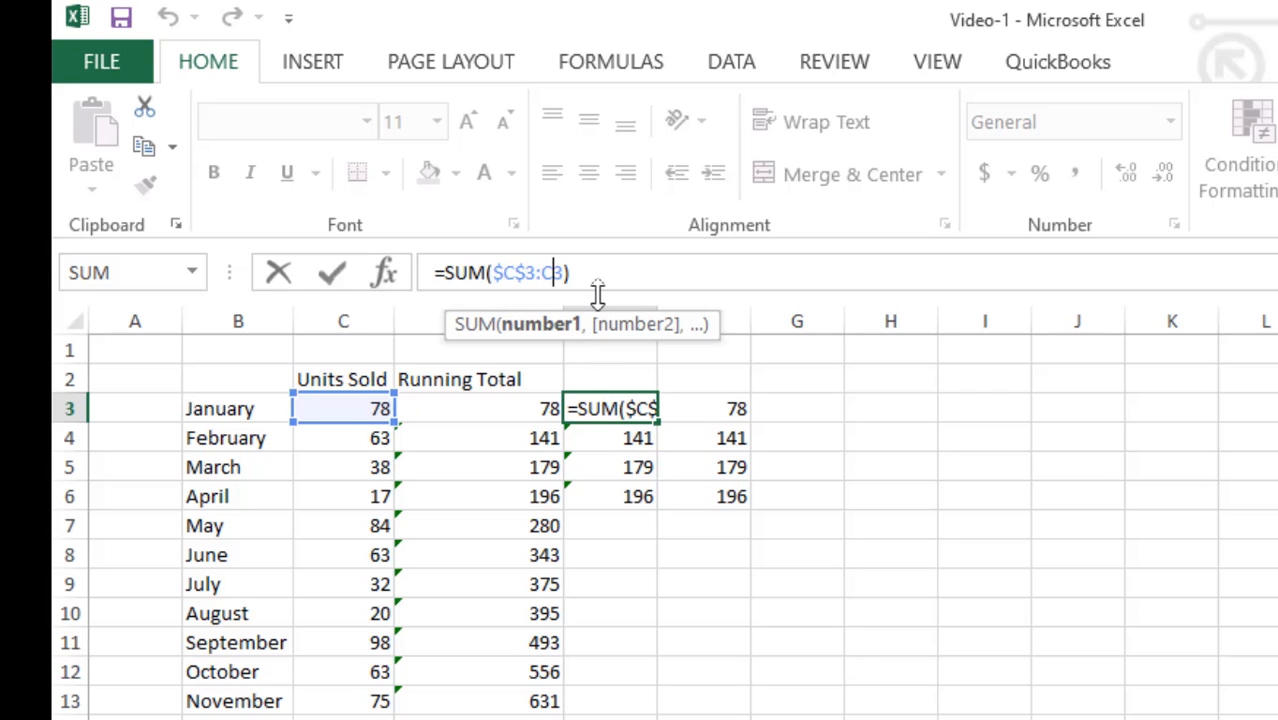
key(Return)
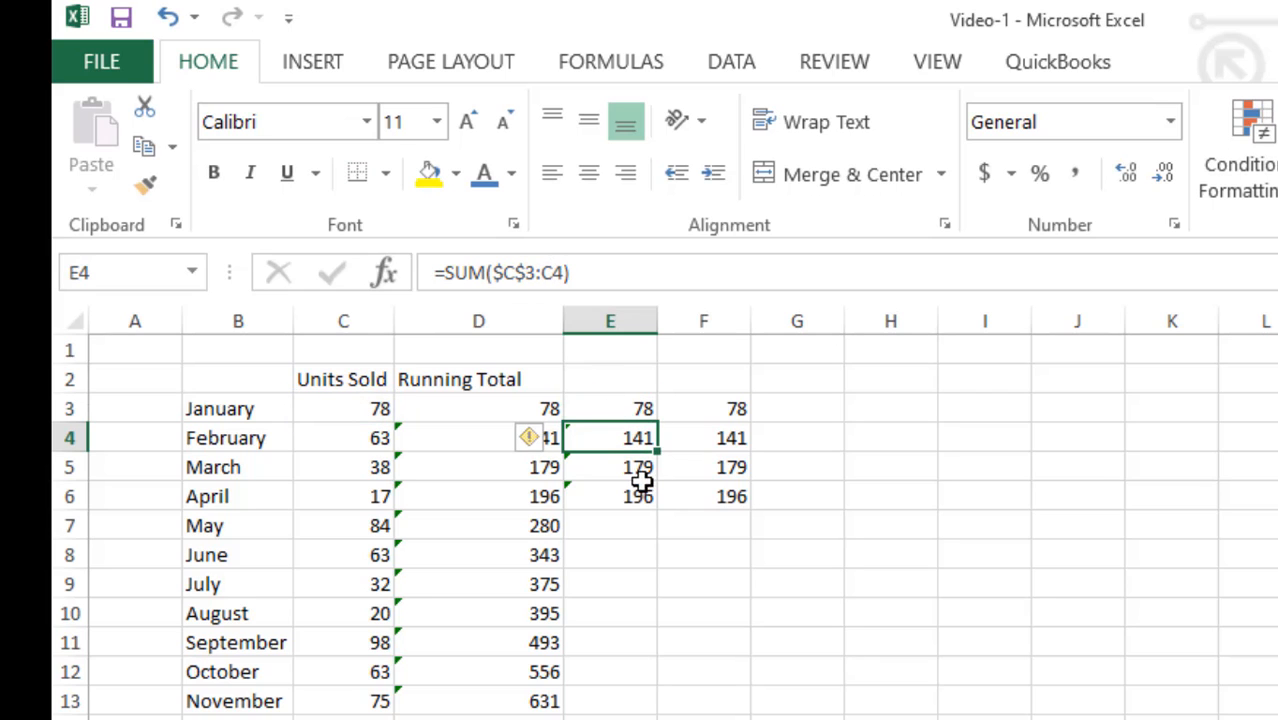
key(F2)
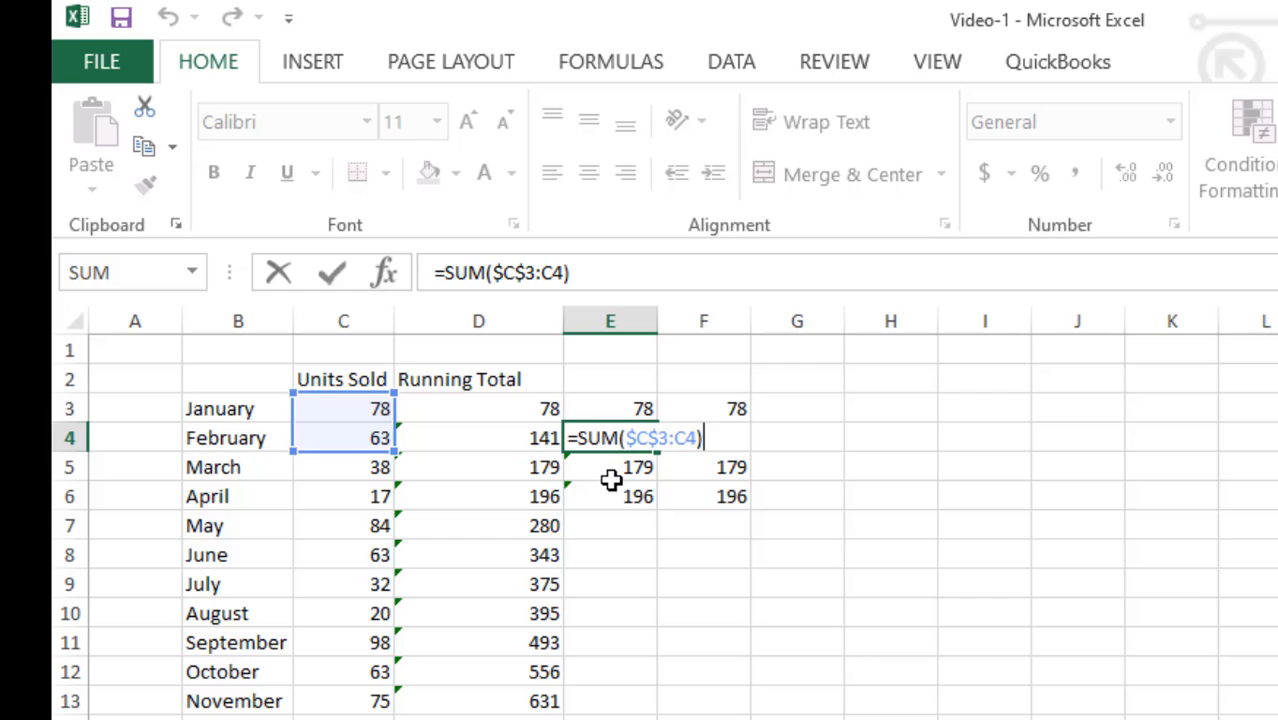
key(Return)
key(F2)
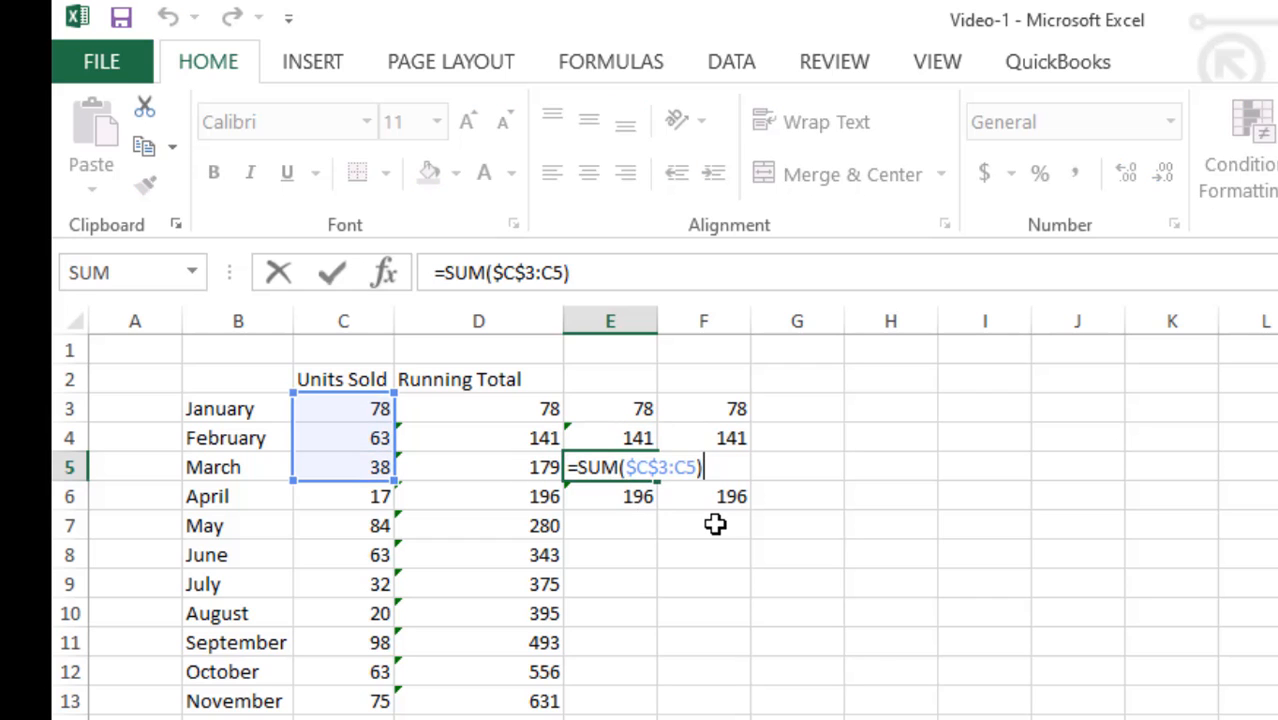
key(Return)
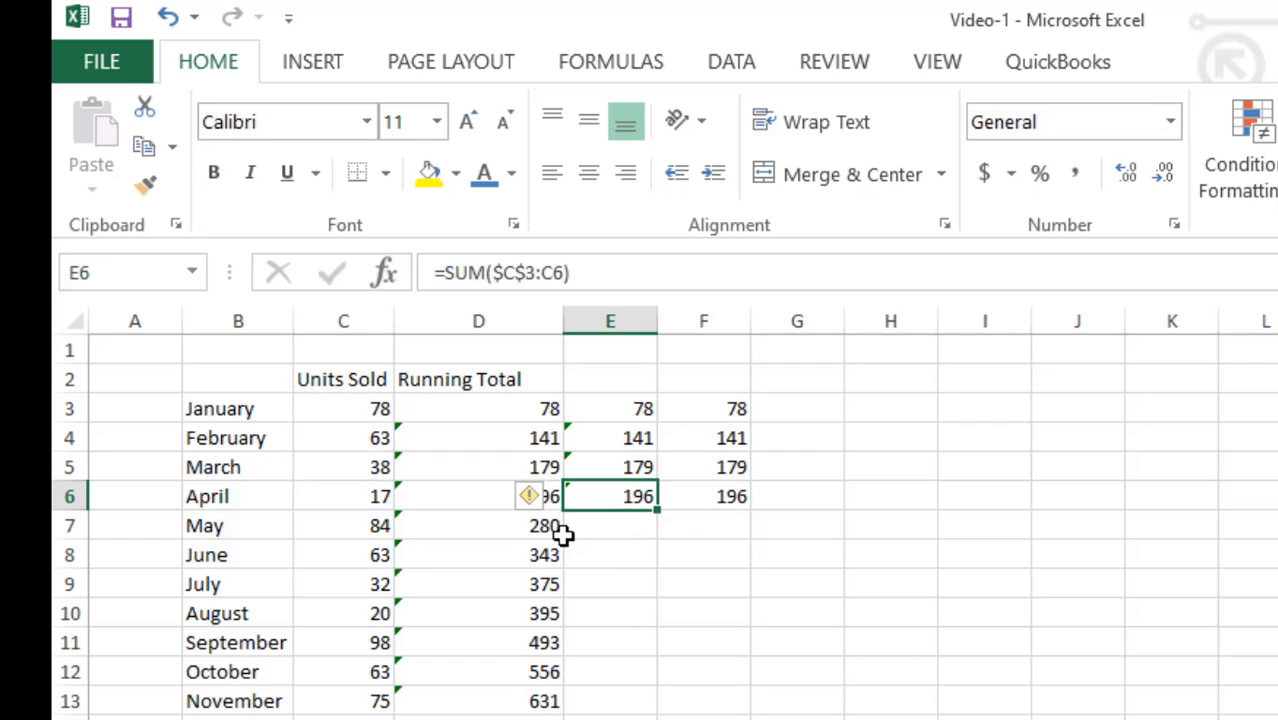
click(553, 528)
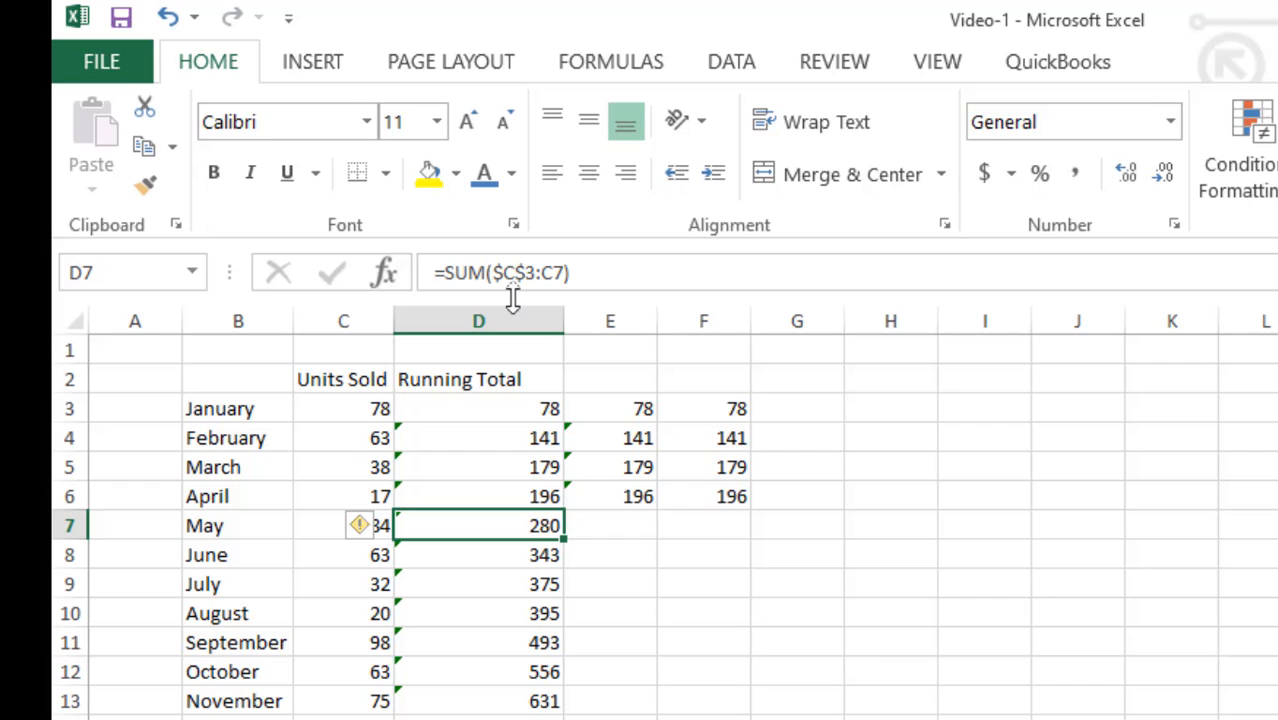
click(553, 555)
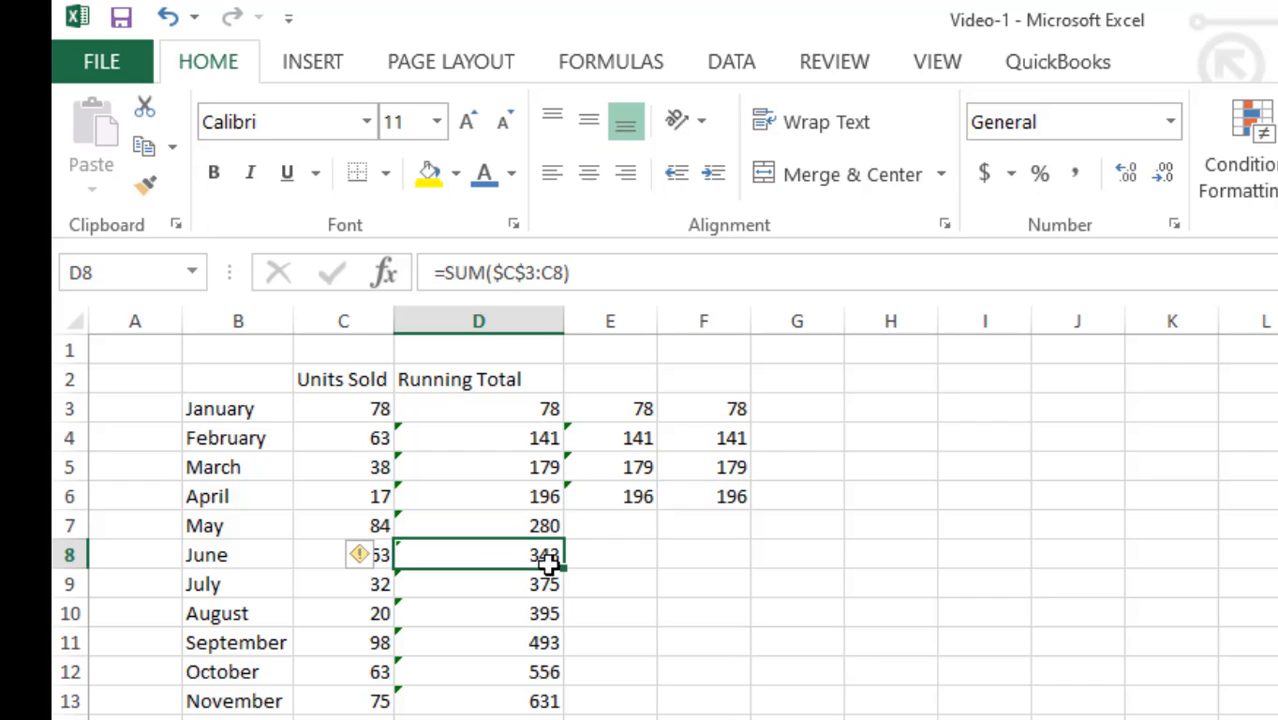
click(548, 582)
click(544, 612)
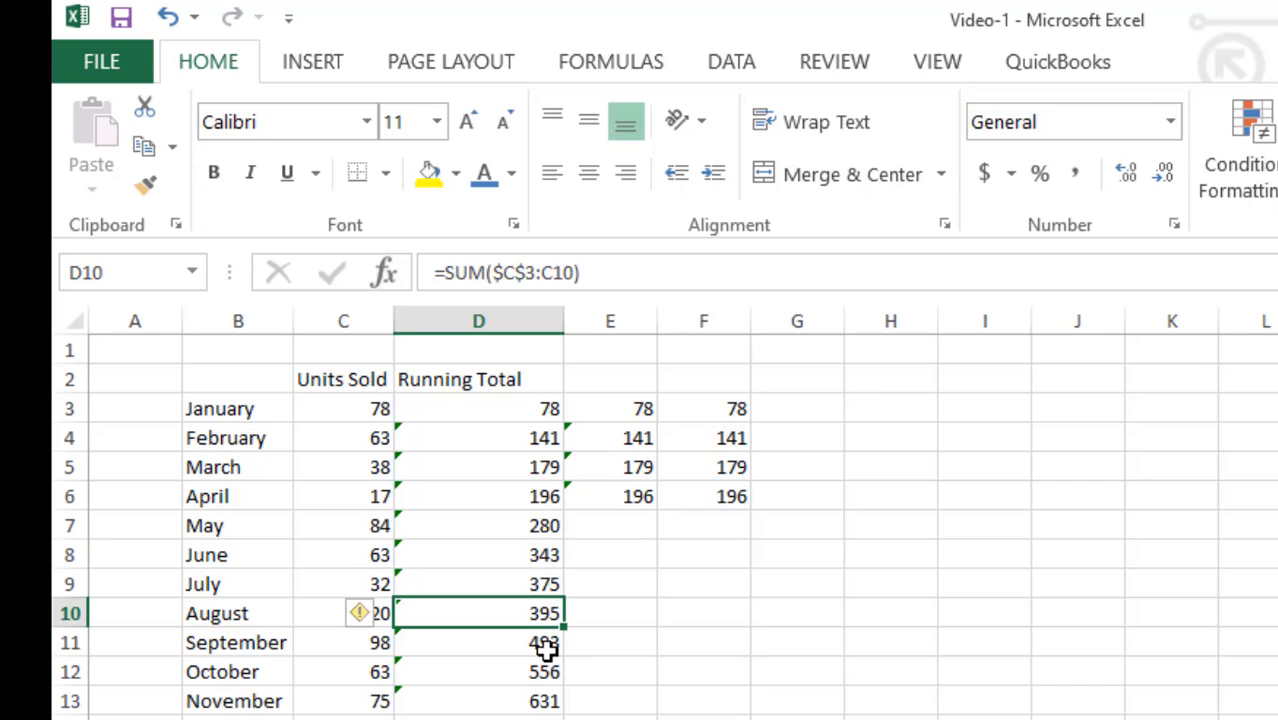
click(548, 715)
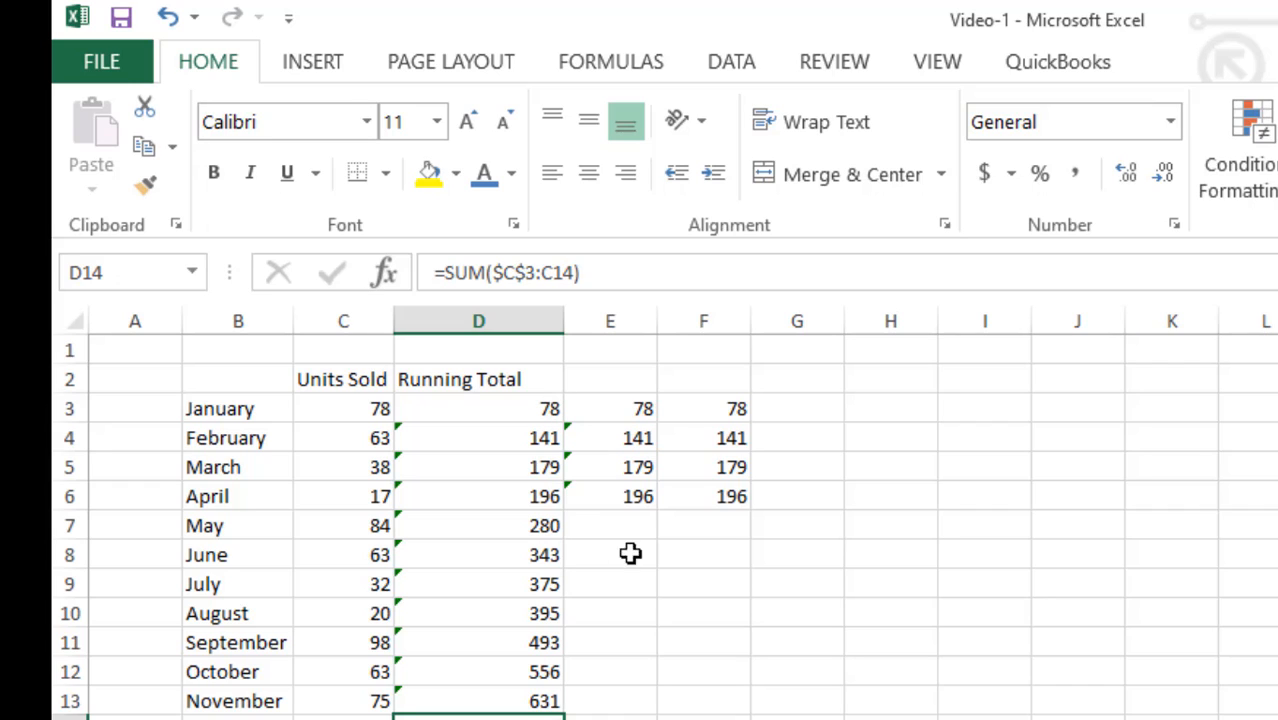
Step: Review the alternative running total formulas in column F and clear the range F3:G6
click(732, 415)
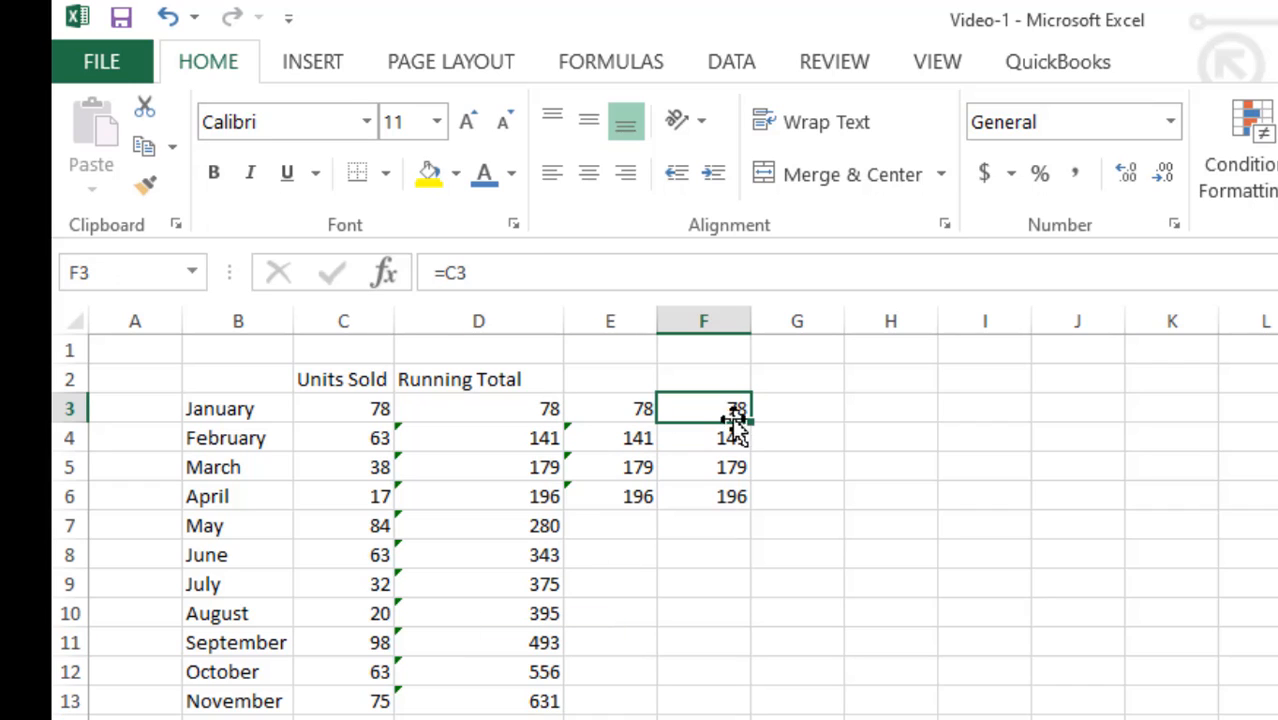
click(639, 406)
click(708, 408)
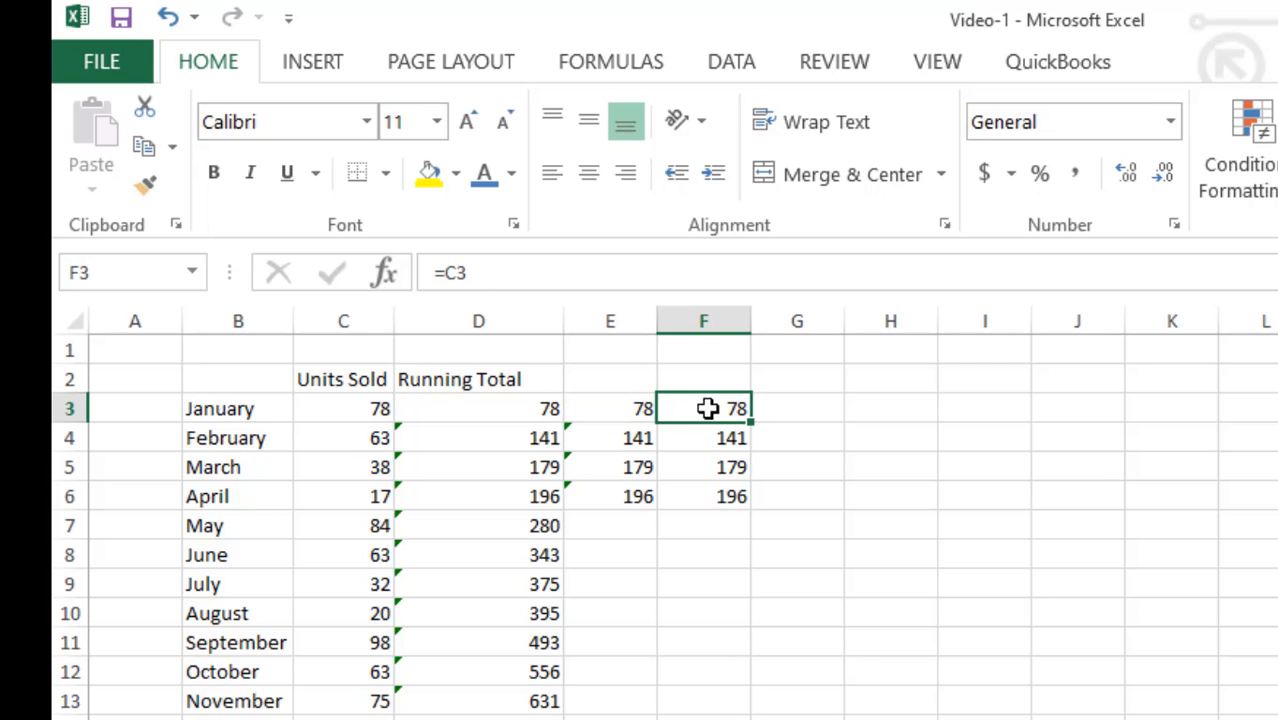
click(725, 435)
click(731, 458)
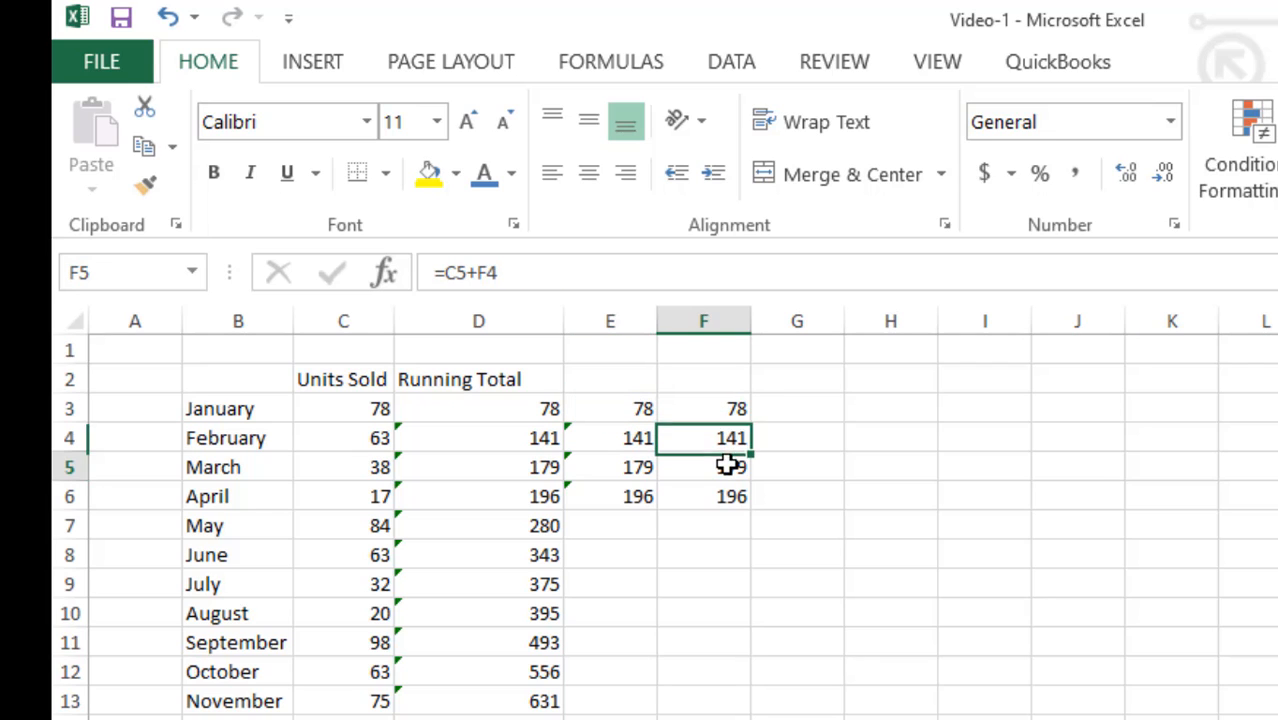
click(730, 409)
key(shift+Right)
key(shift+Down)
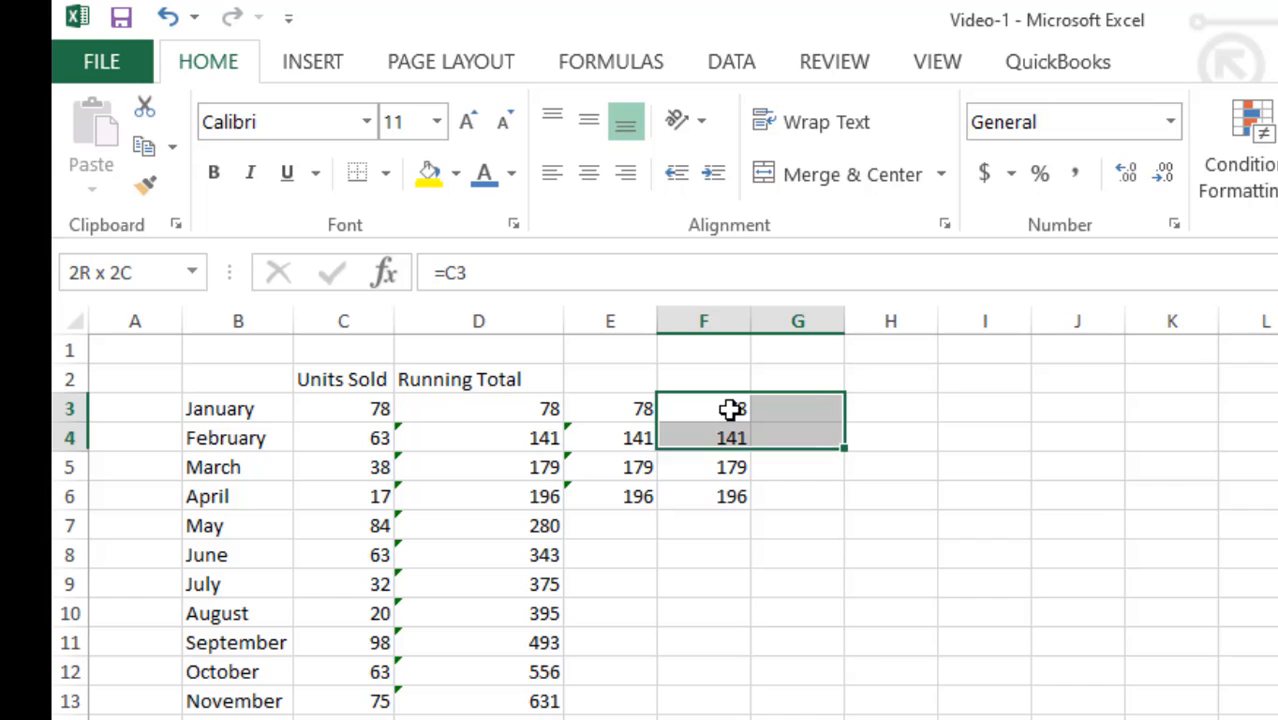
key(shift+Down)
key(shift+Down)
key(Delete)
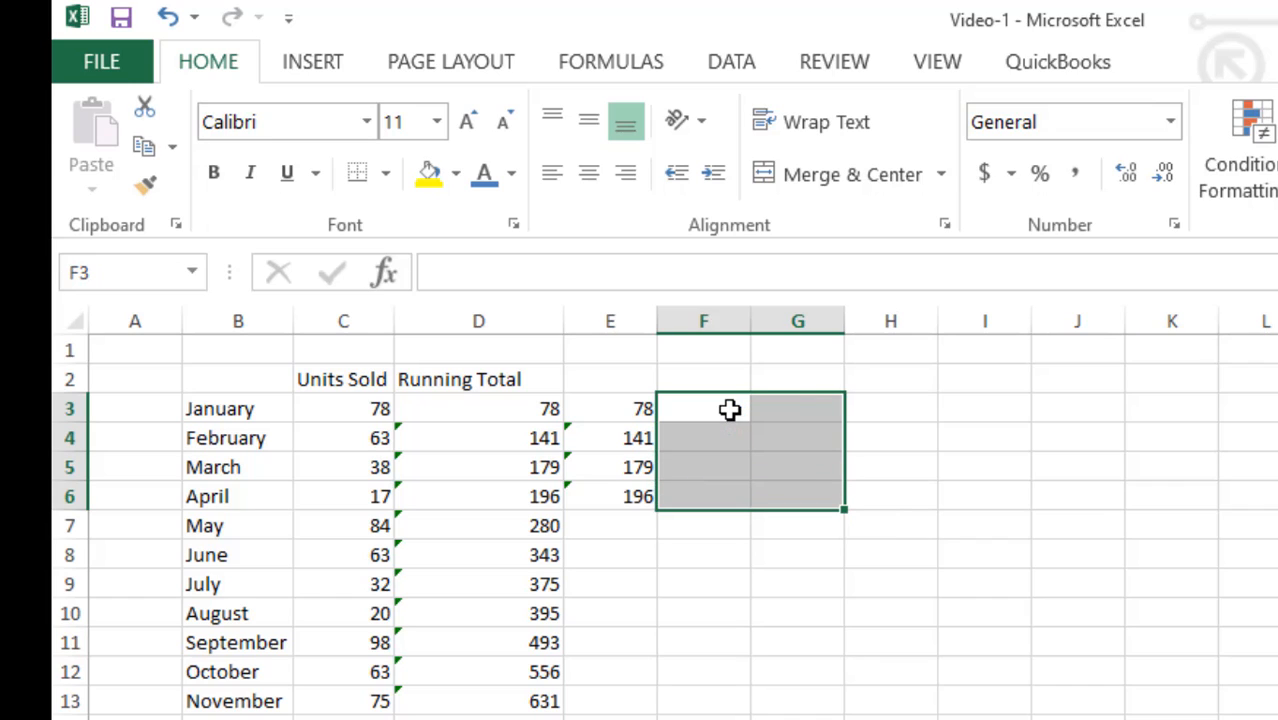
click(766, 406)
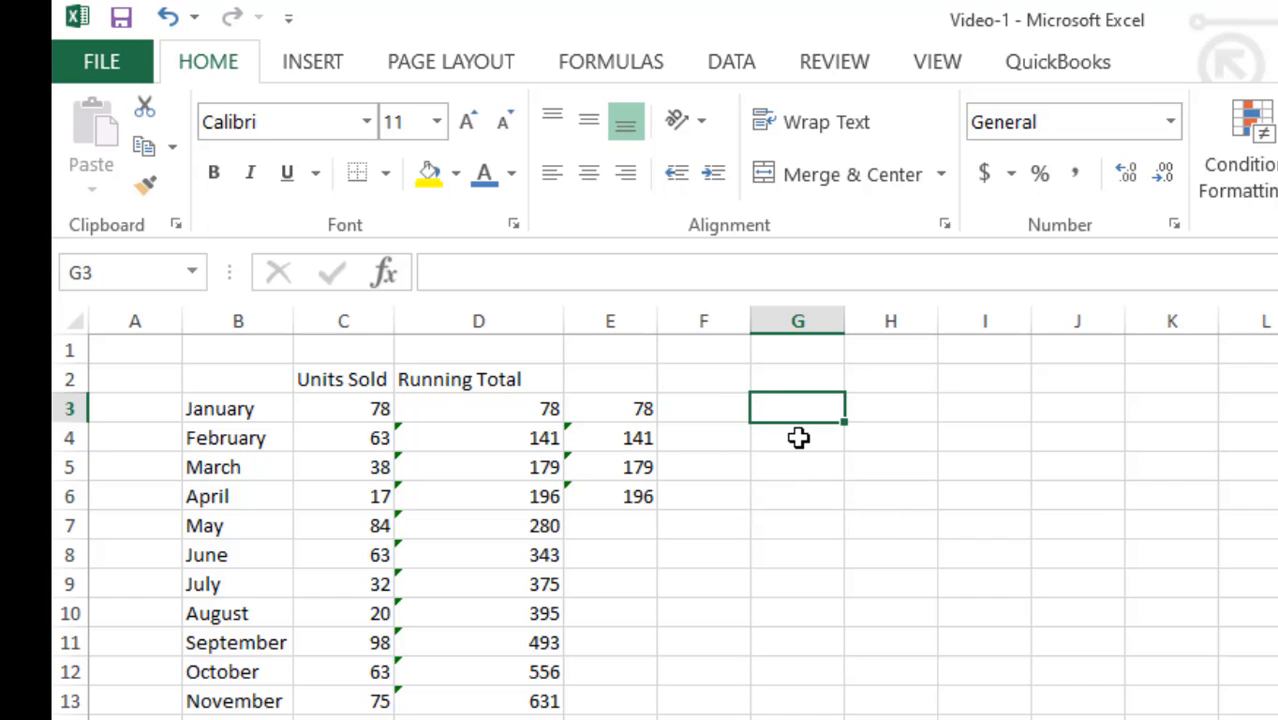
Step: Insert a blank column between Units Sold and Running Total and widen it
click(513, 464)
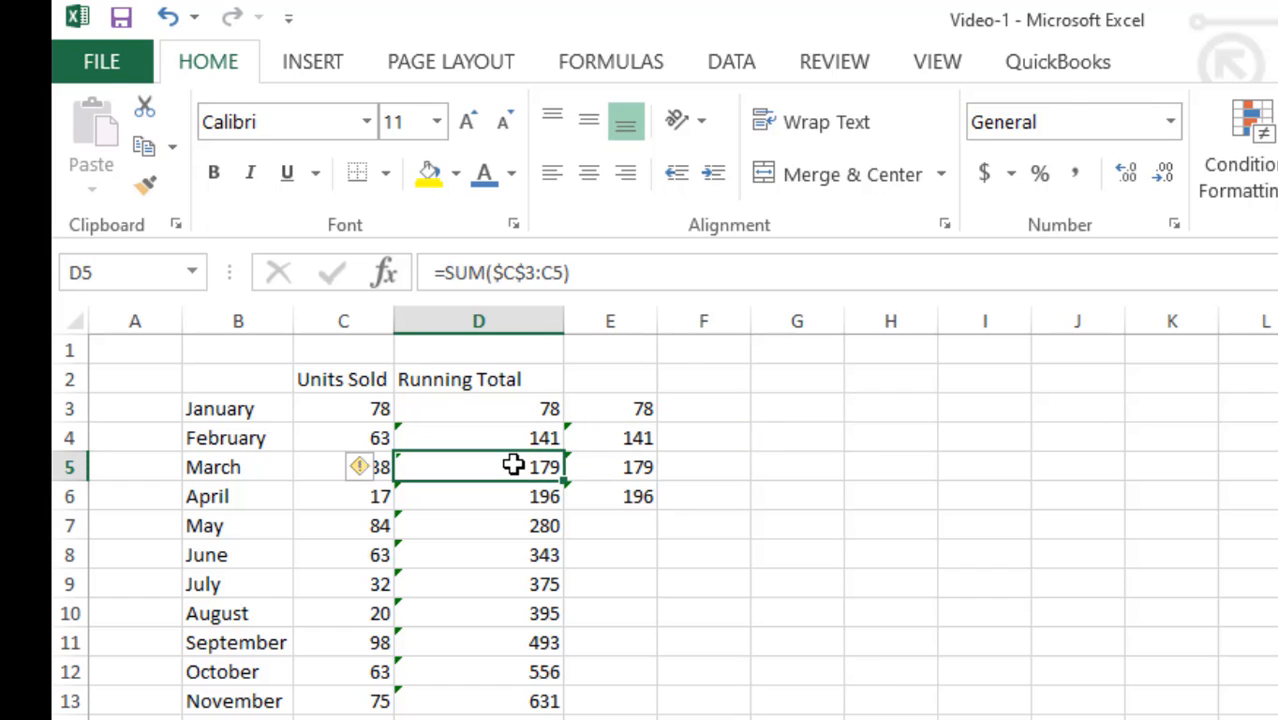
key(alt)
key(i)
key(c)
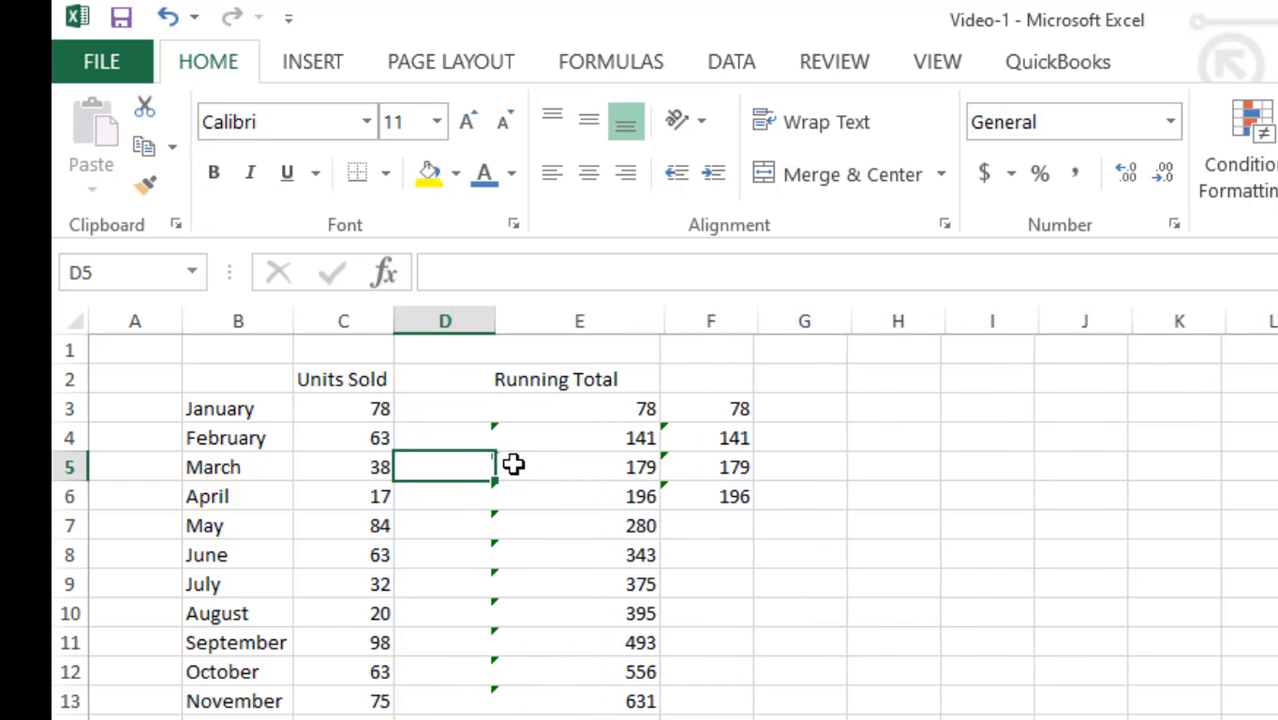
click(468, 411)
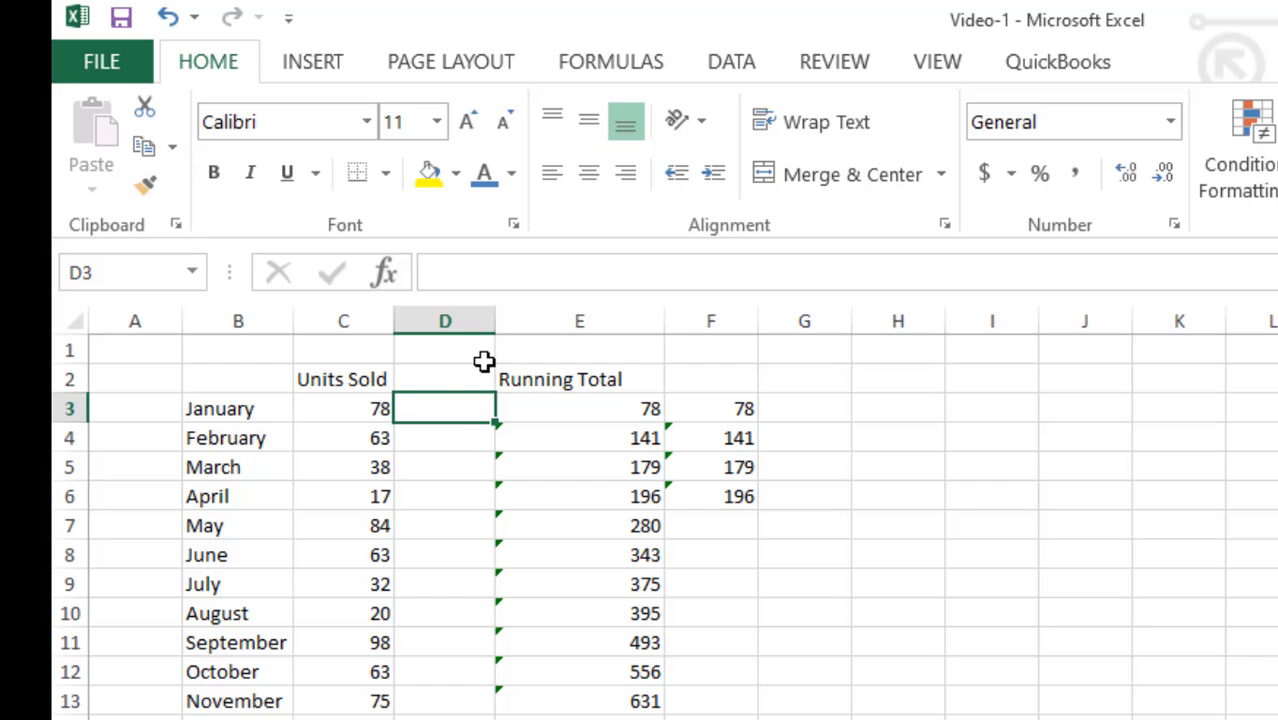
drag(496, 320, 599, 320)
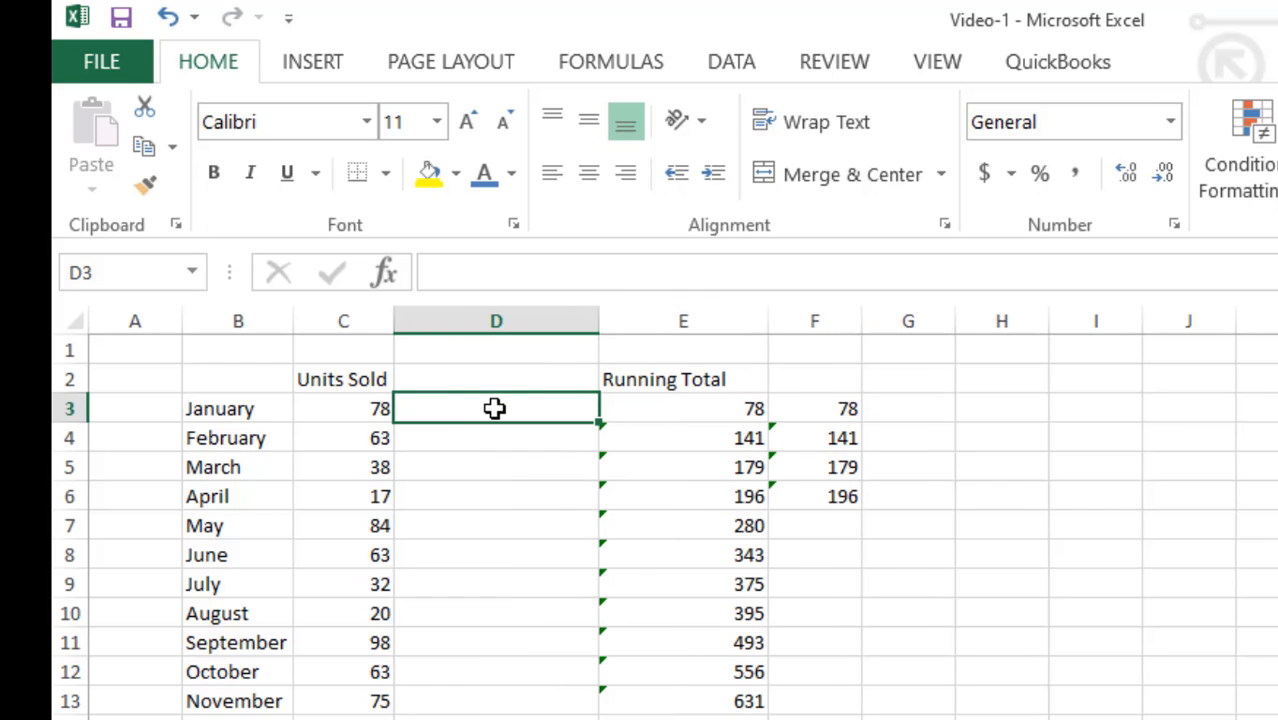
Step: Enter the formula =C3 in cell D3 to start a second running total from January's units sold
text(=)
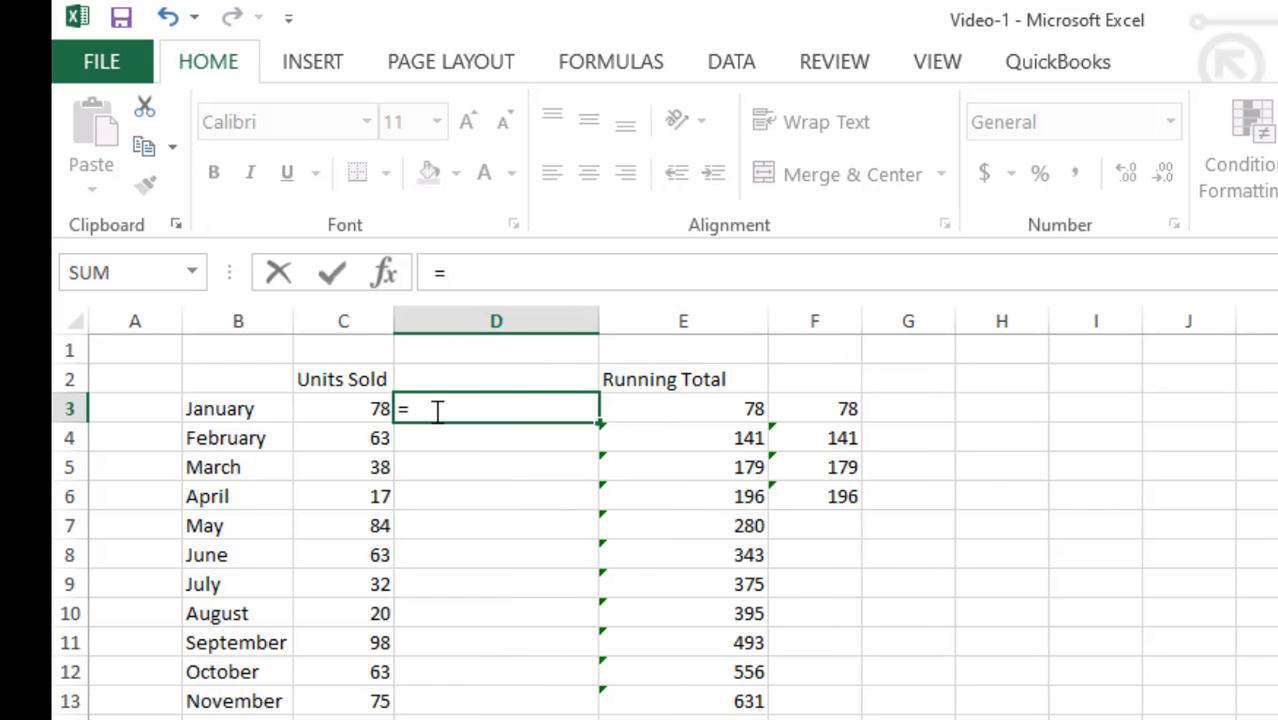
click(380, 410)
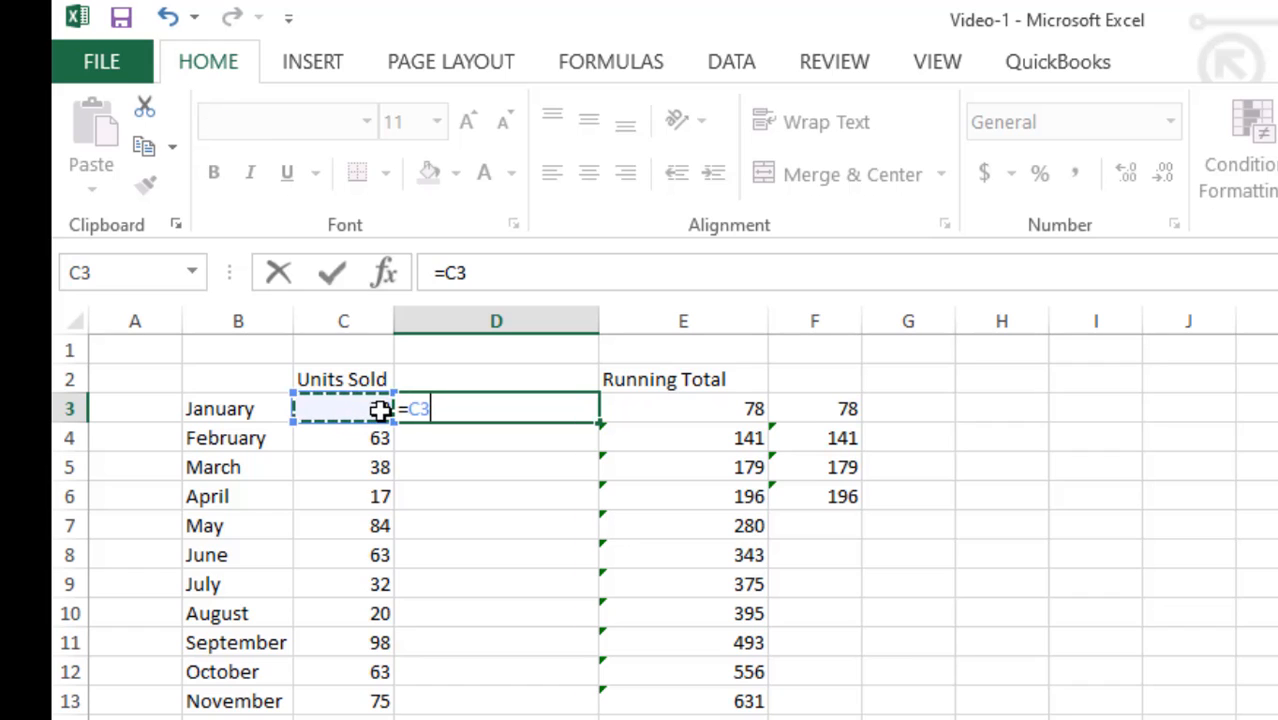
key(Return)
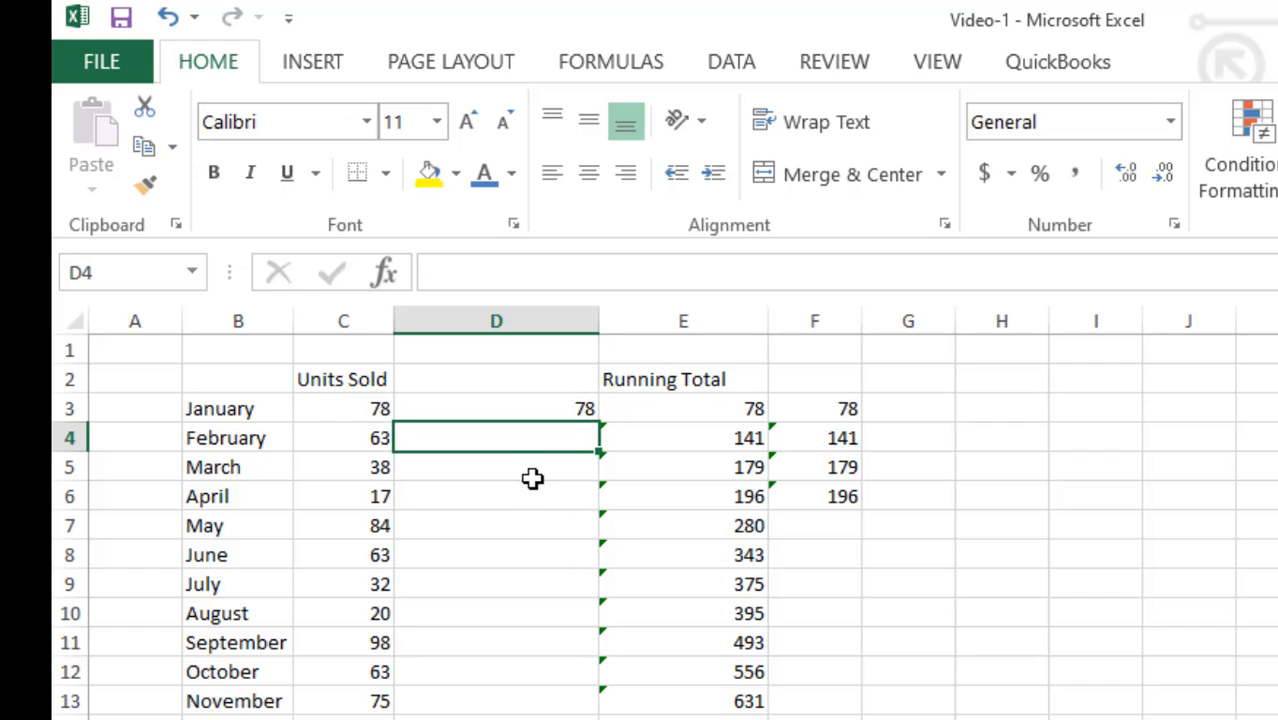
Step: Enter =C4+D3 in cell D4 and fill the formula down column D through row 14
text(=)
key(Left)
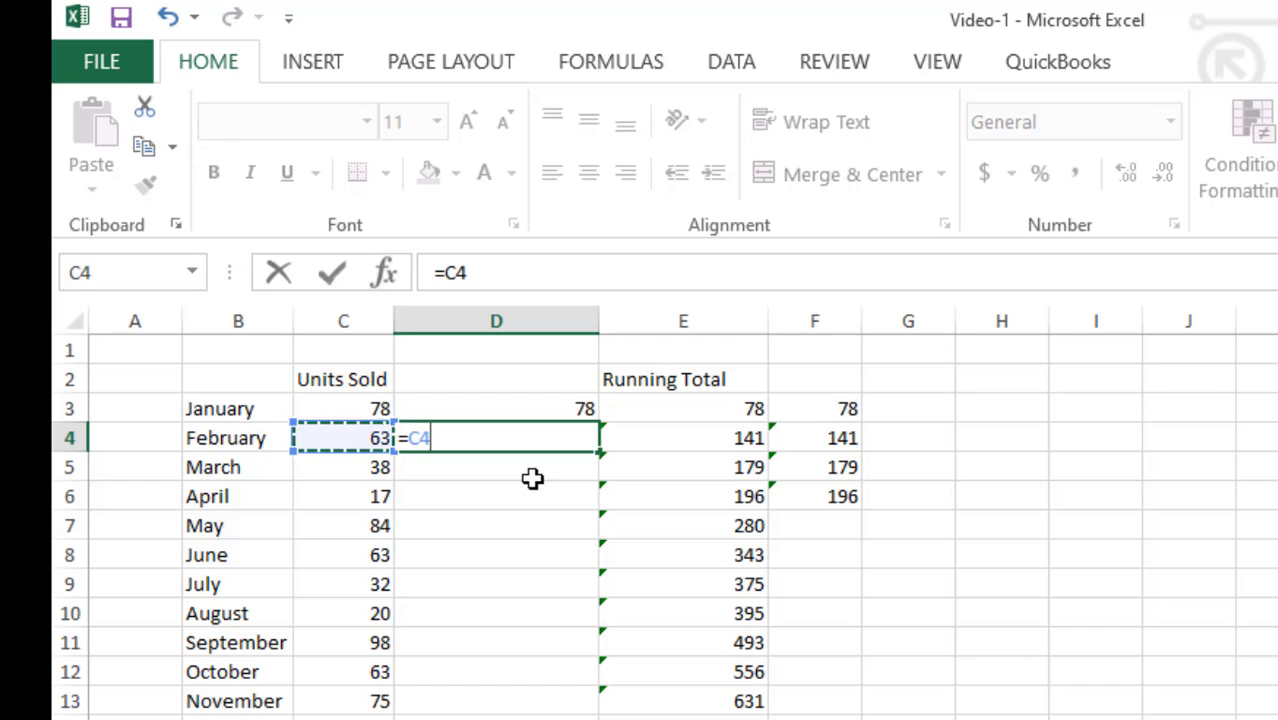
text(+)
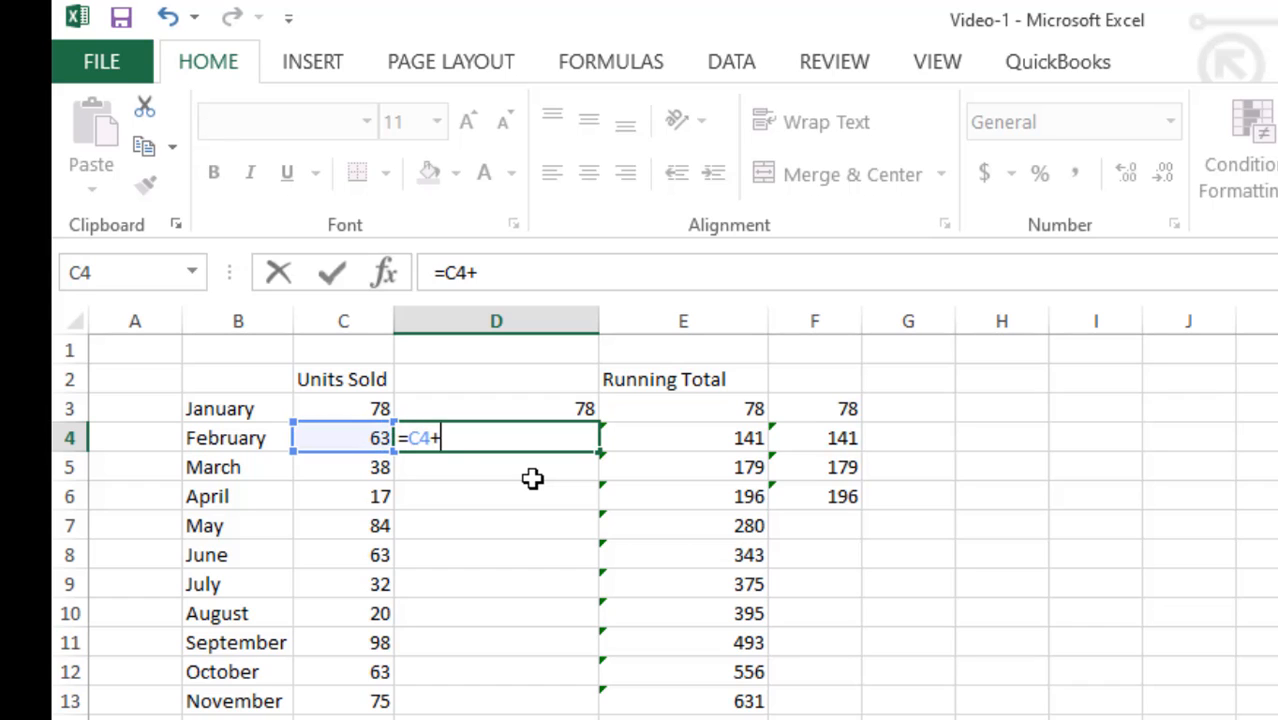
key(Up)
key(Return)
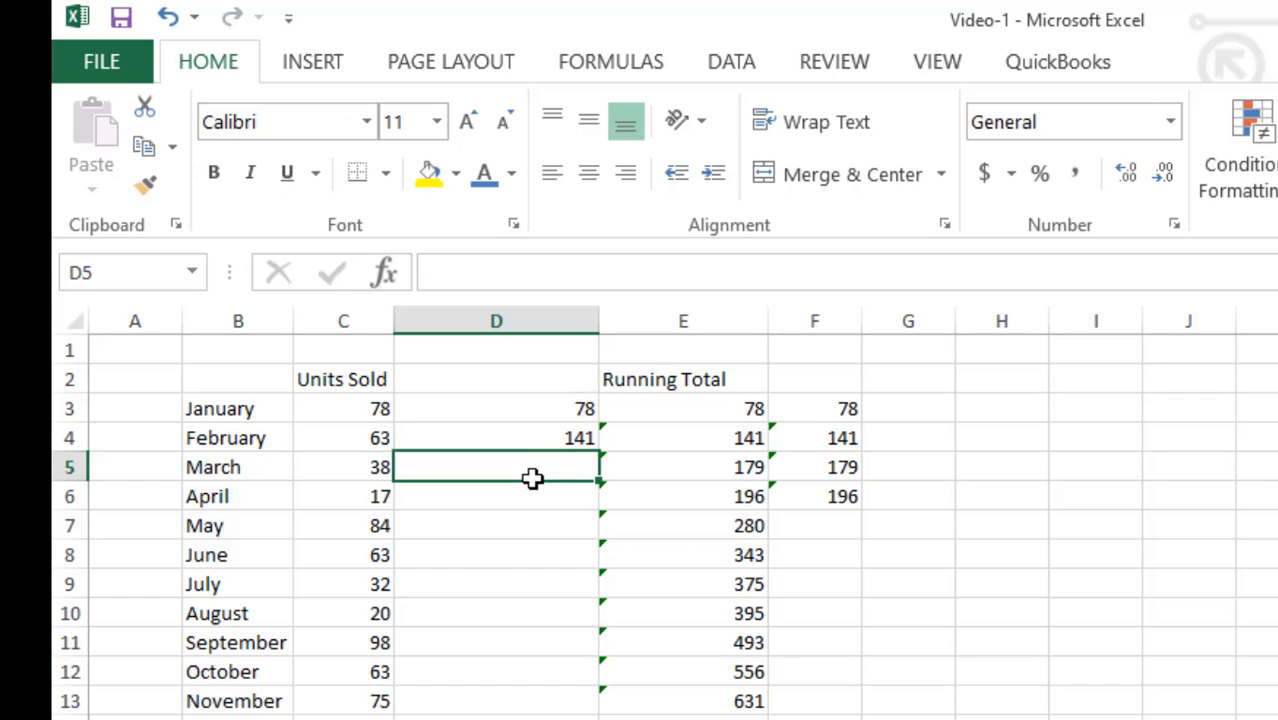
click(575, 438)
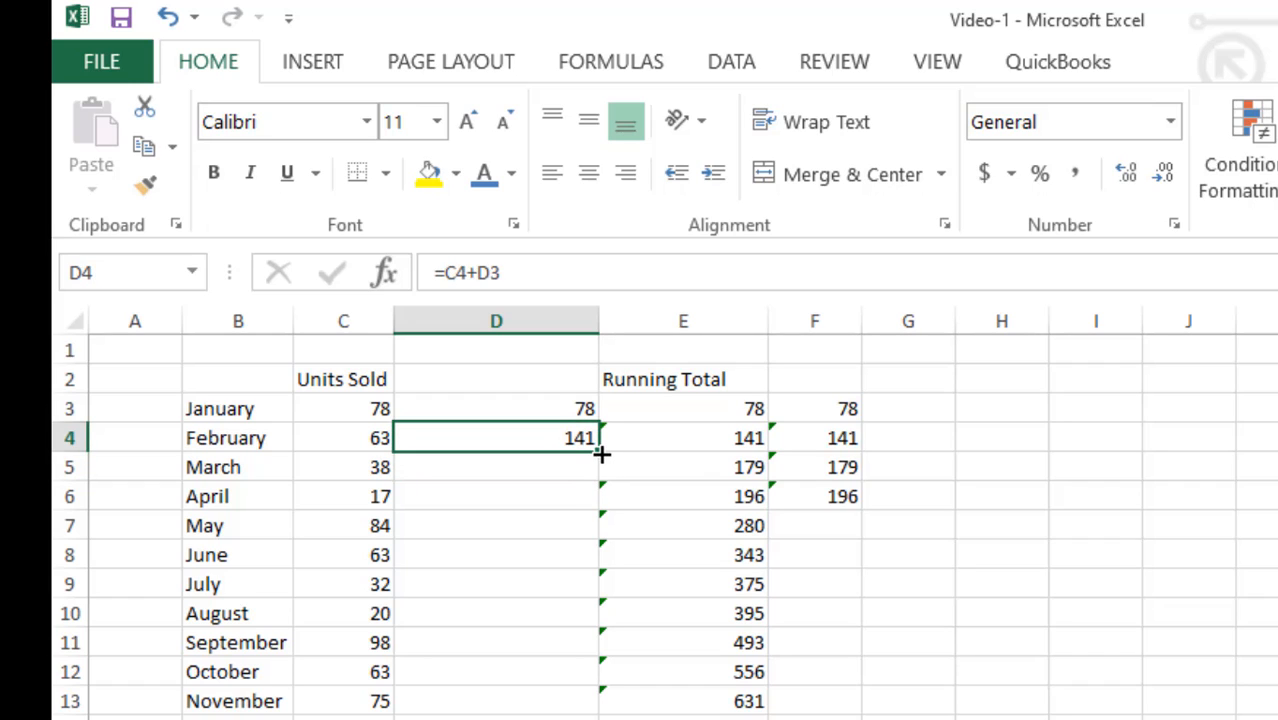
drag(601, 454, 606, 718)
Step: Compare the addition-based running total formulas in column D with the SUM-based formulas in column E
click(743, 716)
click(565, 408)
click(565, 438)
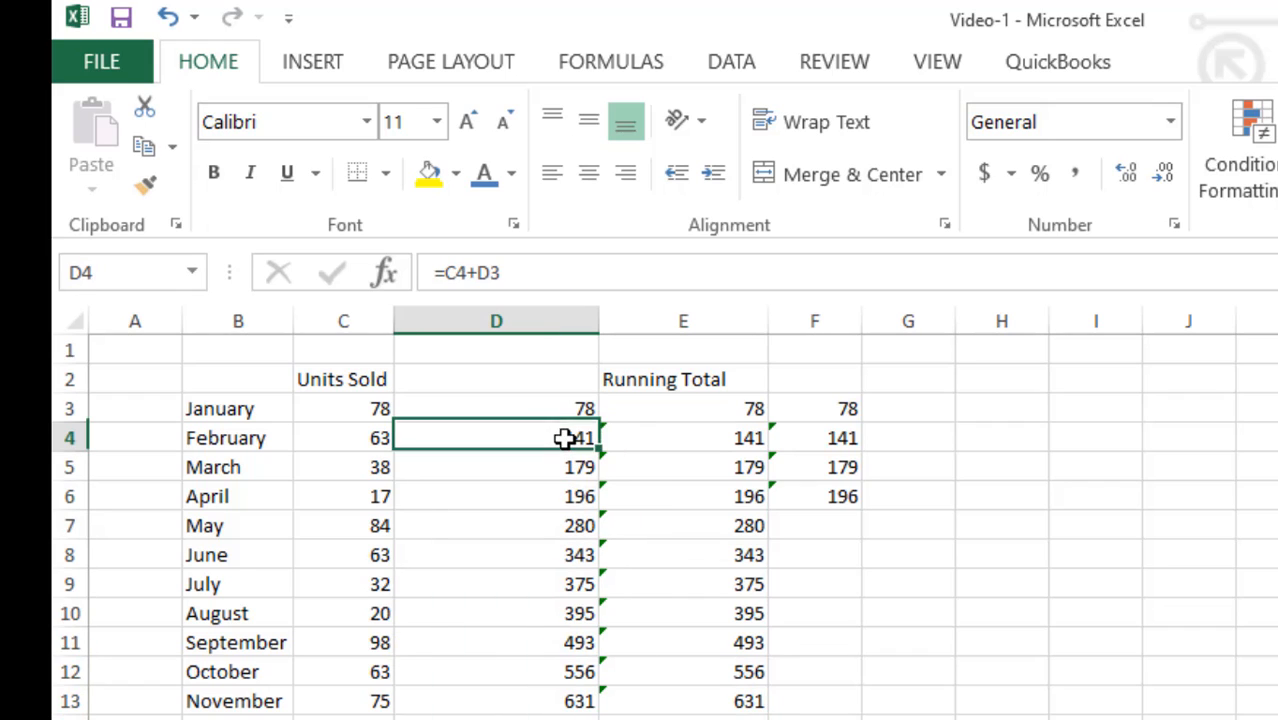
click(568, 492)
click(727, 414)
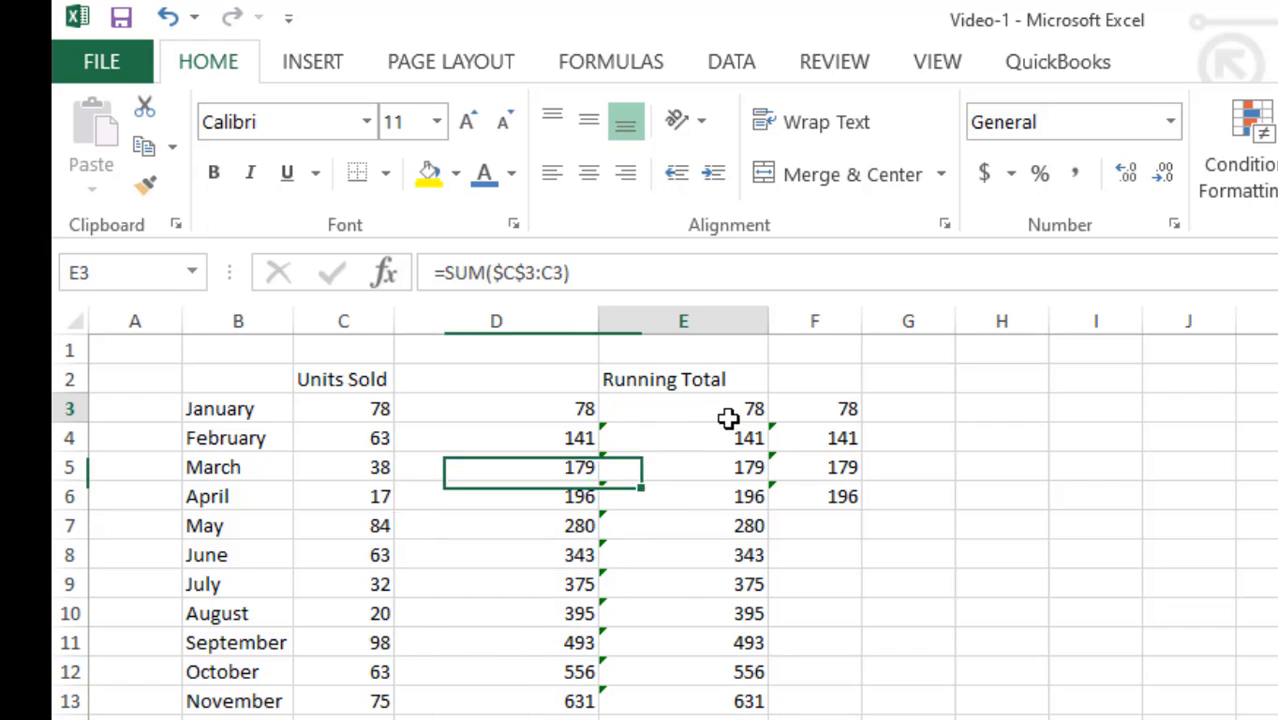
click(747, 467)
click(747, 496)
click(747, 555)
click(755, 613)
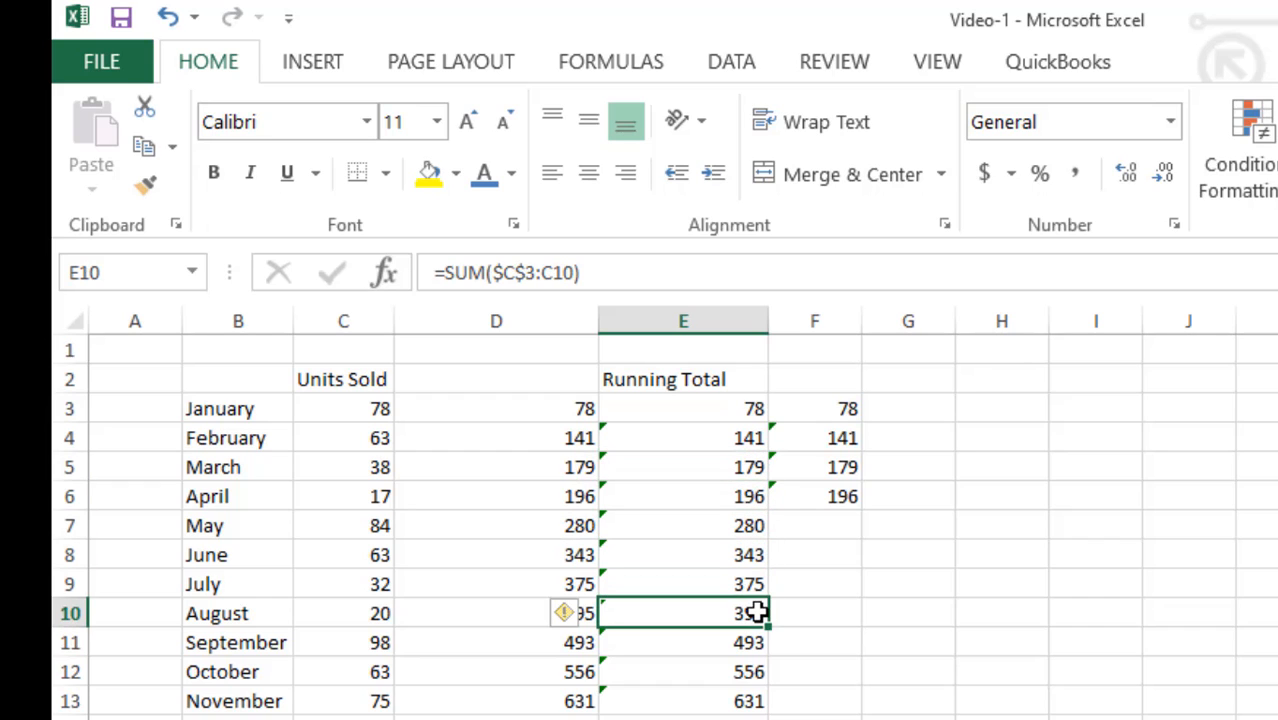
click(755, 643)
click(753, 702)
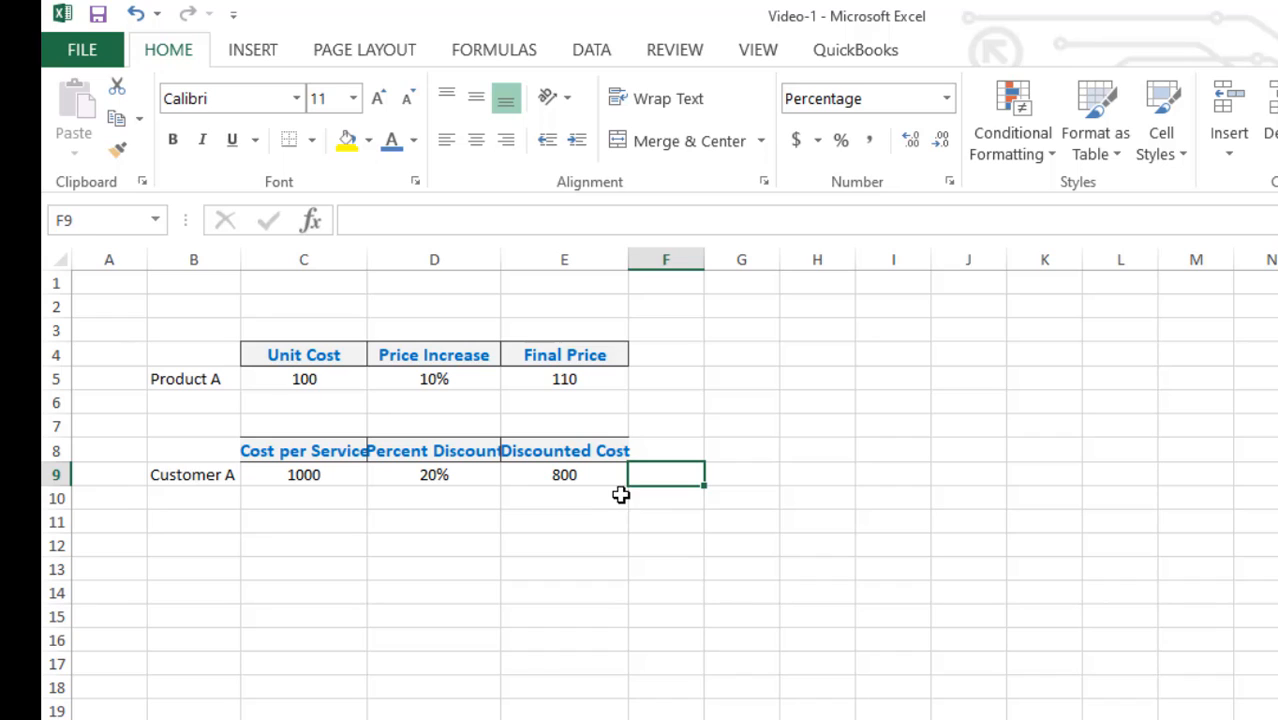
Step: Examine Product A's unit cost, price increase and final price formula in row 5 of the pricing sheet
click(620, 495)
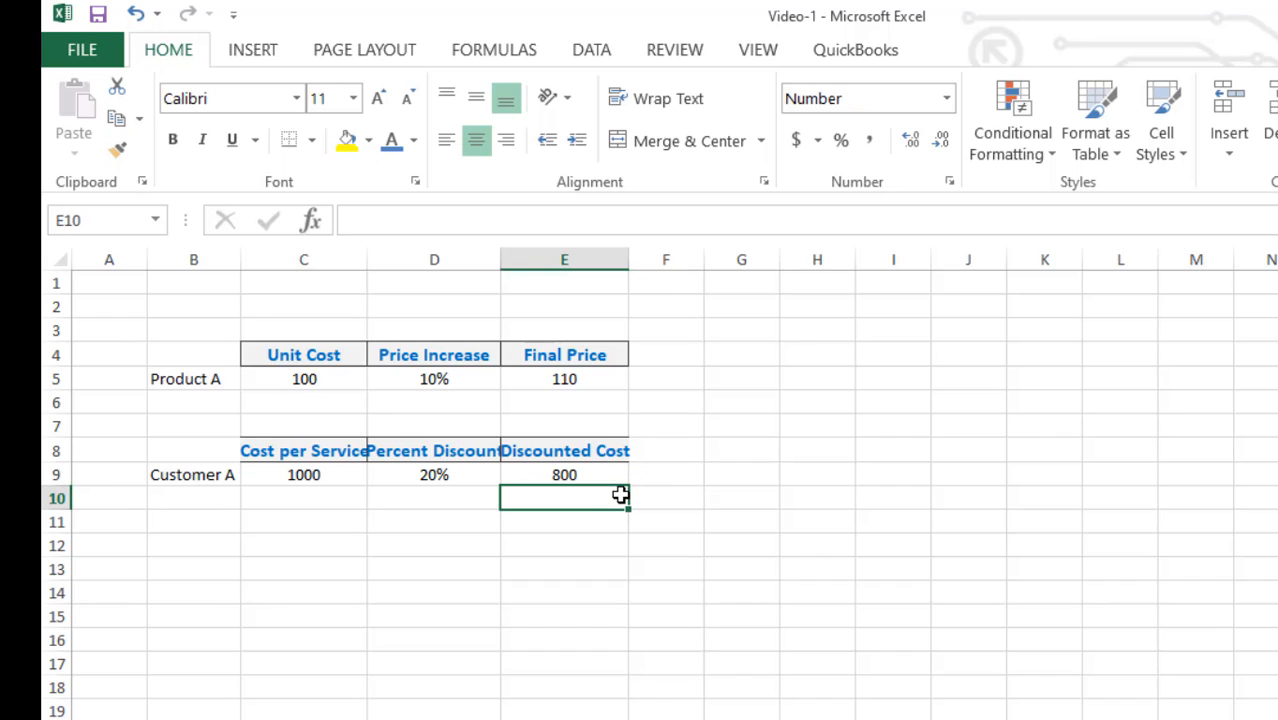
click(222, 386)
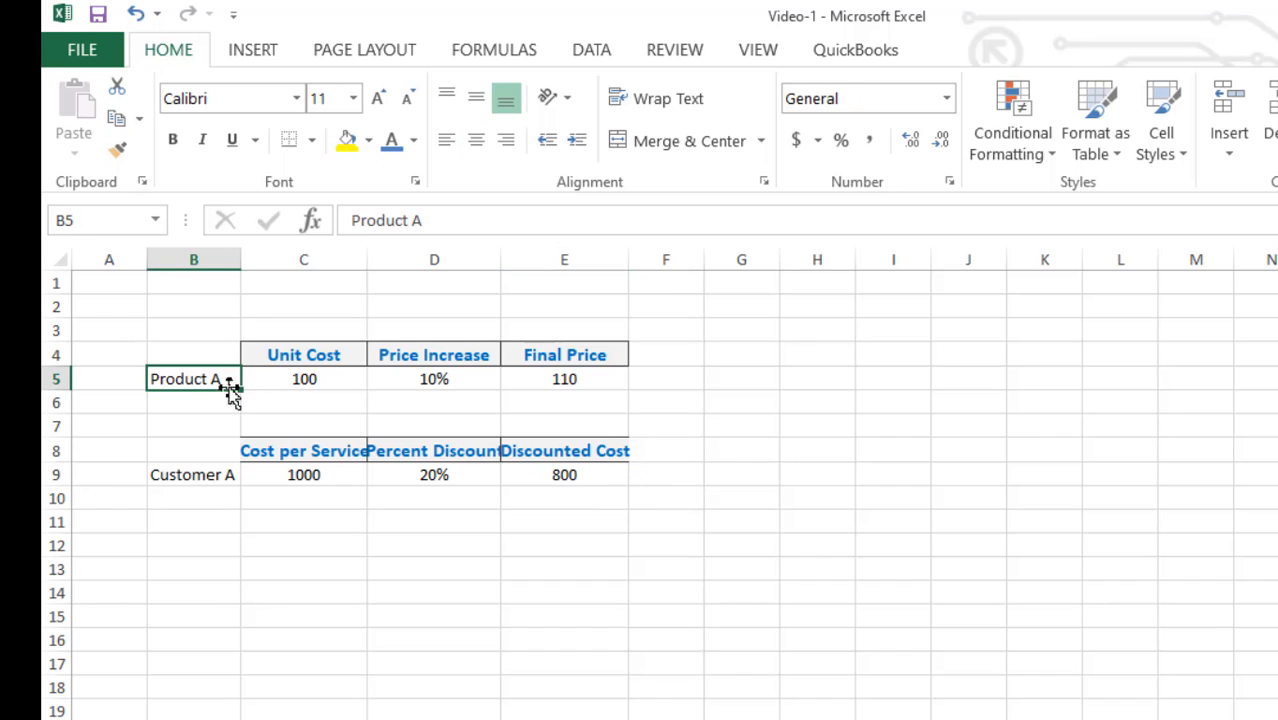
click(303, 381)
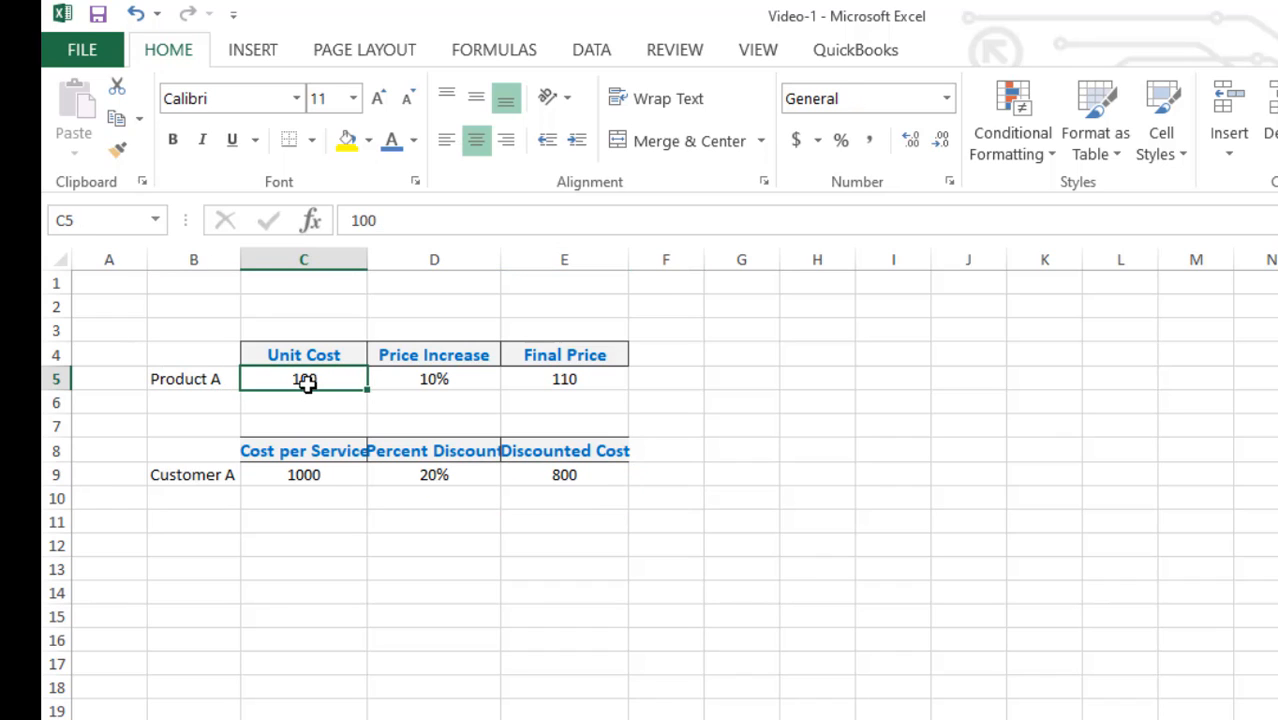
click(428, 380)
click(551, 381)
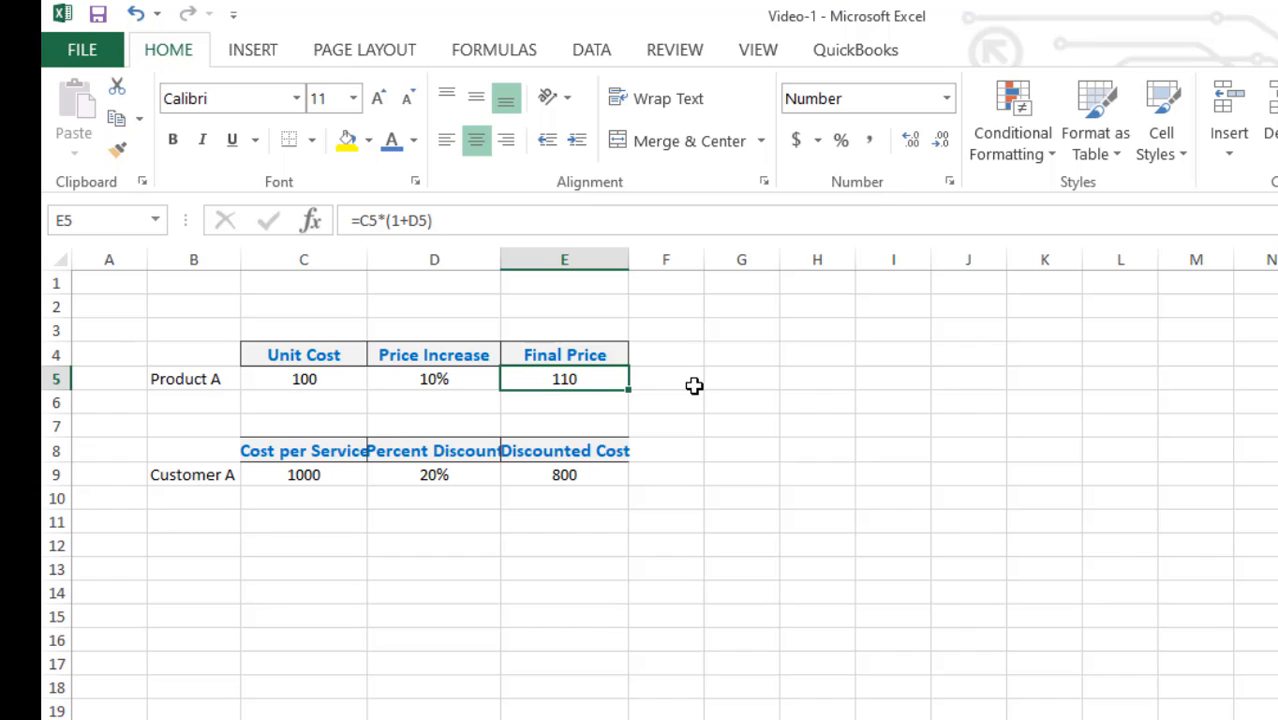
click(337, 388)
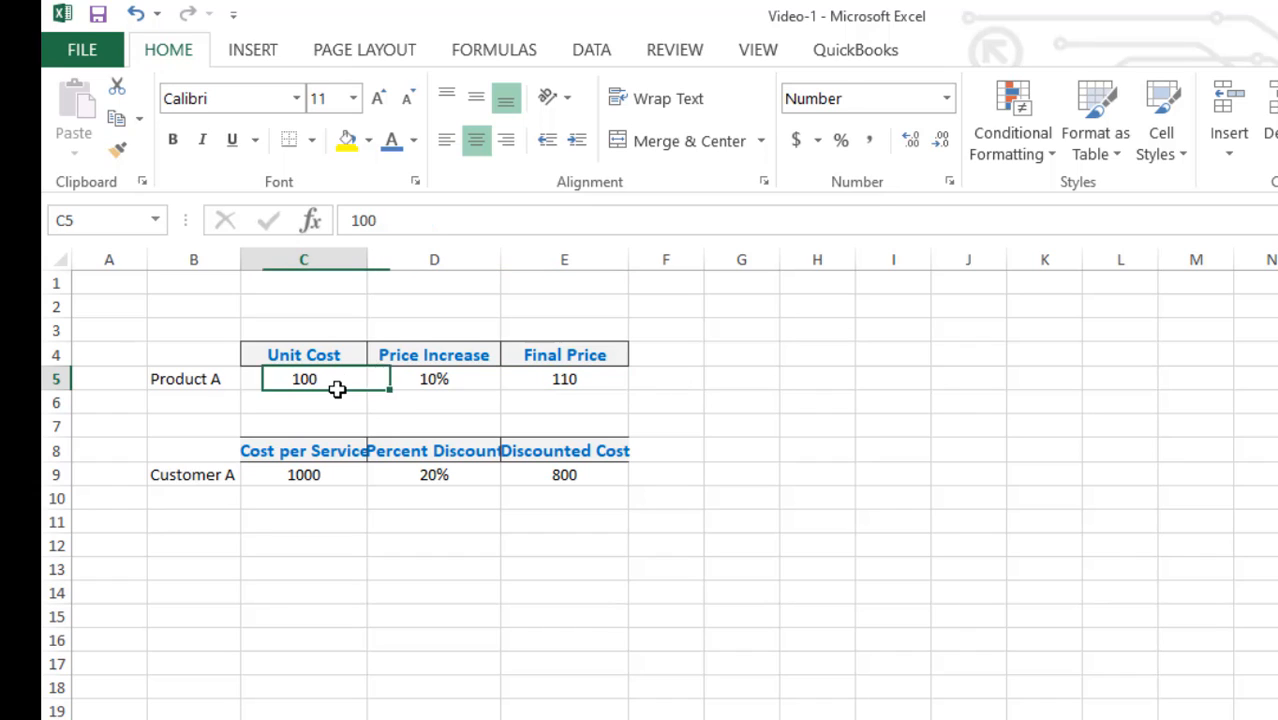
Step: Check Product A's price increase in D5 and its final price formula in E5, and widen column F
click(443, 381)
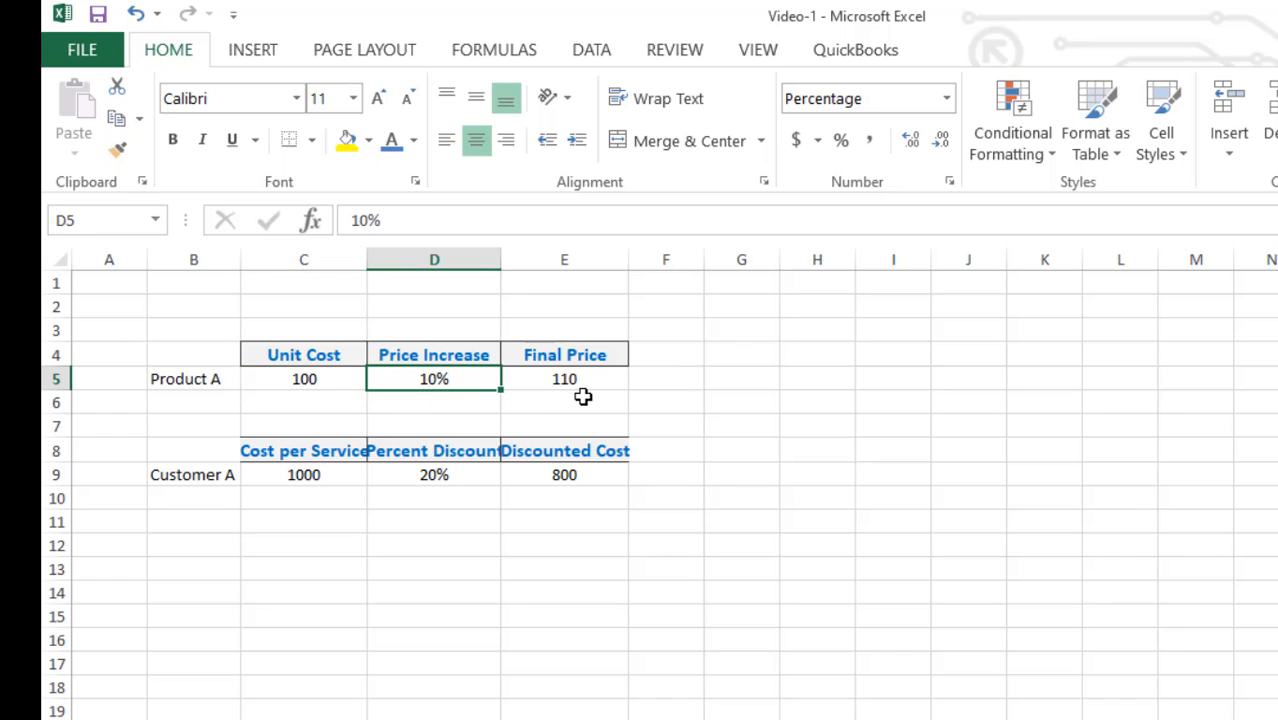
click(575, 384)
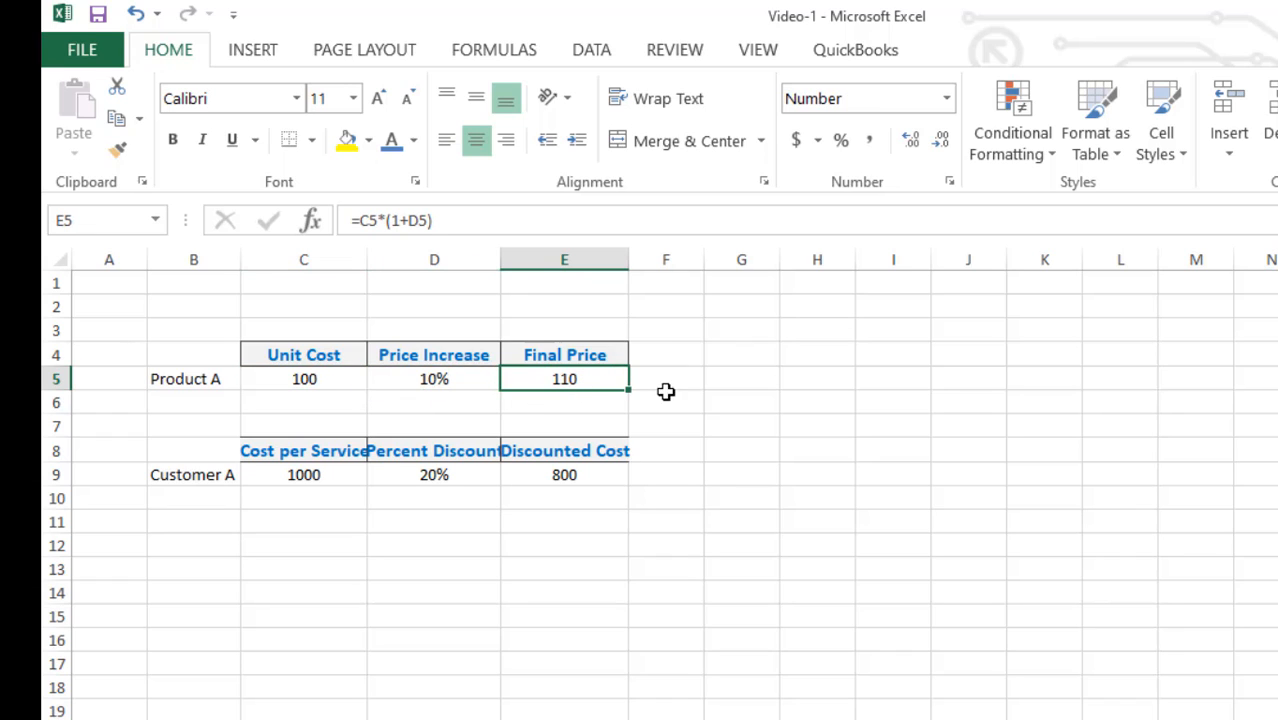
drag(729, 262, 781, 260)
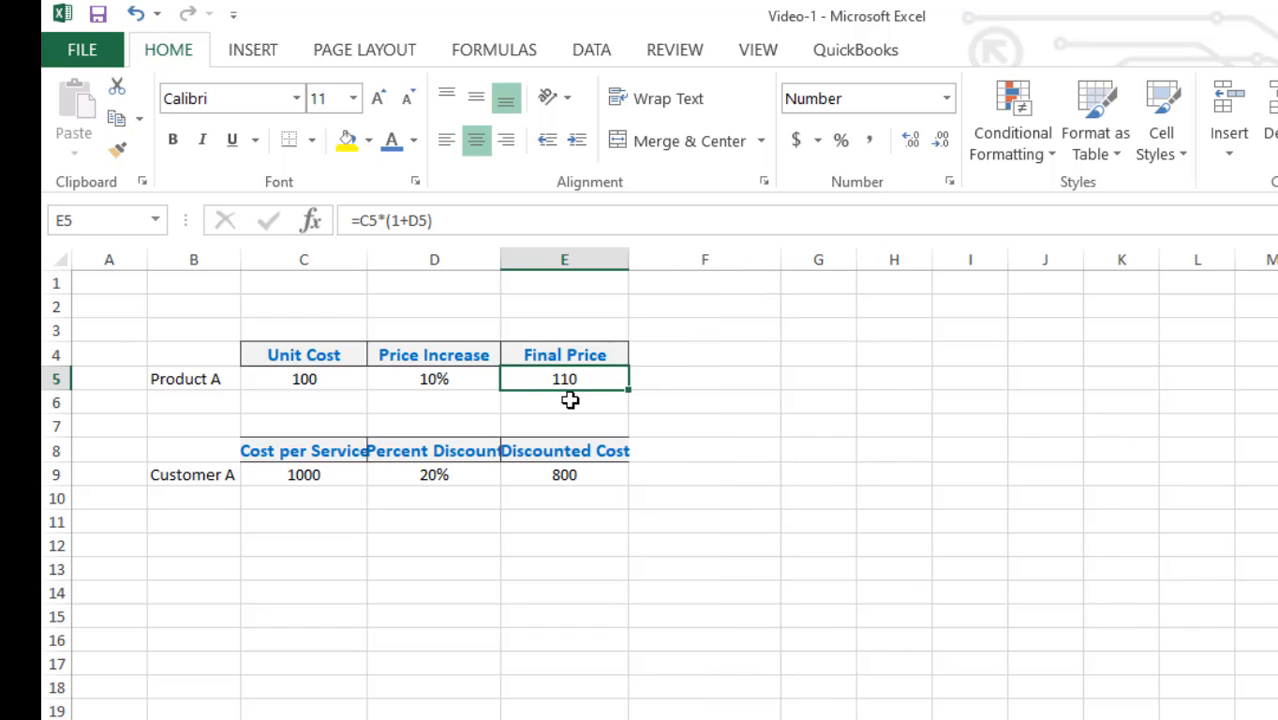
click(699, 381)
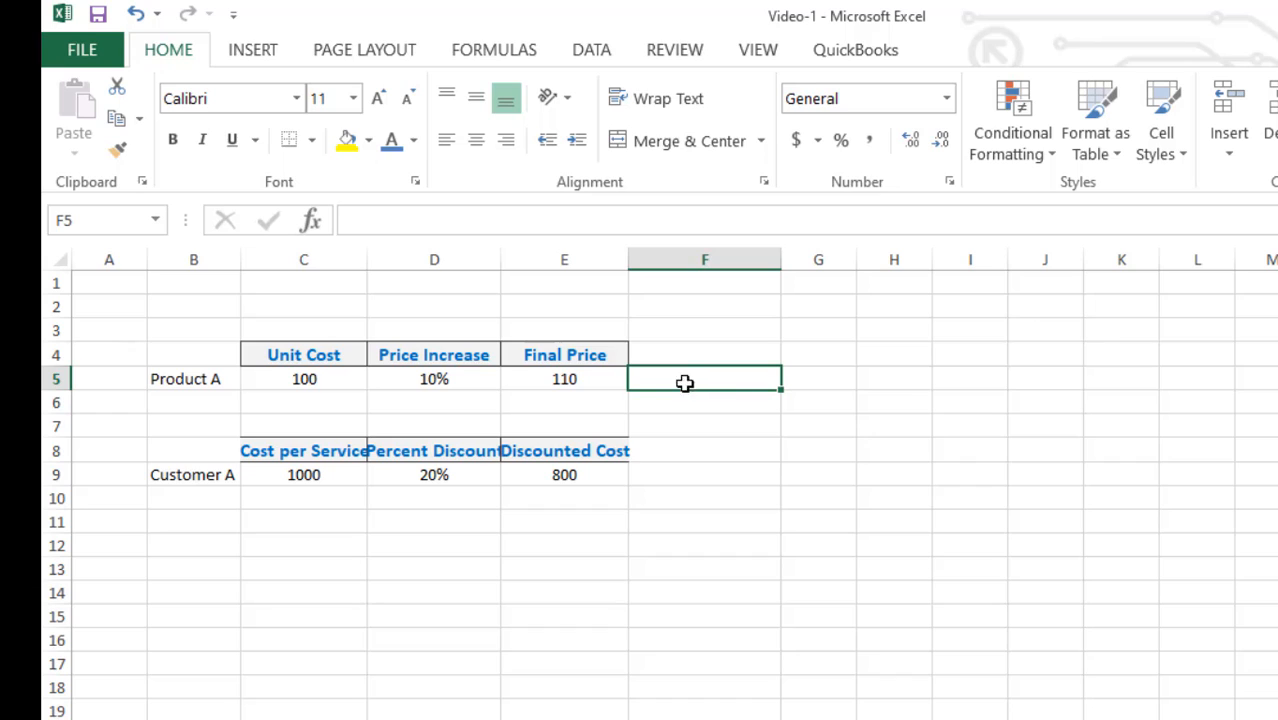
click(593, 377)
click(733, 381)
Step: Enter the sample values 10 in cell G5 and 100 in cell H5
click(838, 380)
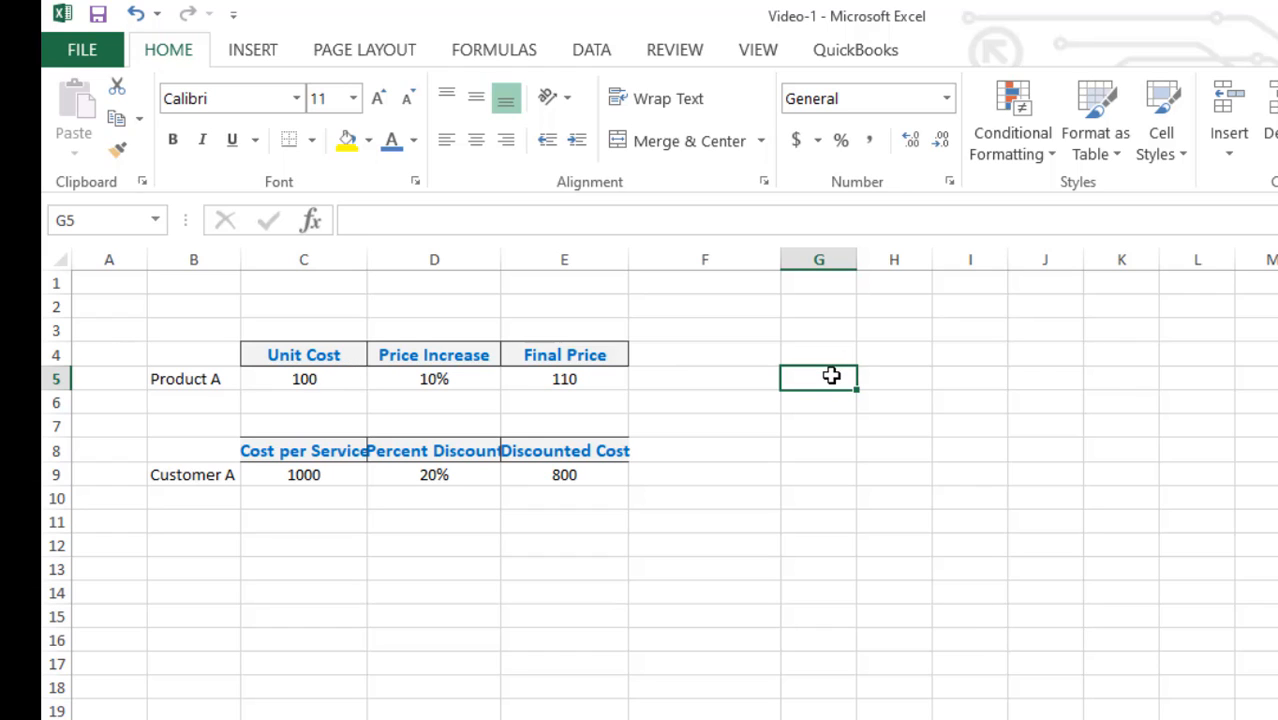
text(10)
key(Tab)
text(100)
key(Tab)
Step: Enter the formula =H5+G5 in cell I5 to add the two sample values
text(=)
key(Left)
text(+)
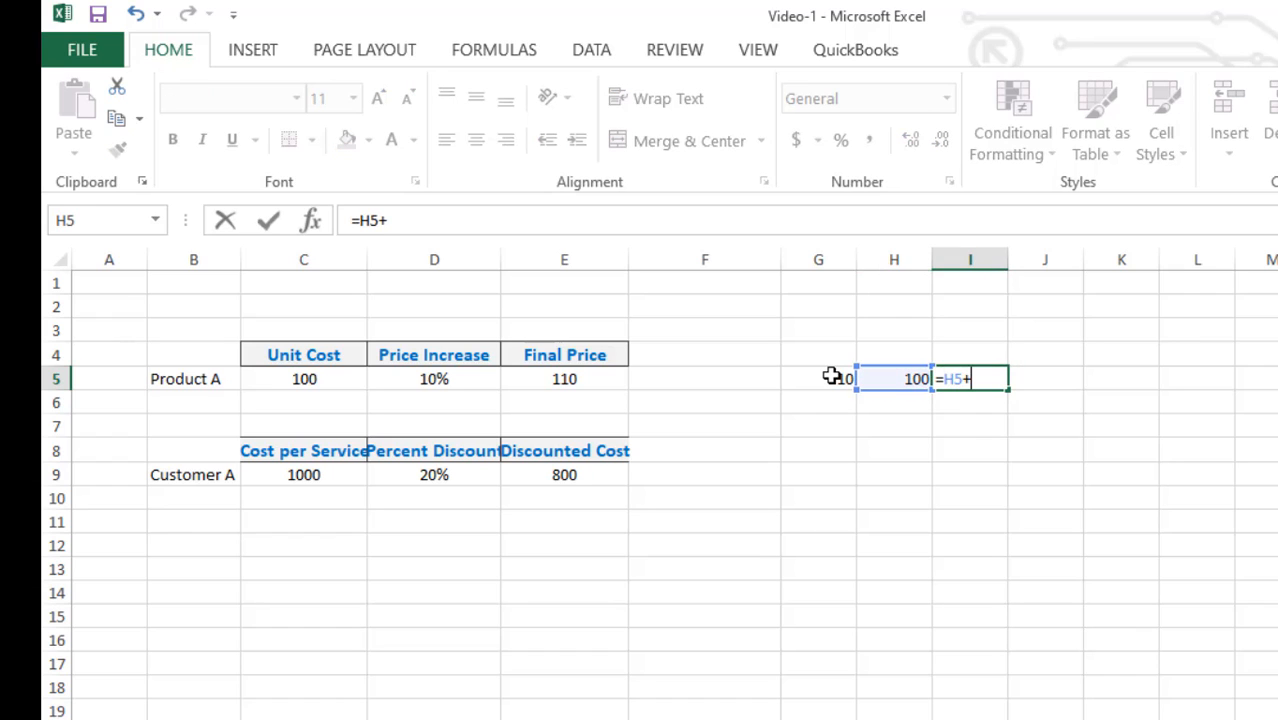
click(831, 376)
key(Return)
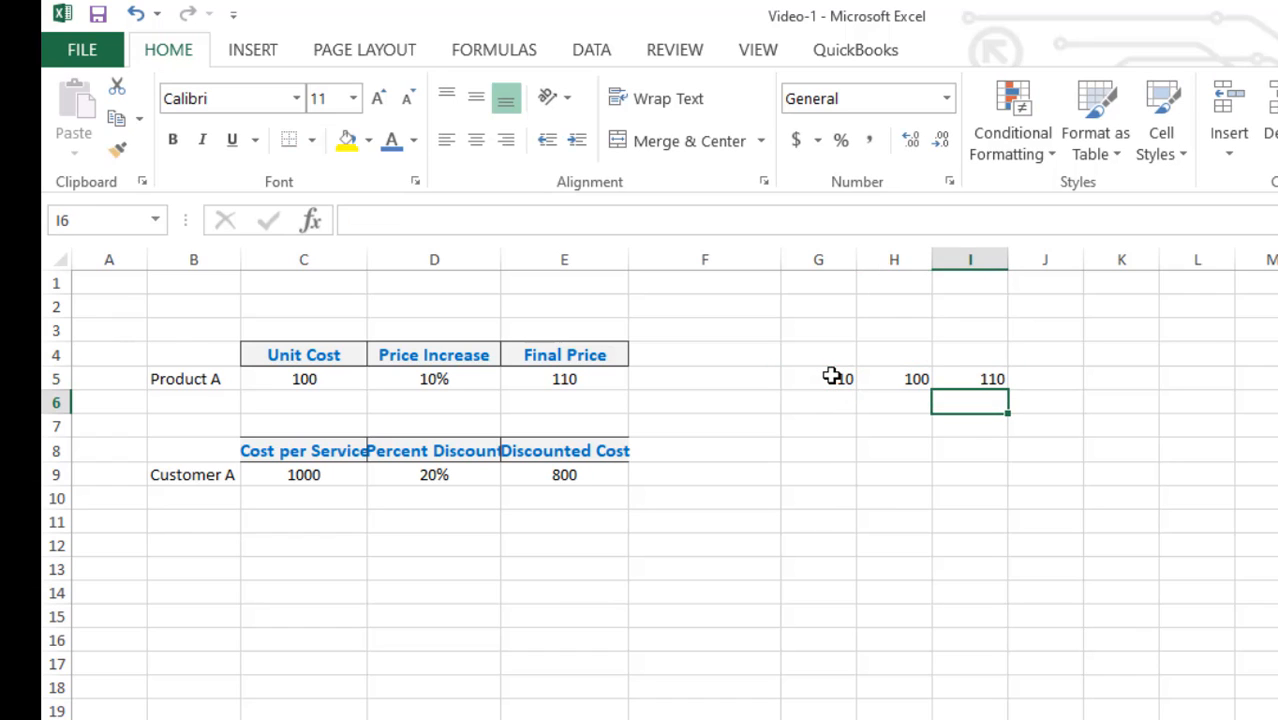
click(971, 378)
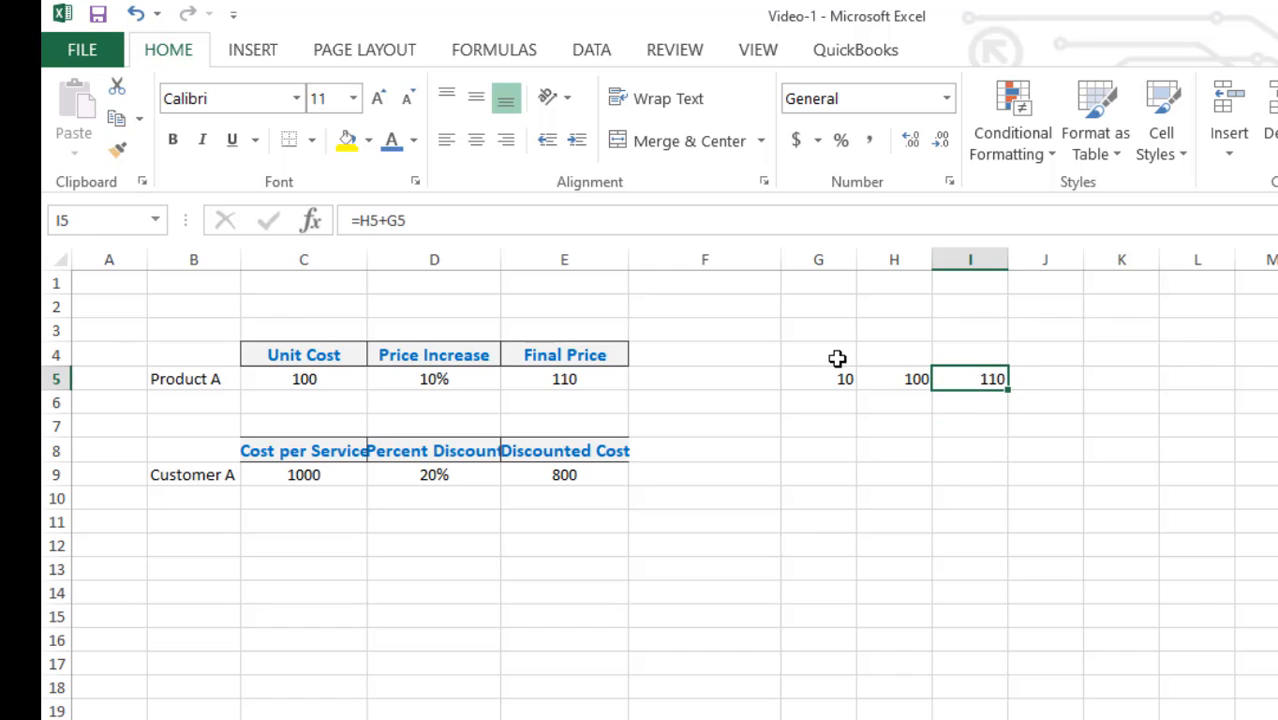
click(836, 357)
Step: Examine how the final price formula in E5 uses the unit cost and the price increase
click(567, 385)
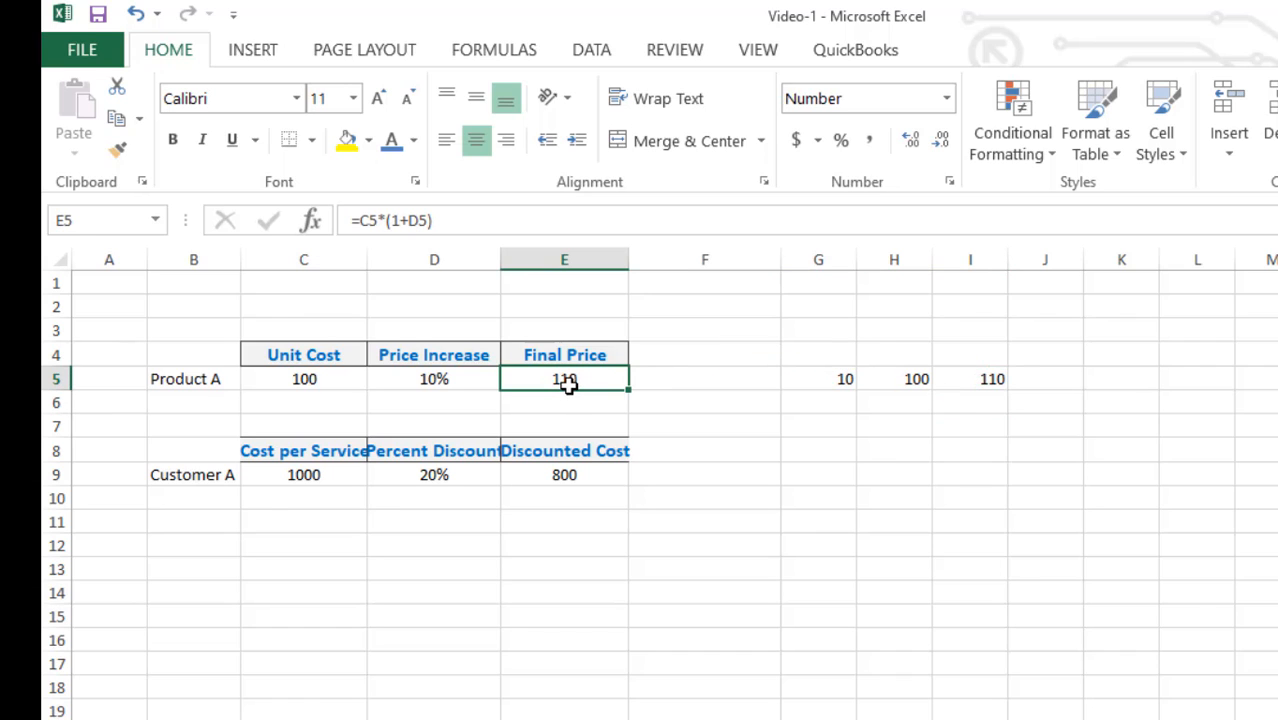
click(322, 383)
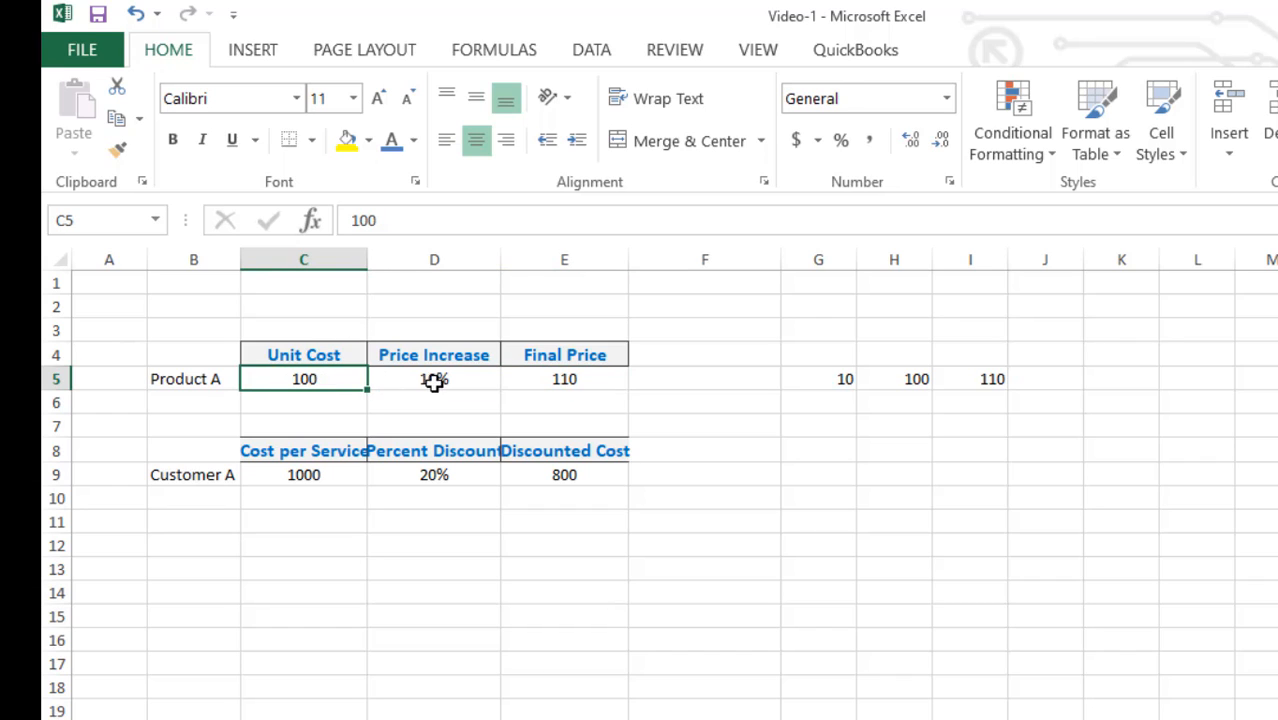
click(539, 381)
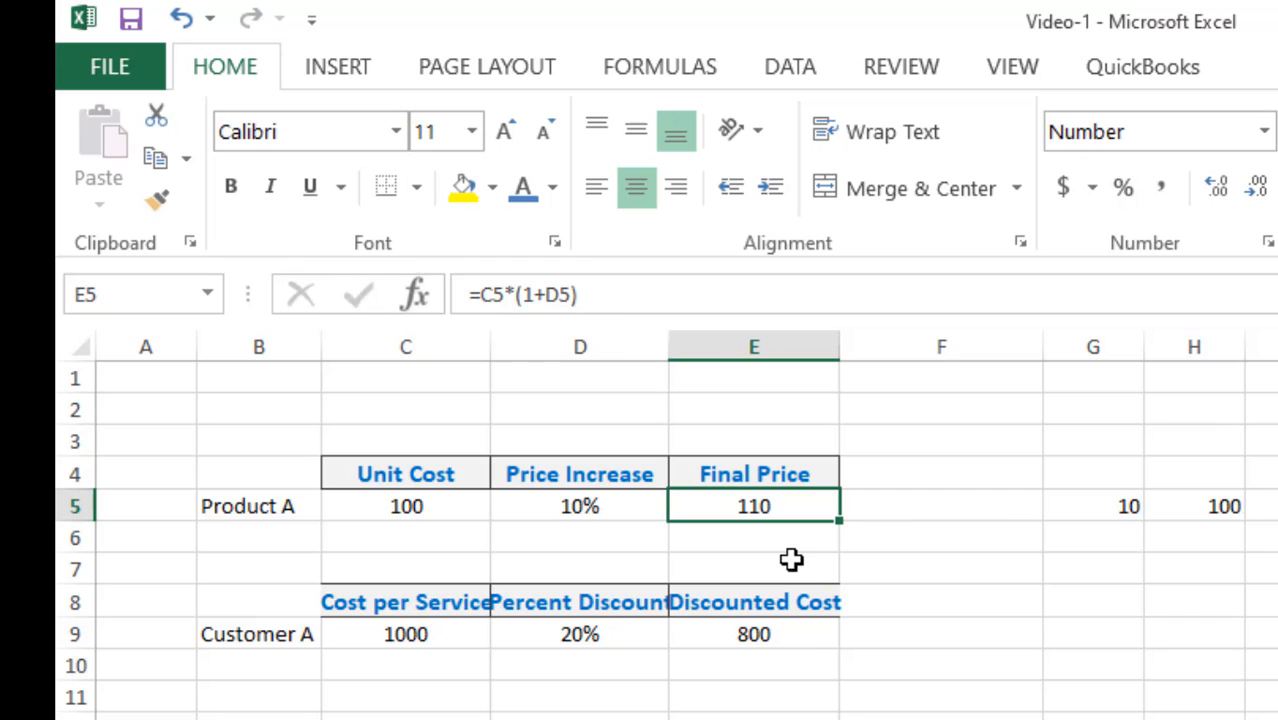
click(790, 557)
Step: Compare Customer A's discounted cost formula in E9 with Product A's final price formula in E5
click(762, 509)
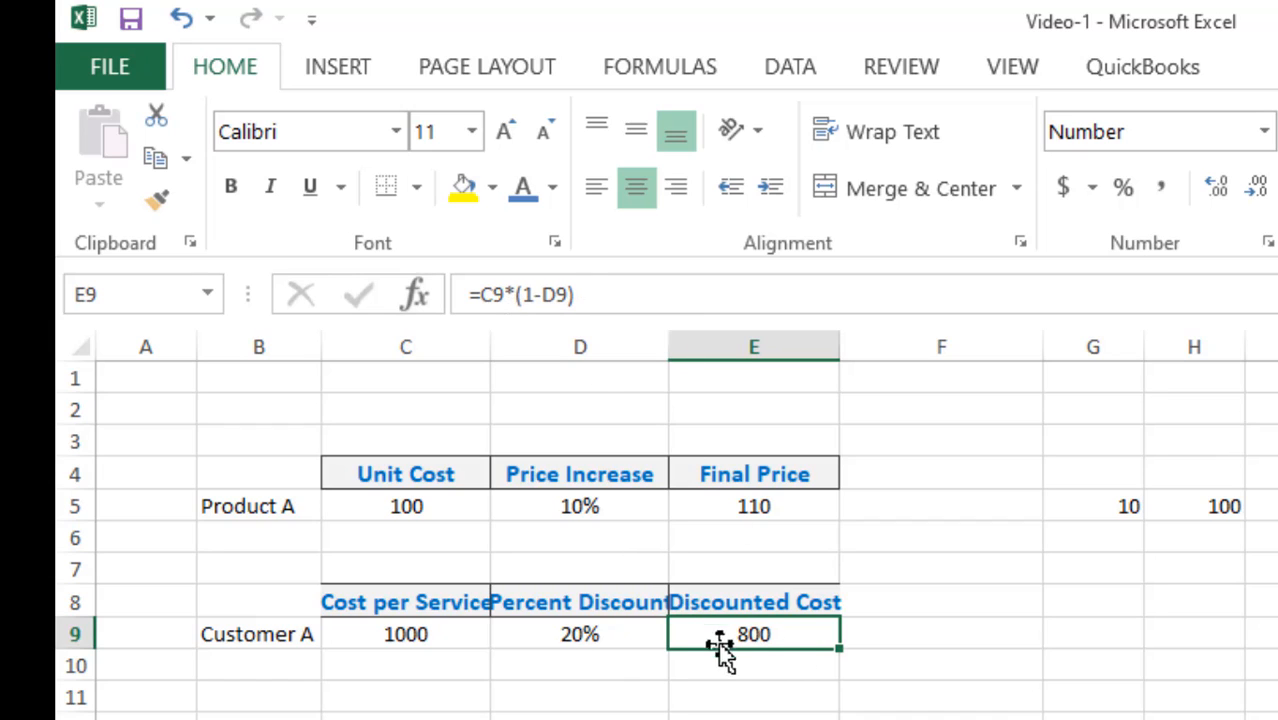
click(607, 627)
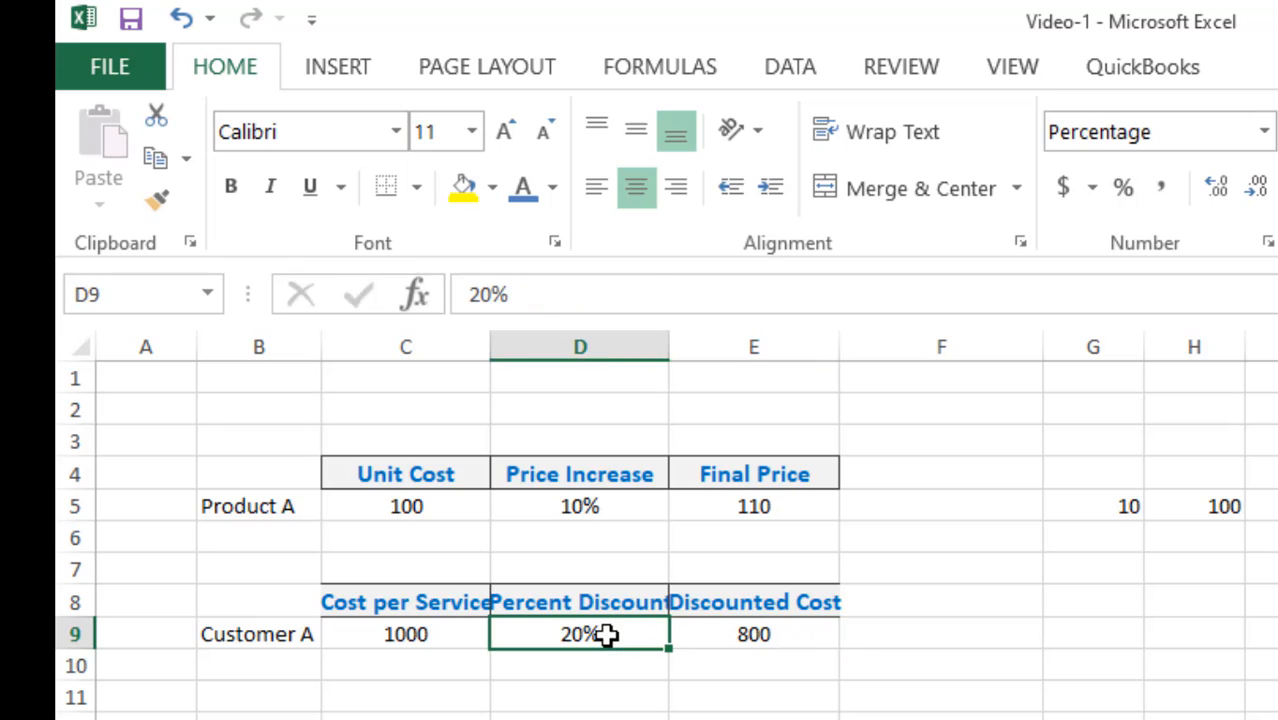
click(775, 633)
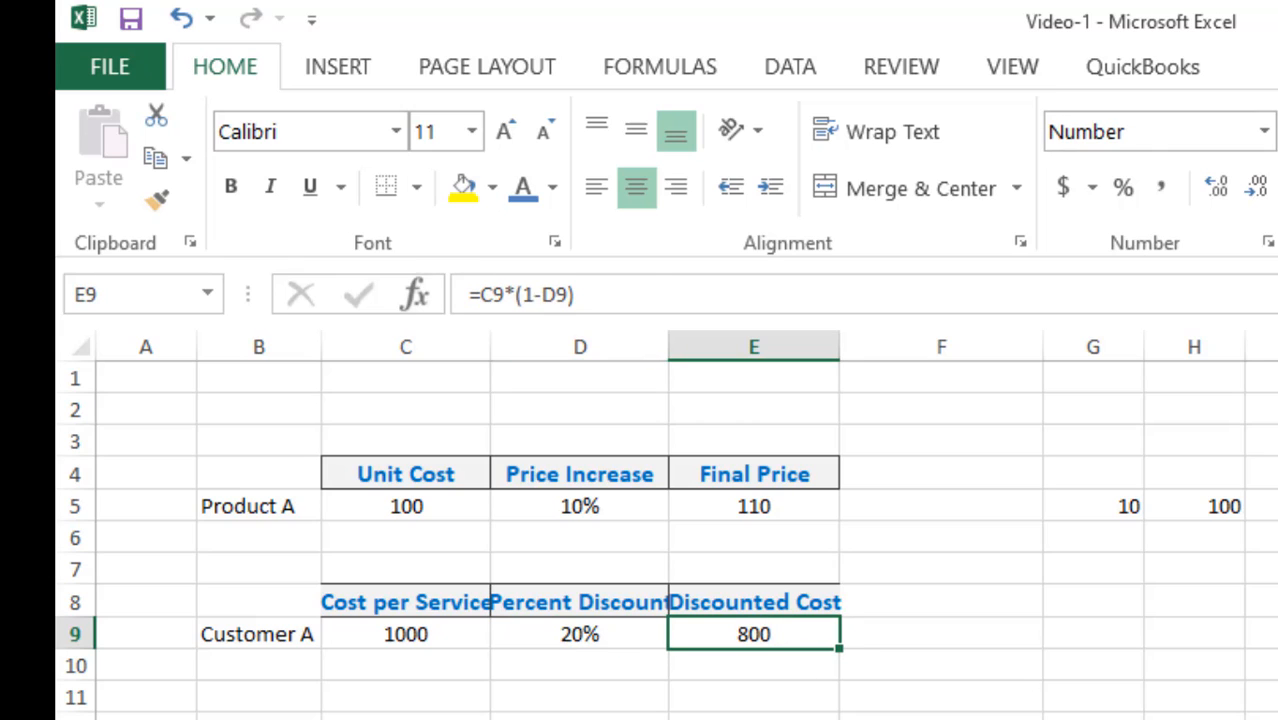
click(746, 502)
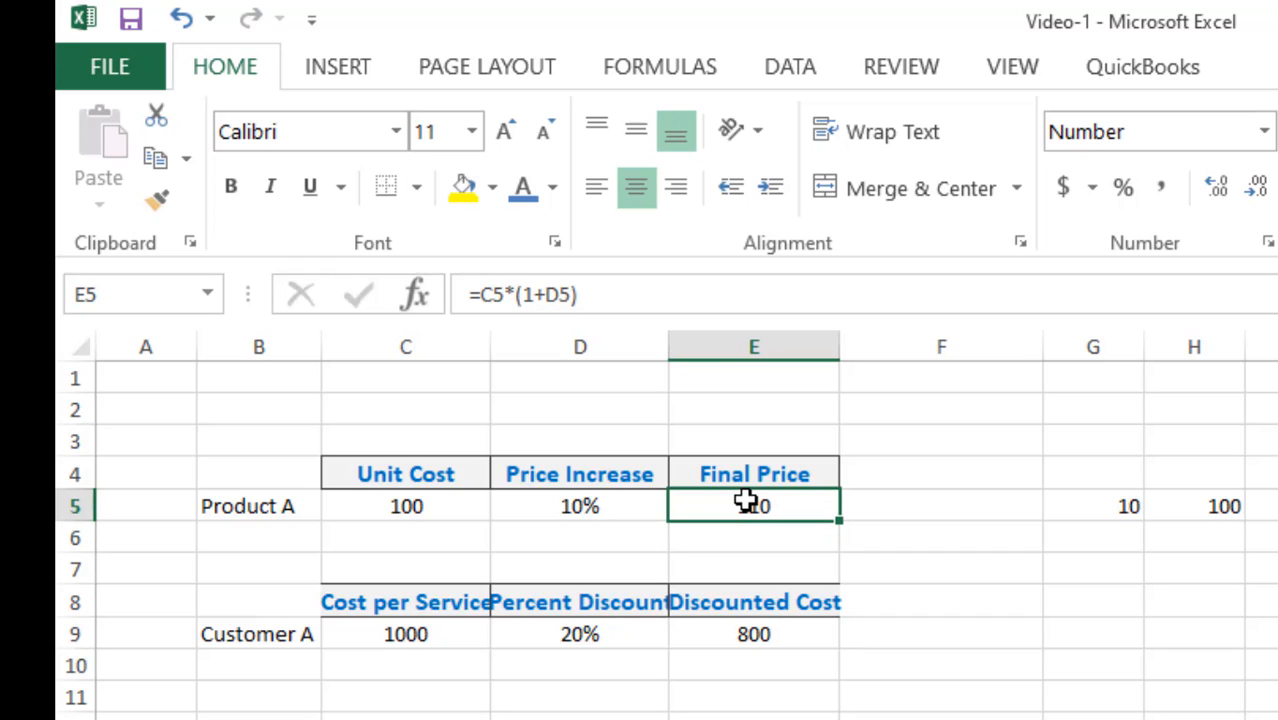
click(754, 636)
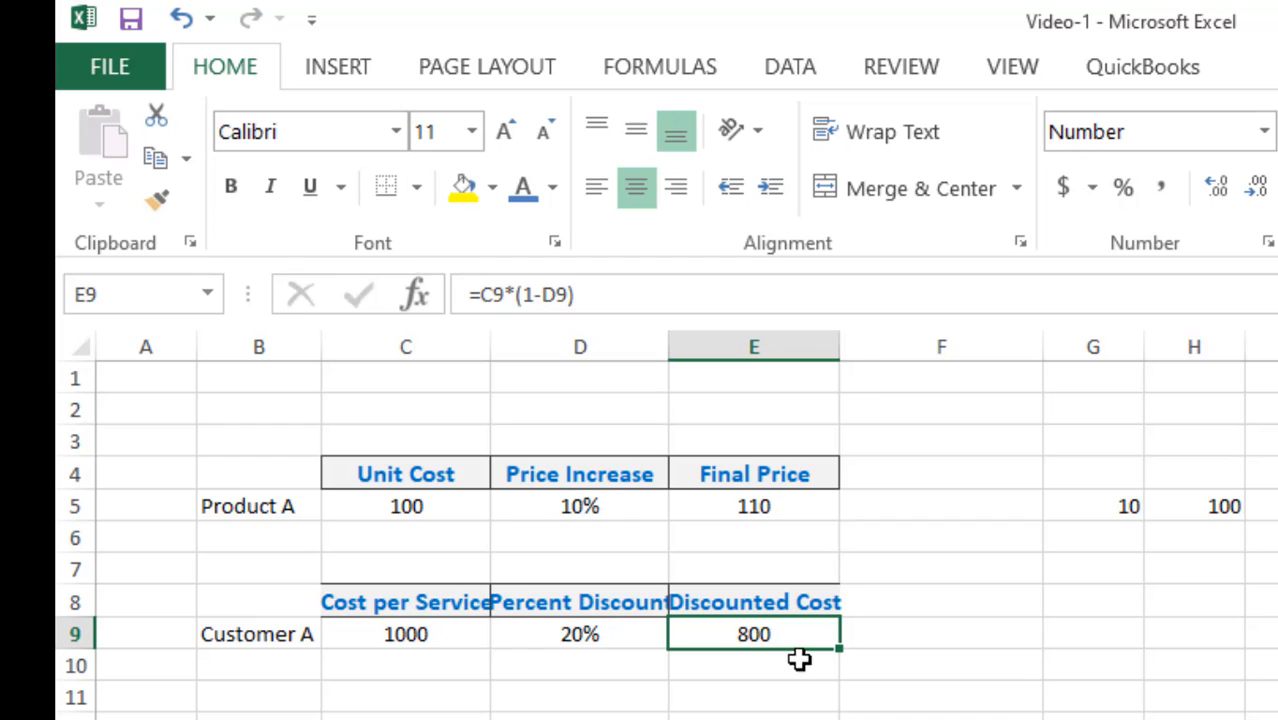
drag(842, 347, 864, 347)
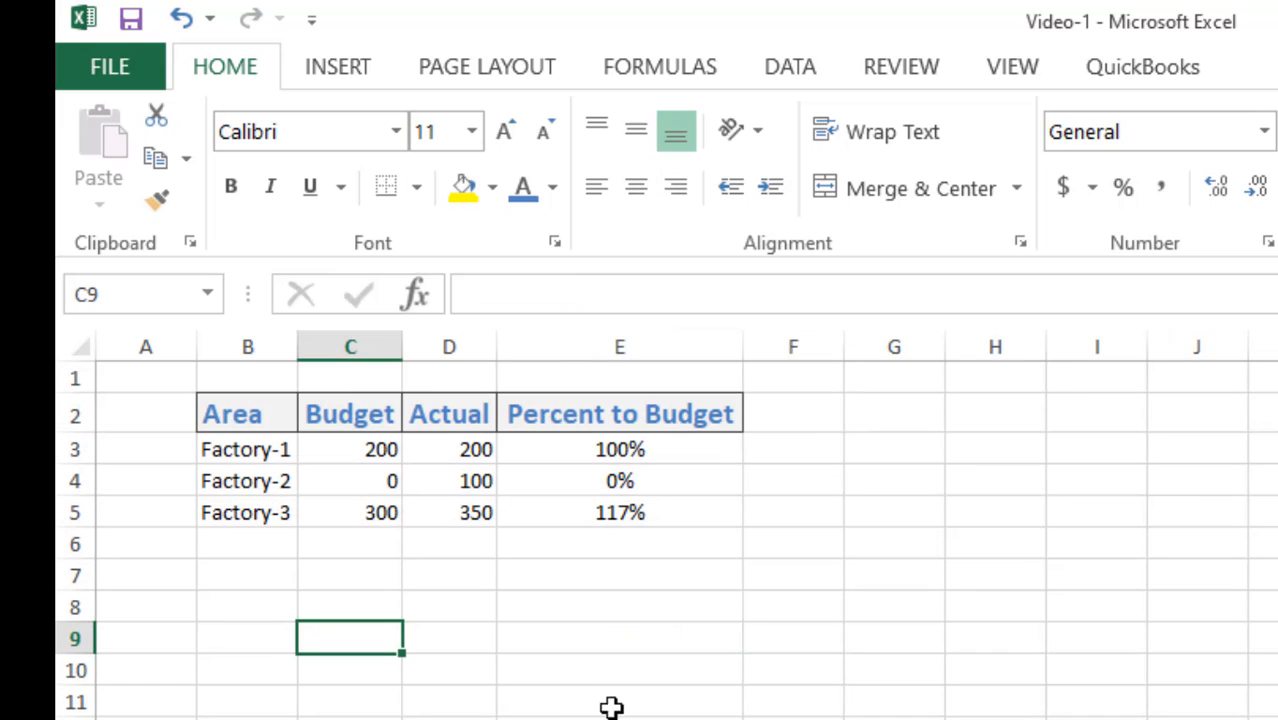
Step: Review the areas Factory-1 to Factory-3 on the budget sheet, and widen column F
click(563, 696)
click(270, 450)
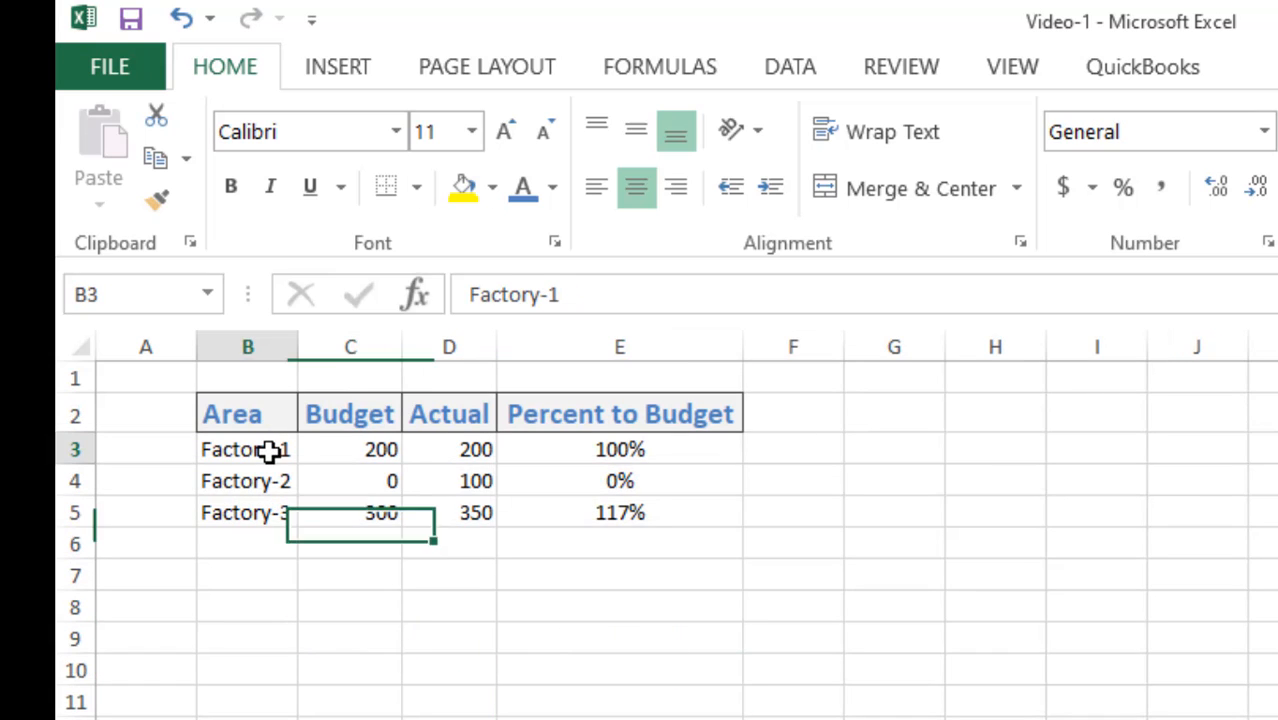
click(274, 482)
click(277, 510)
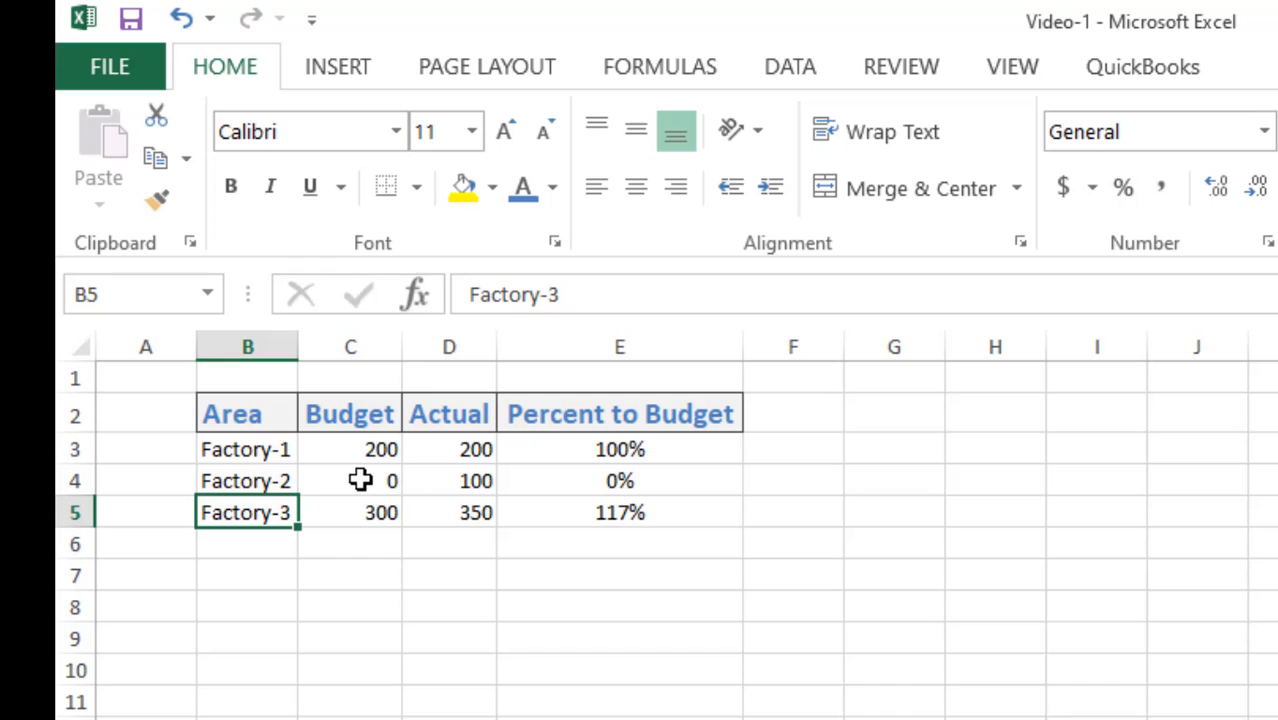
click(521, 617)
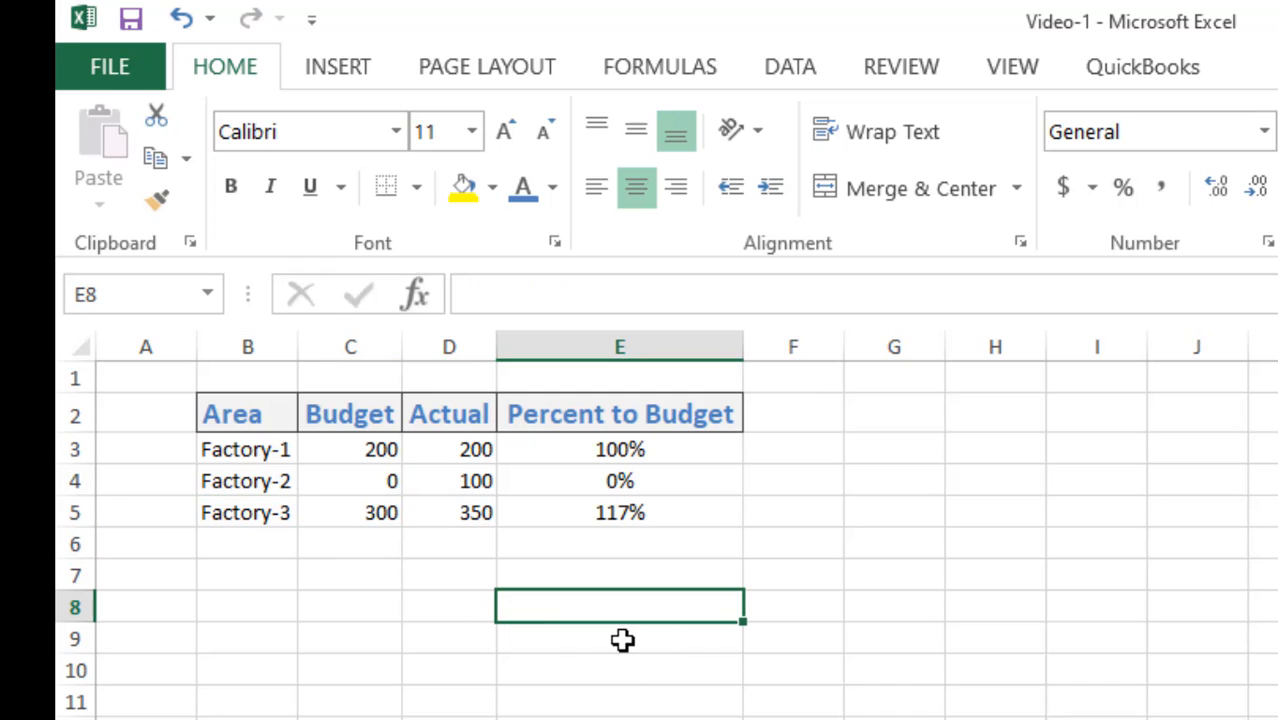
drag(845, 347, 904, 344)
Step: Enter the test values 20 in cell G6 and 0 in cell H6
click(962, 537)
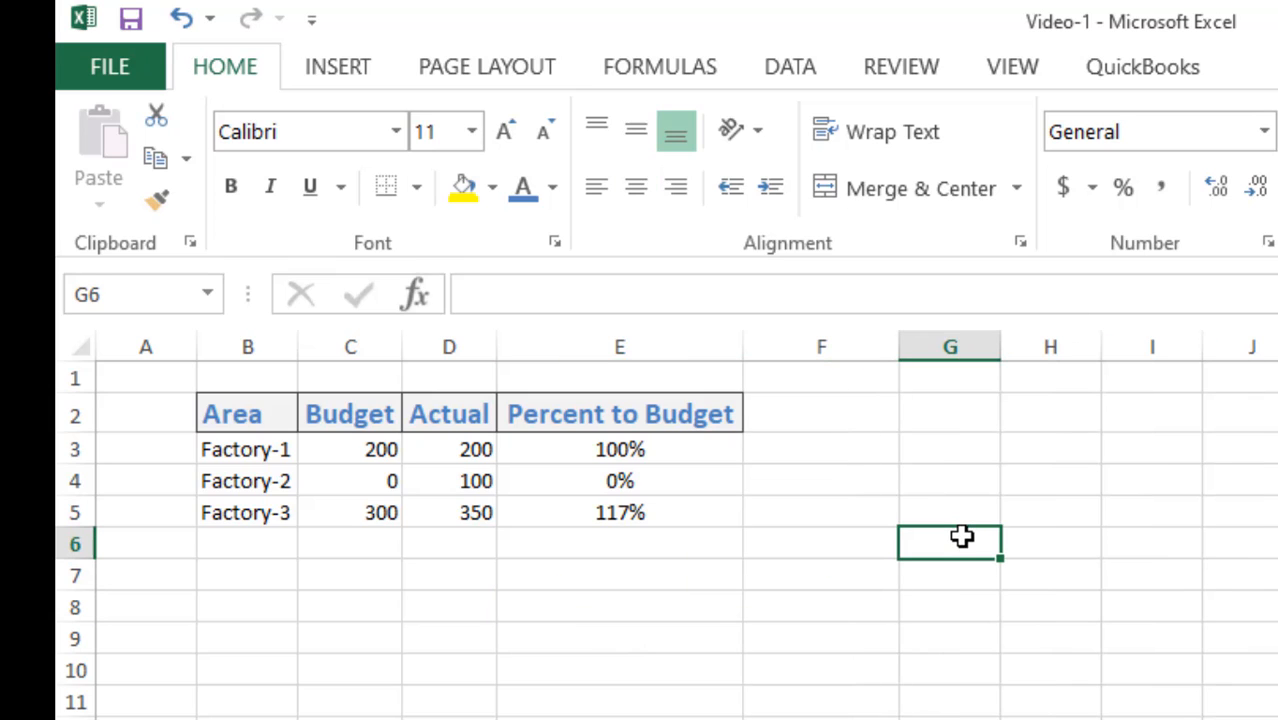
text(20)
key(Tab)
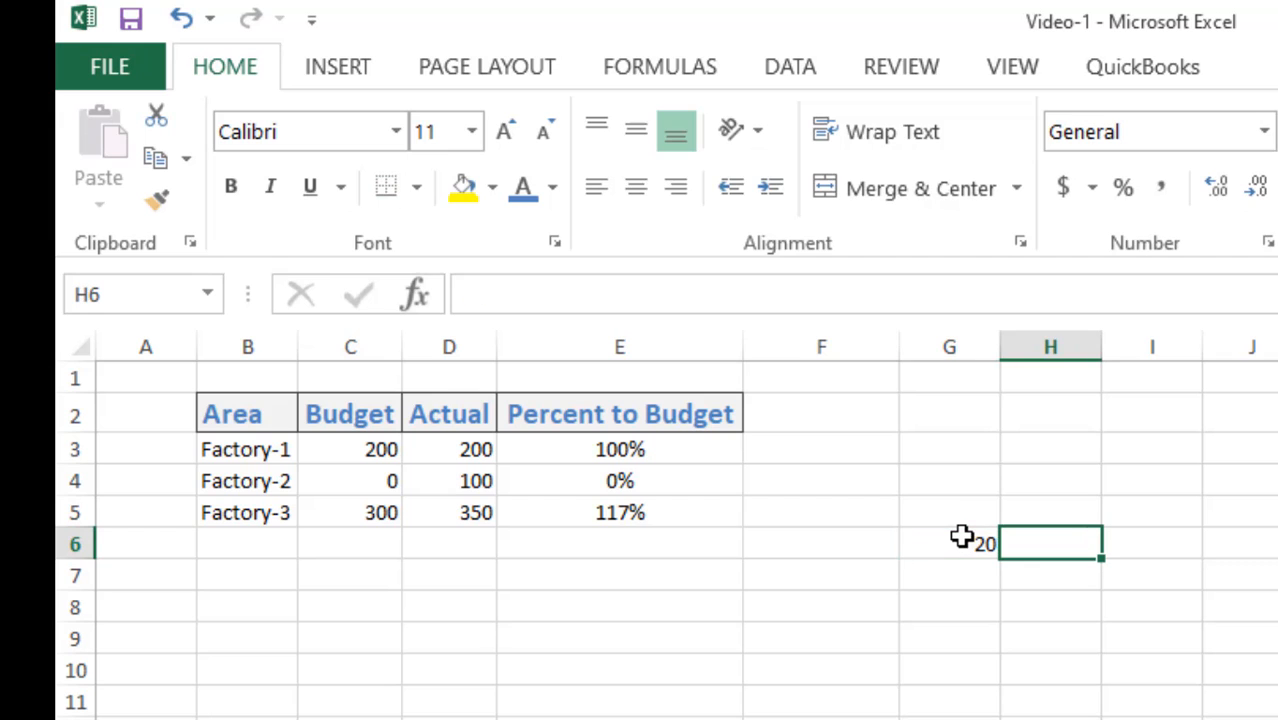
text(0)
key(Return)
key(Up)
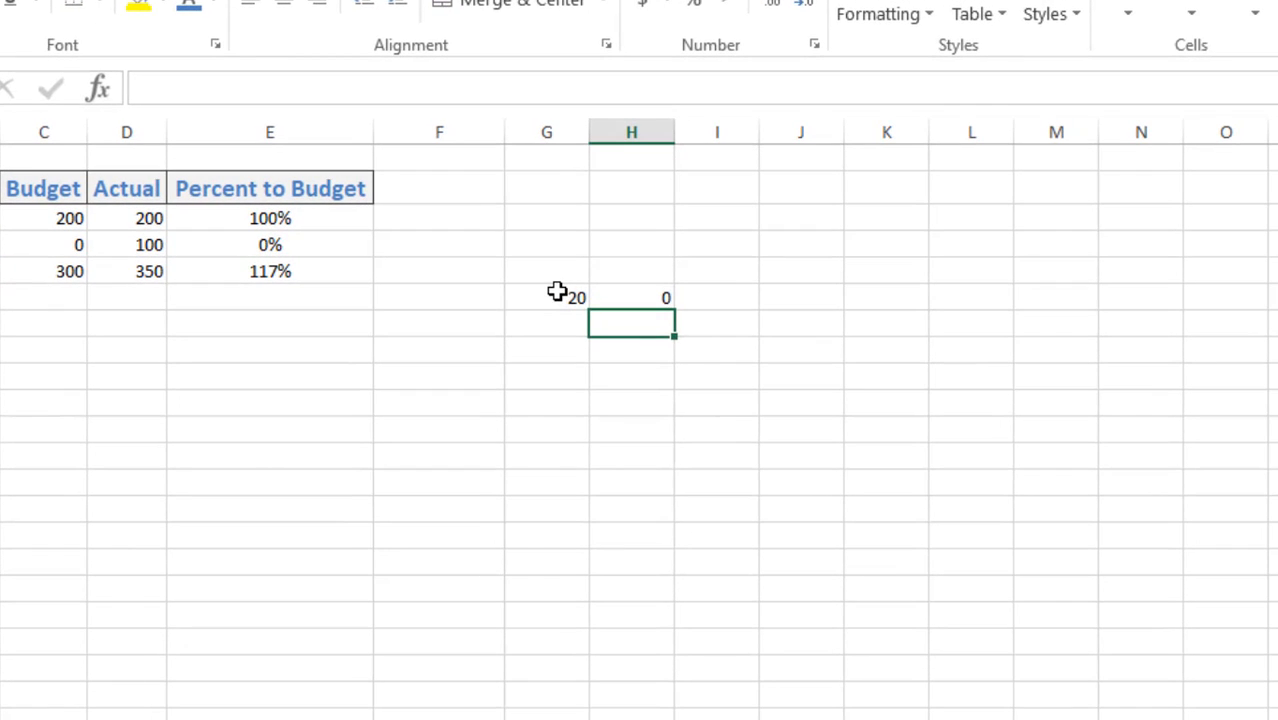
Step: Enter the formula =G6/H6 in cell I6 to demonstrate dividing by zero
key(Tab)
text(=)
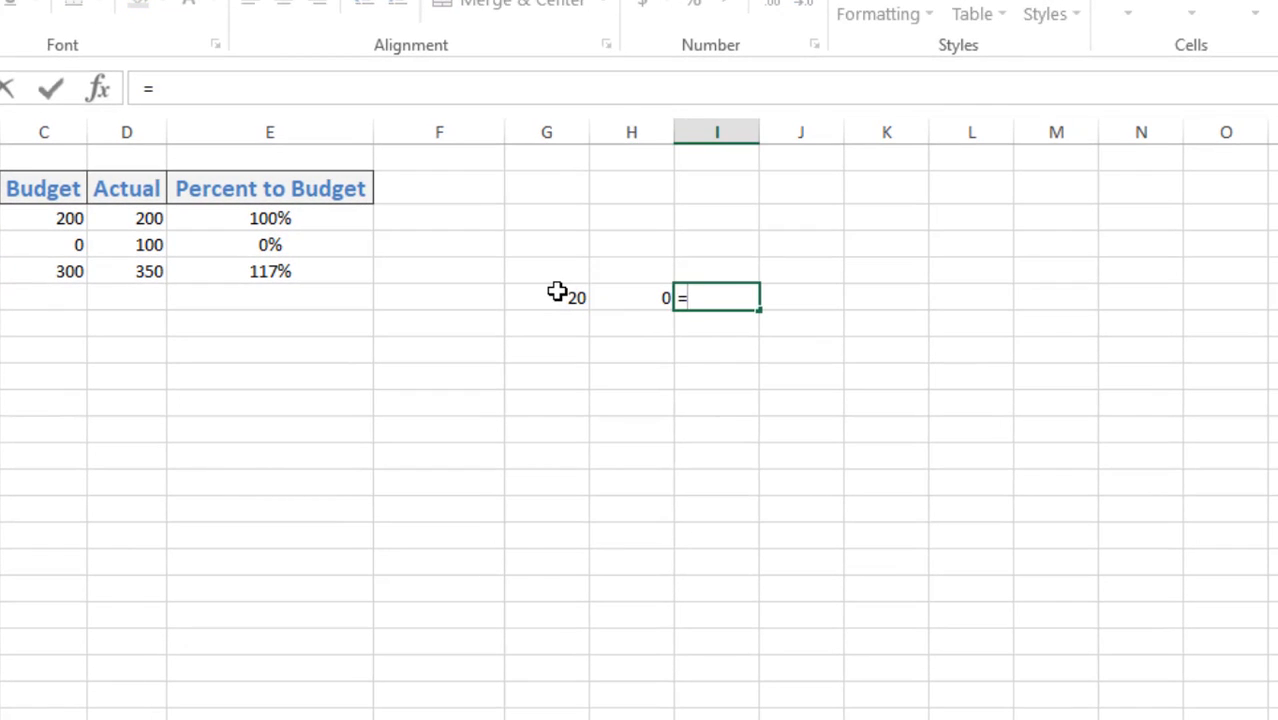
click(557, 291)
text(/)
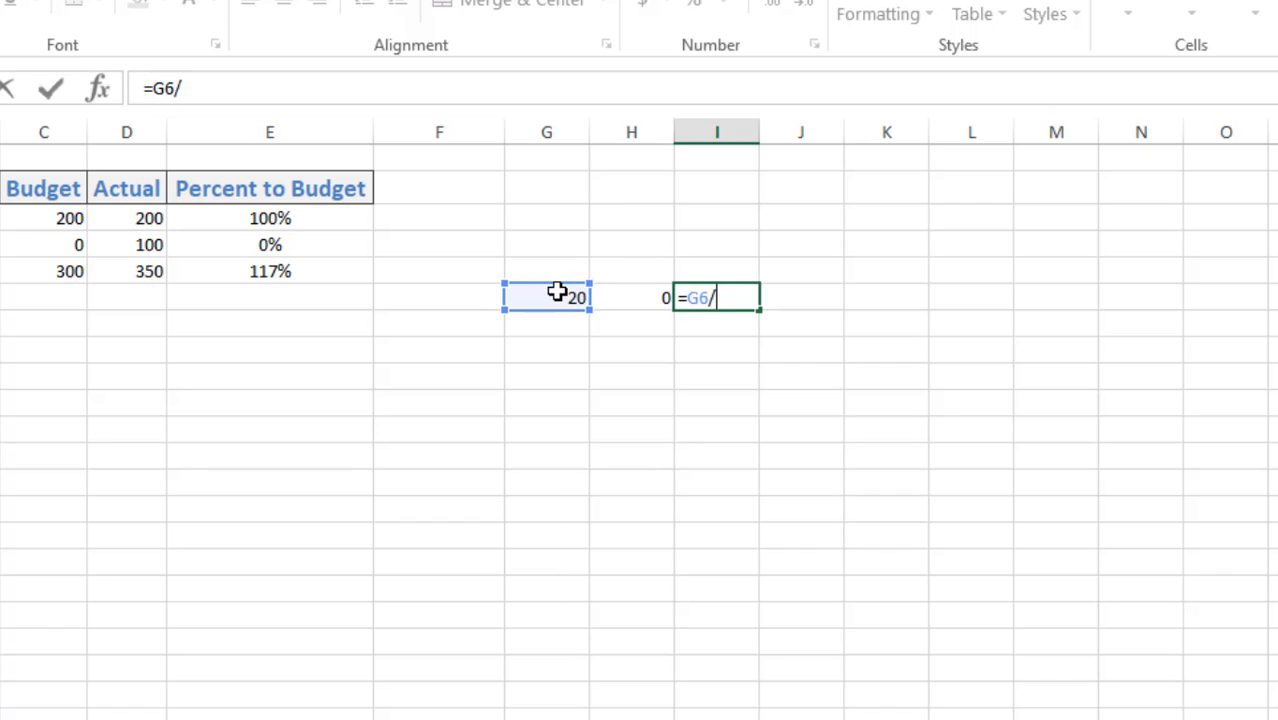
click(634, 298)
key(Return)
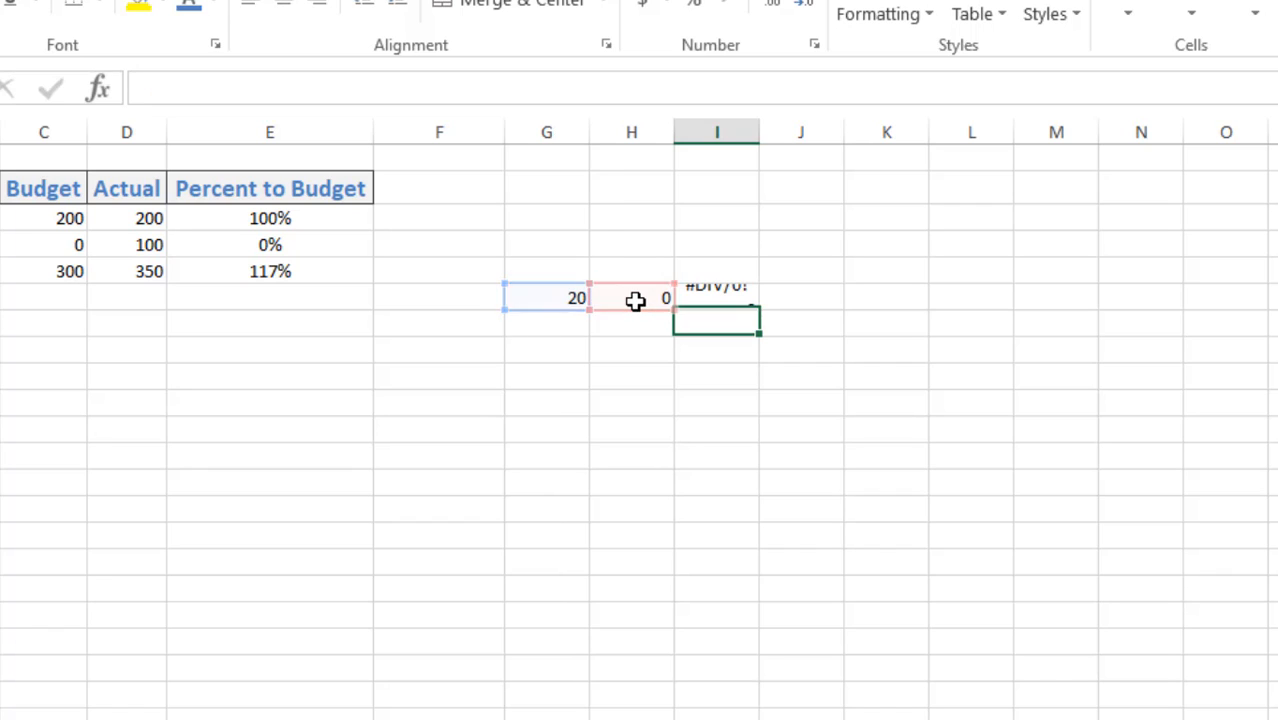
Step: Check the division formula in I6, and clear the test values and formula in row 6 of columns G to I
click(735, 297)
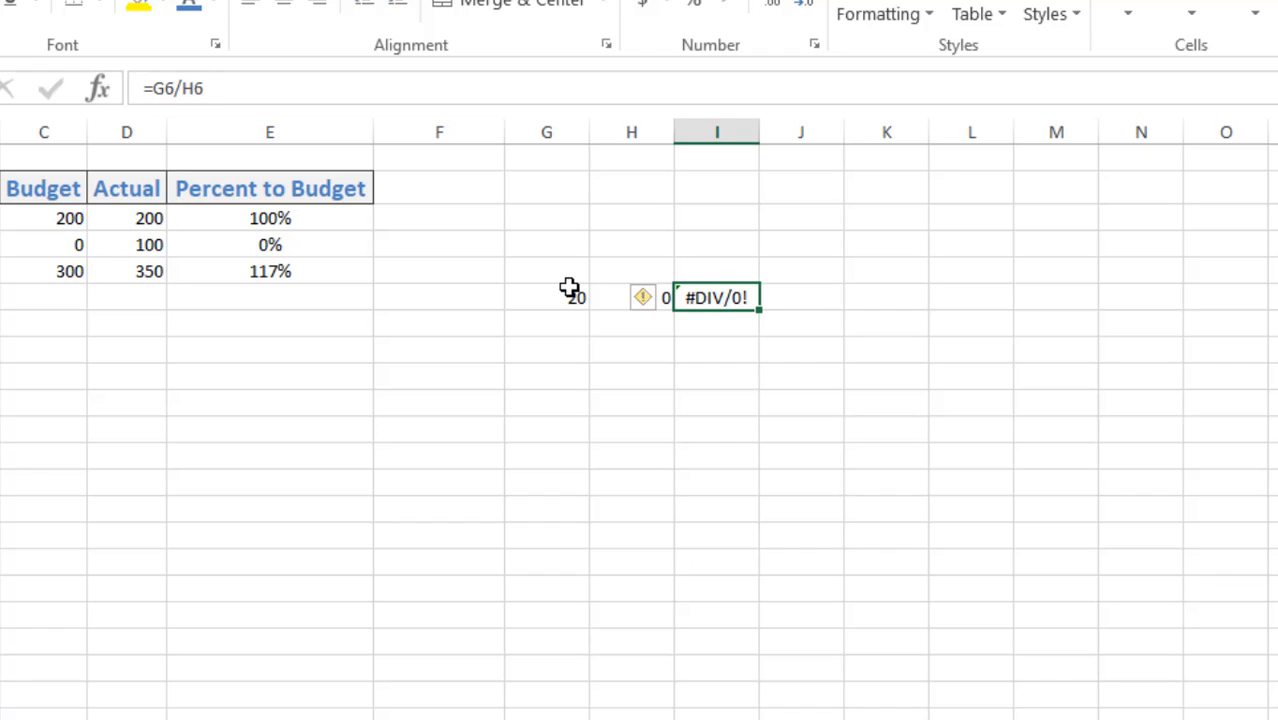
drag(570, 277, 749, 360)
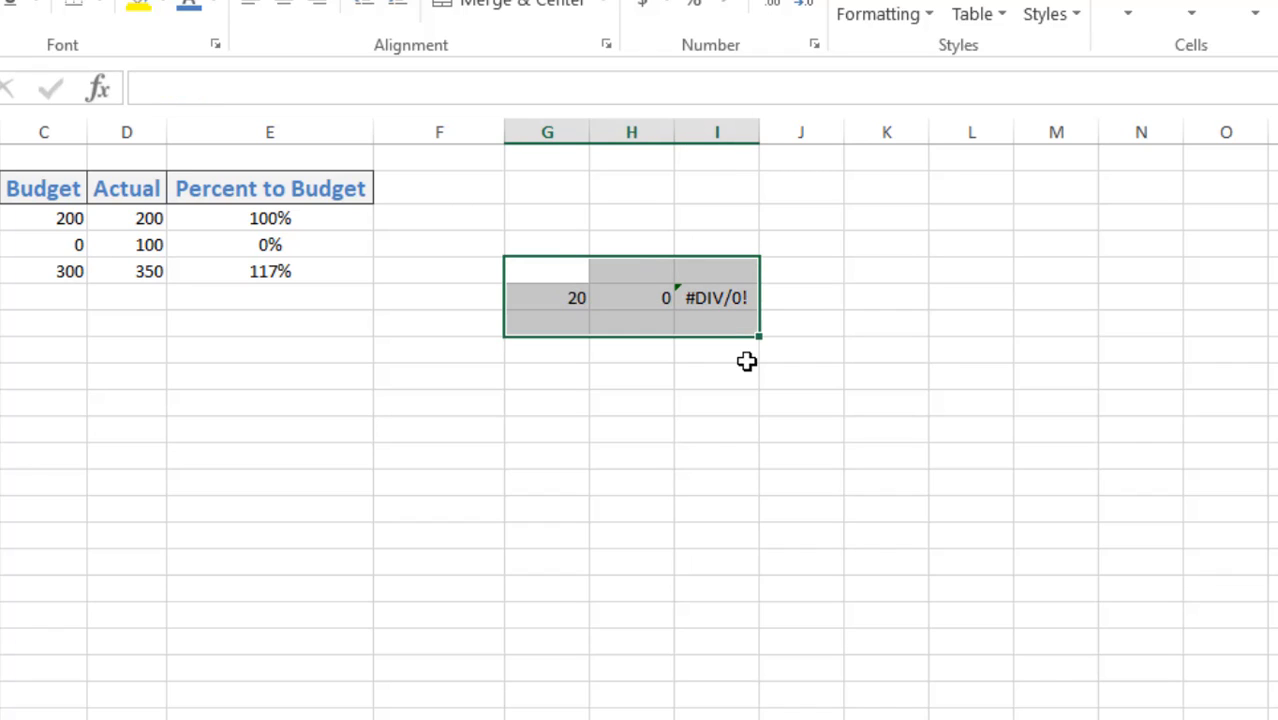
key(Delete)
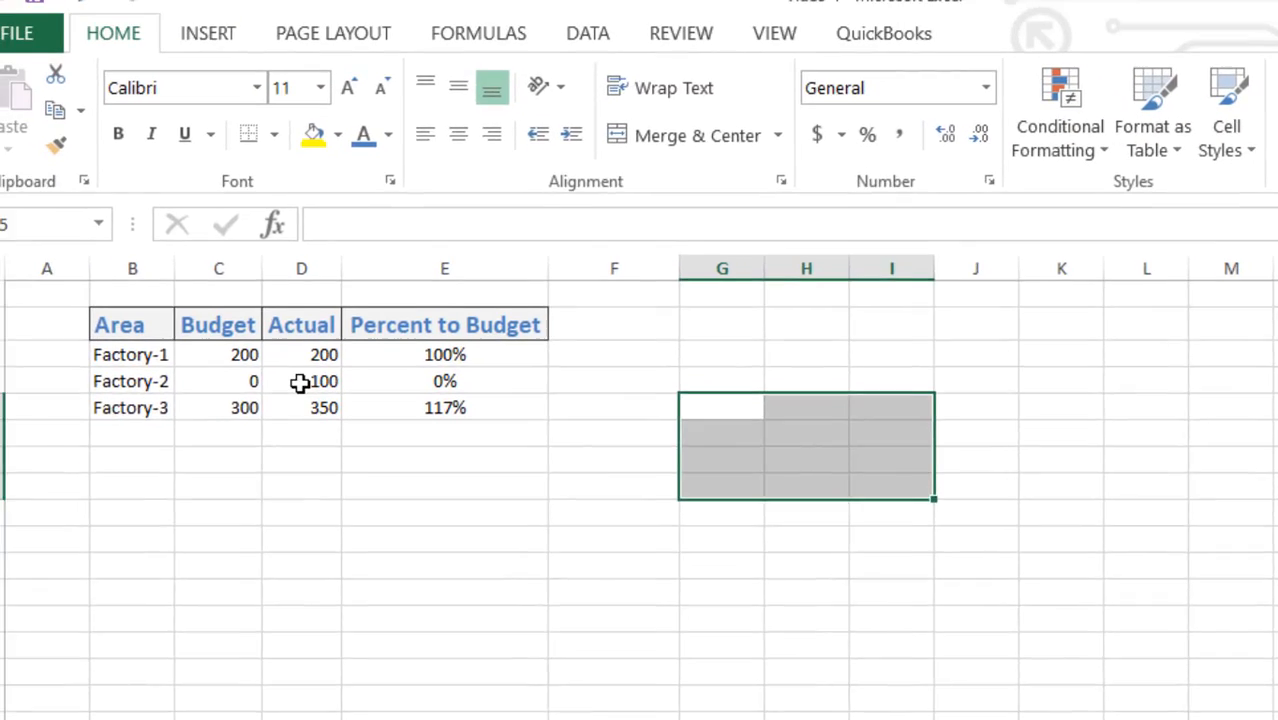
Step: Check Factory-2's budget and the IF formula in E3, and enter a budget of 0 in cell C6
click(75, 245)
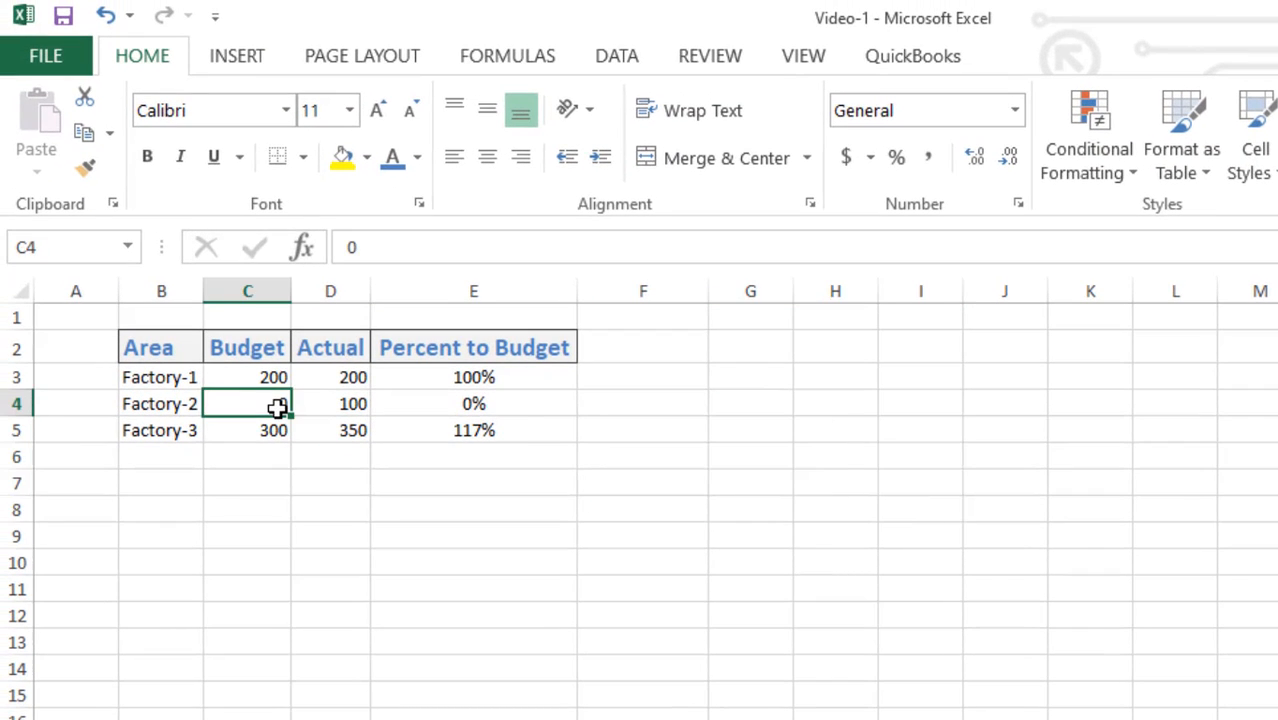
click(501, 378)
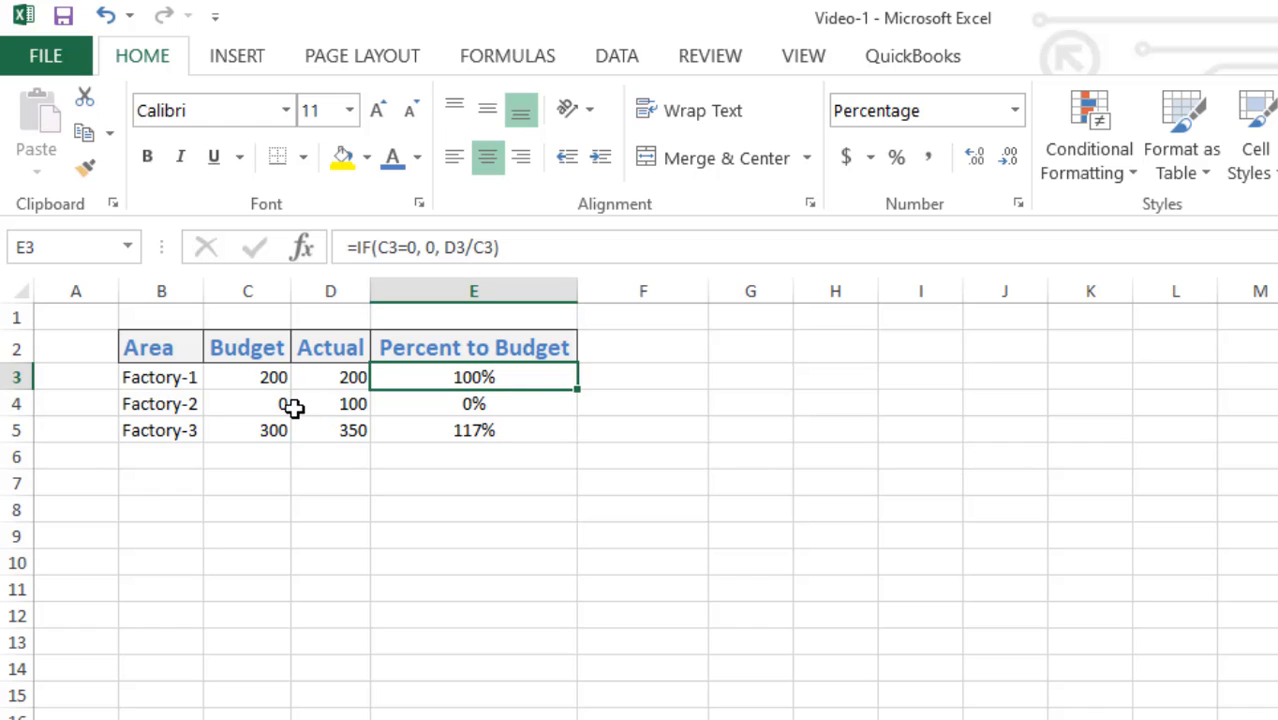
click(278, 453)
text(0)
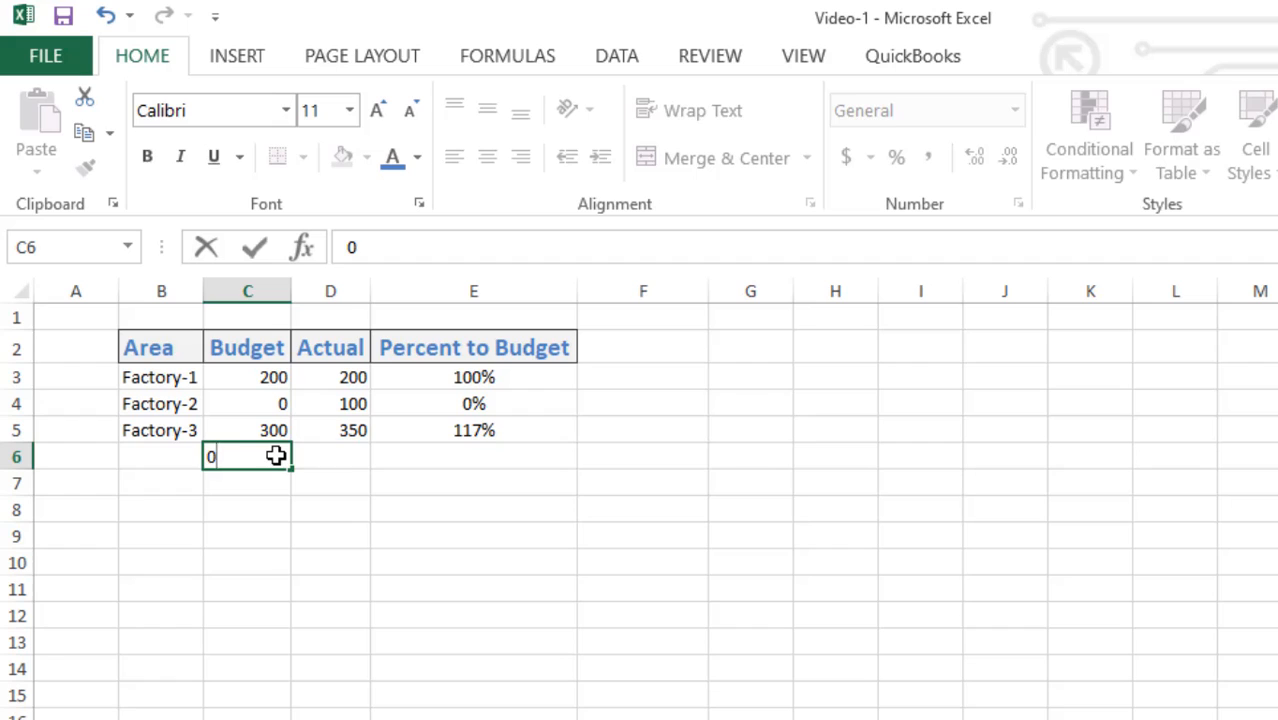
key(Return)
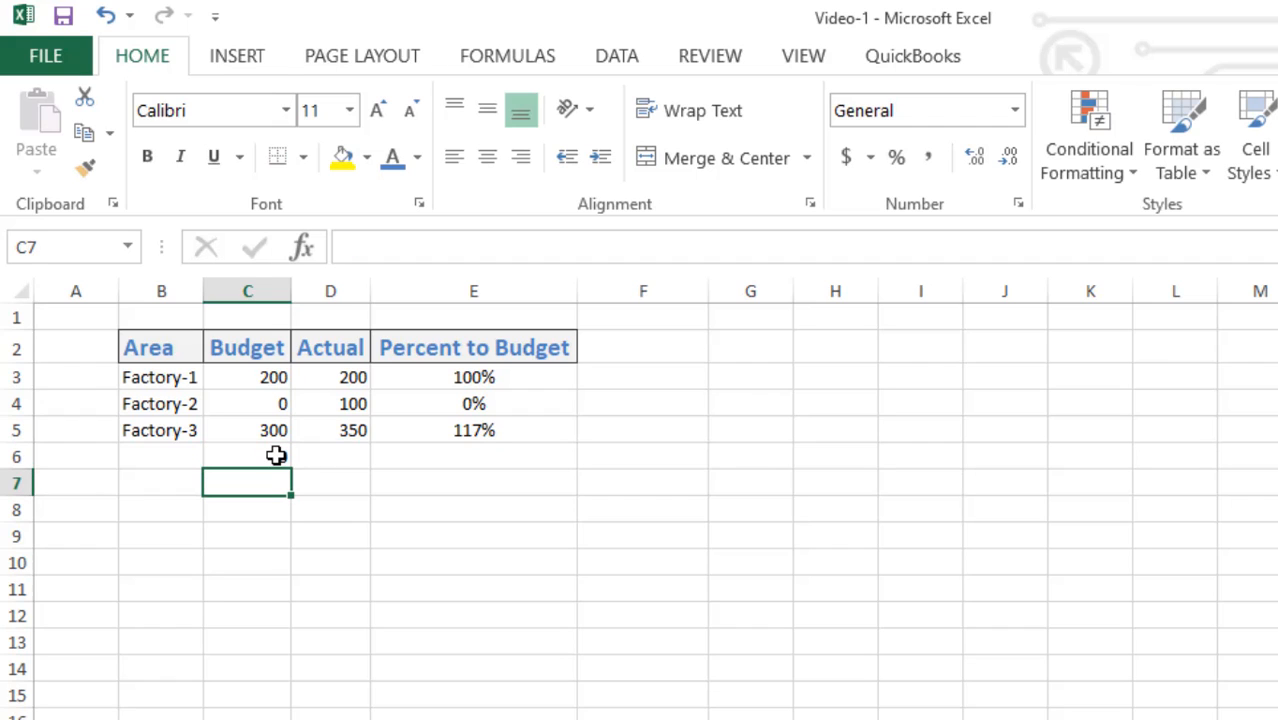
Step: Enter an actual value of 200 in cell D6 of the new test row
click(276, 456)
key(Right)
text(200)
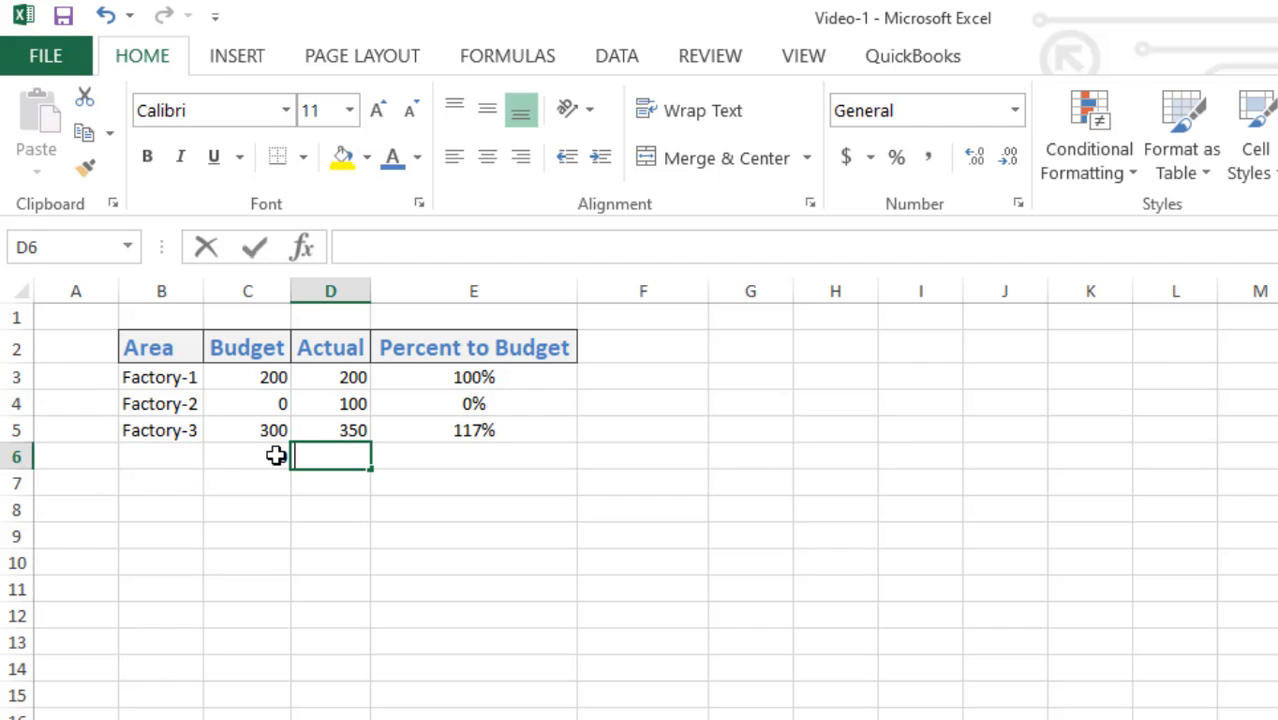
key(Return)
key(Left)
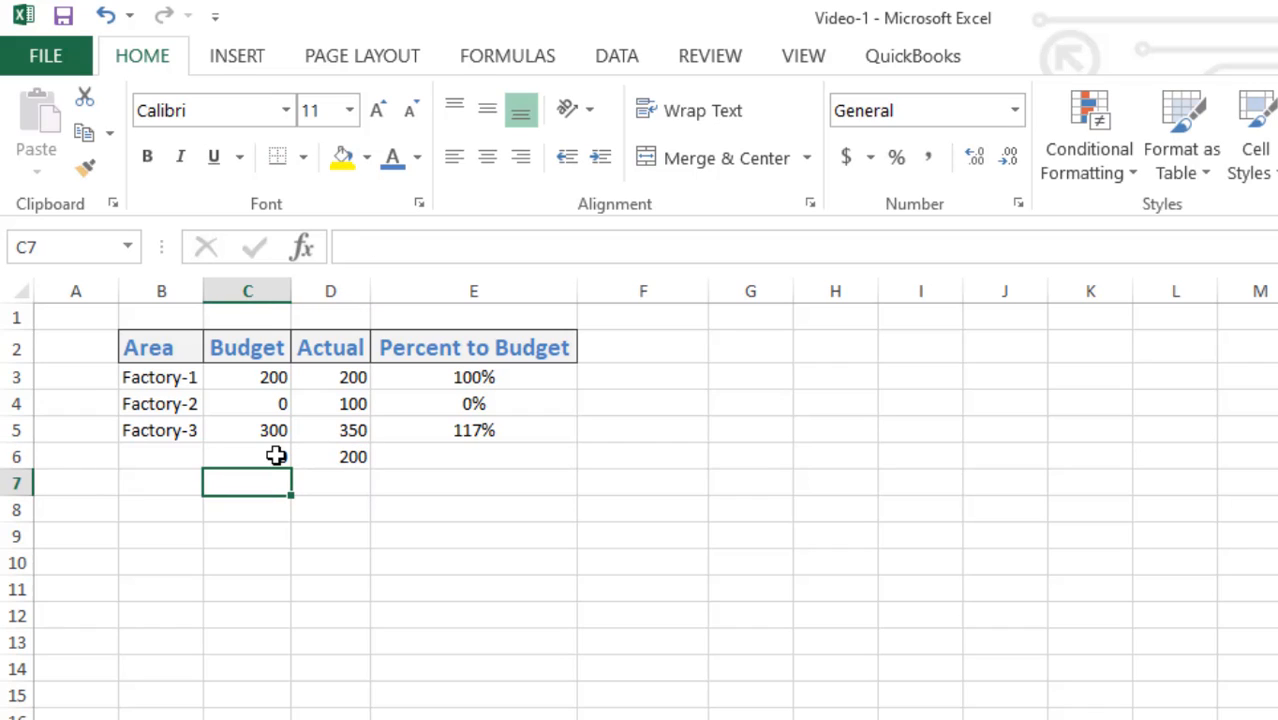
Step: Enter a budget of 150 and an actual of 400 in row 7, and 0 and 300 in row 8
text(150)
key(Tab)
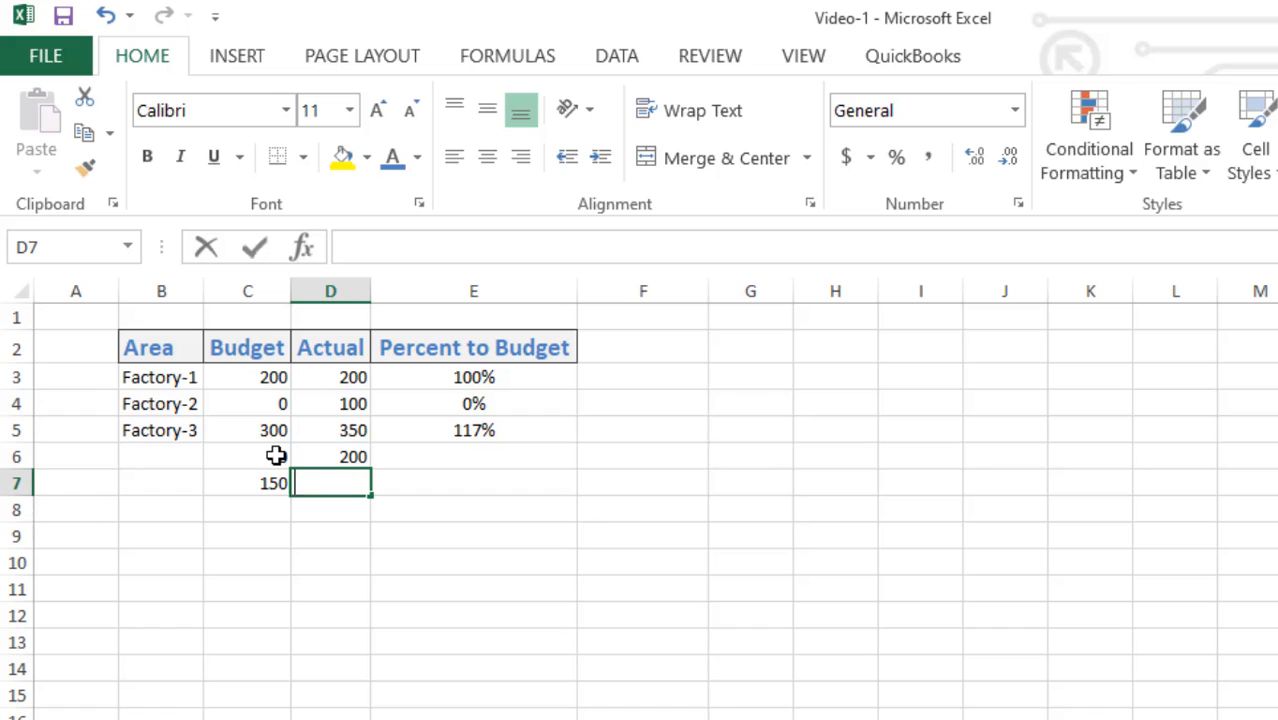
text(400)
key(Return)
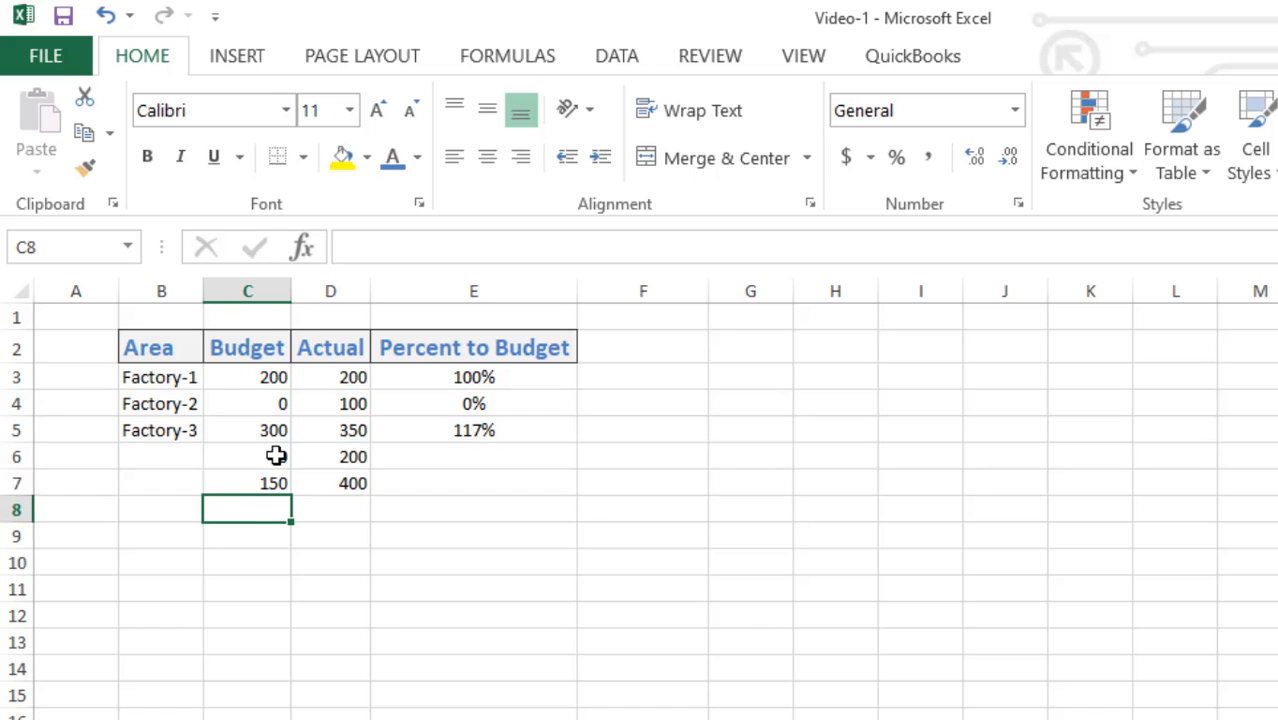
text(0)
key(Tab)
text(300)
key(Tab)
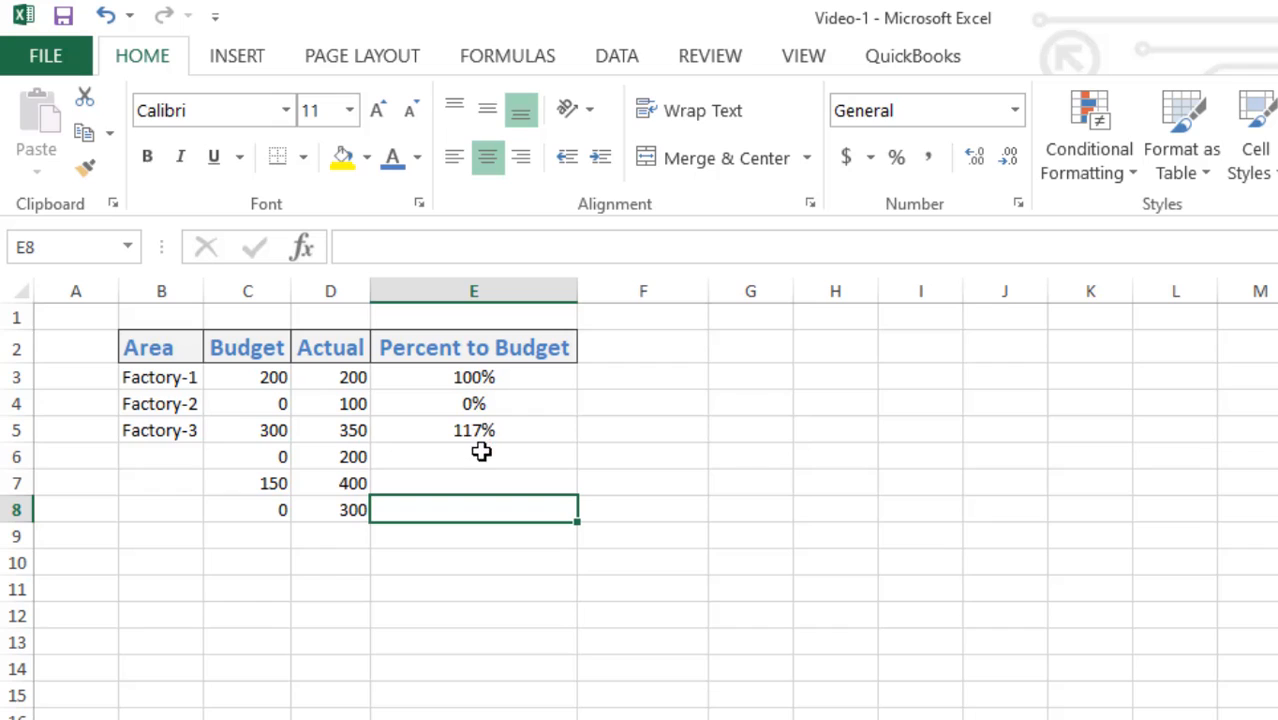
Step: Check the IF formula in E4, and enter the plain division formula =D6/C6 in cell E6
click(479, 395)
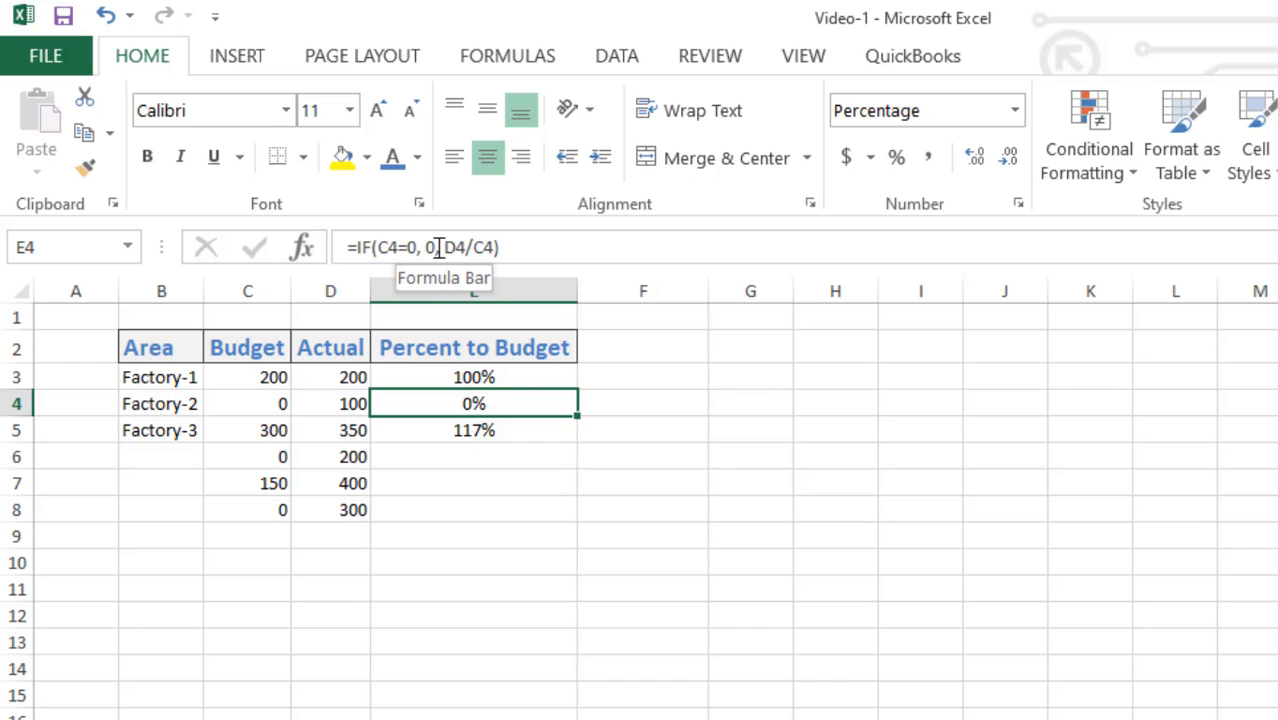
click(350, 433)
click(465, 462)
text(=)
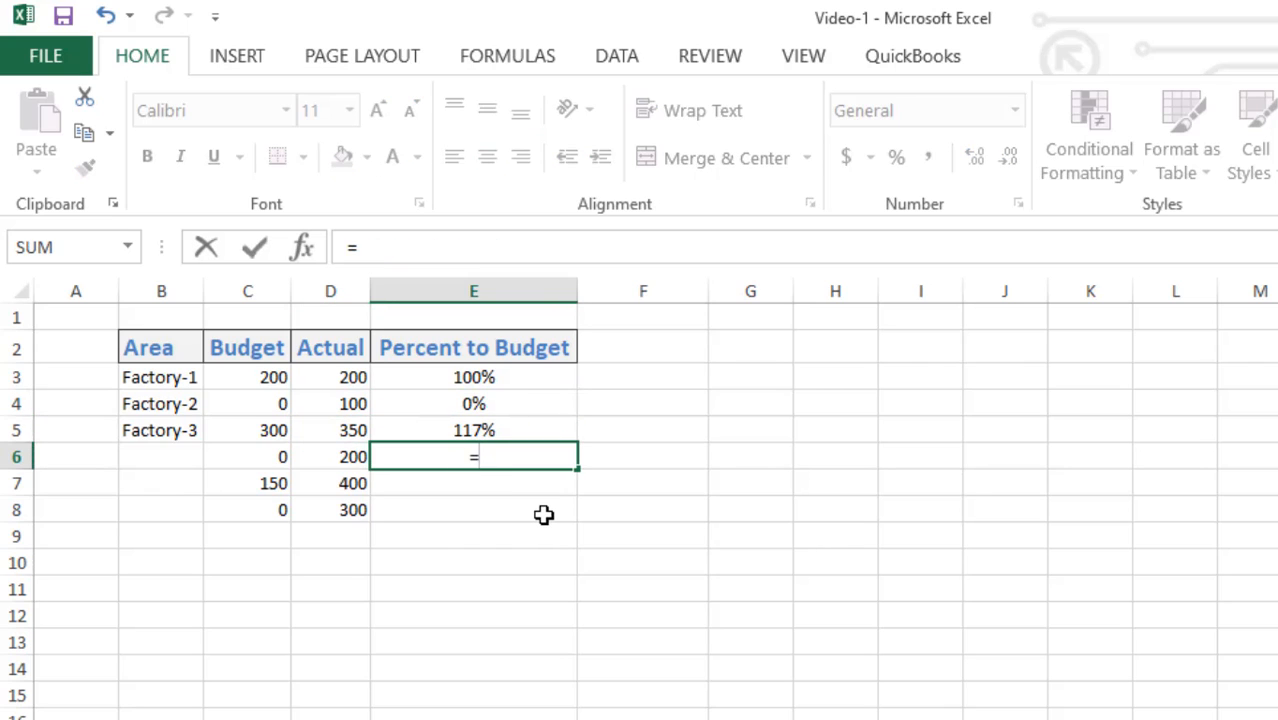
key(Left)
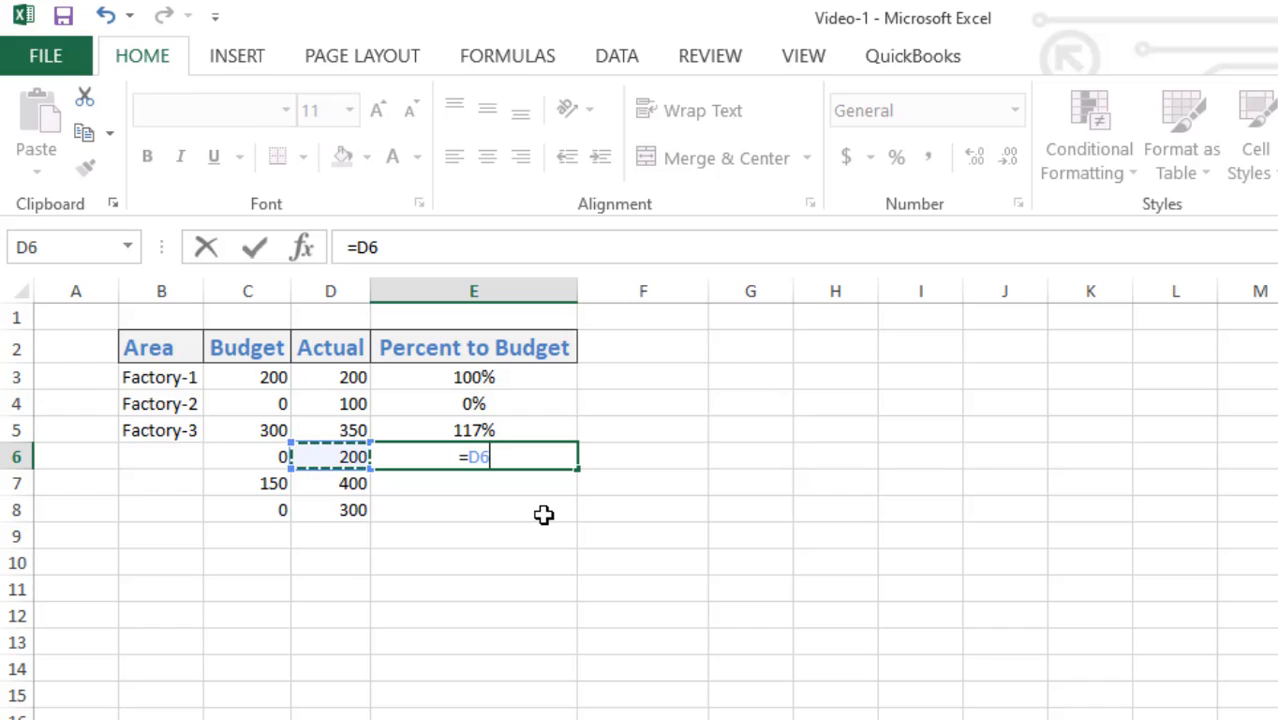
text(/)
key(Left)
key(Left)
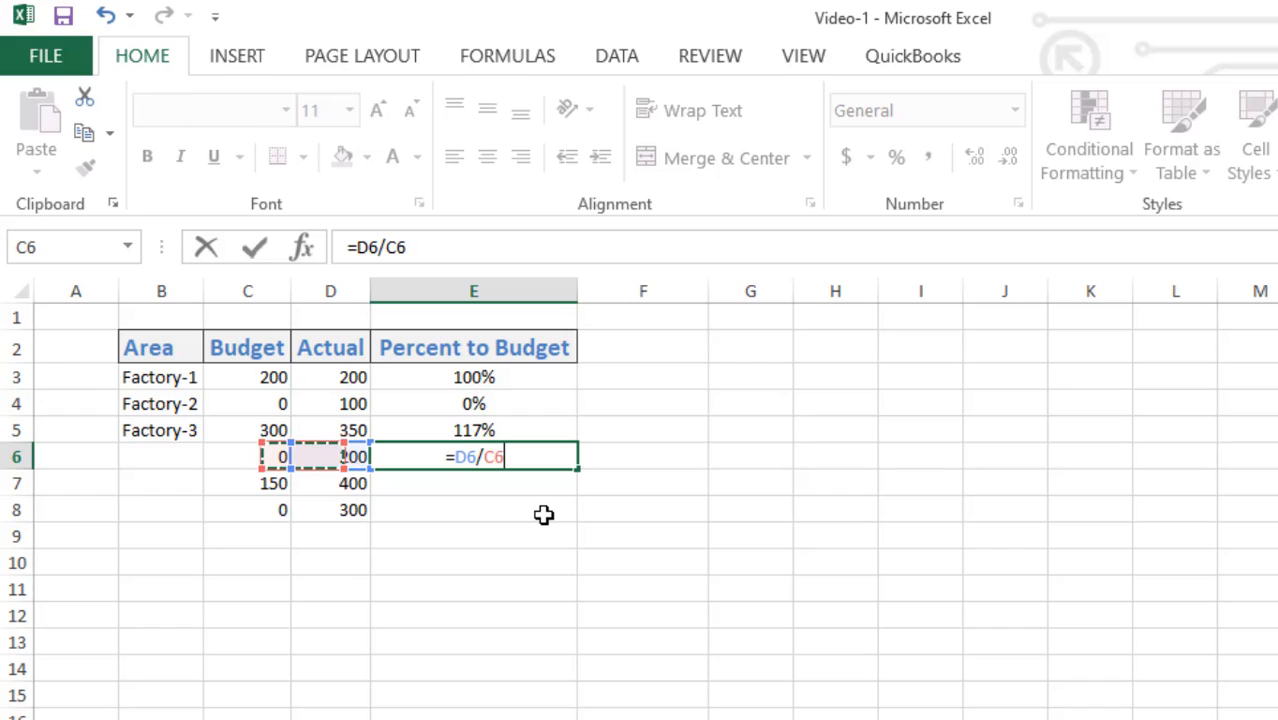
key(Return)
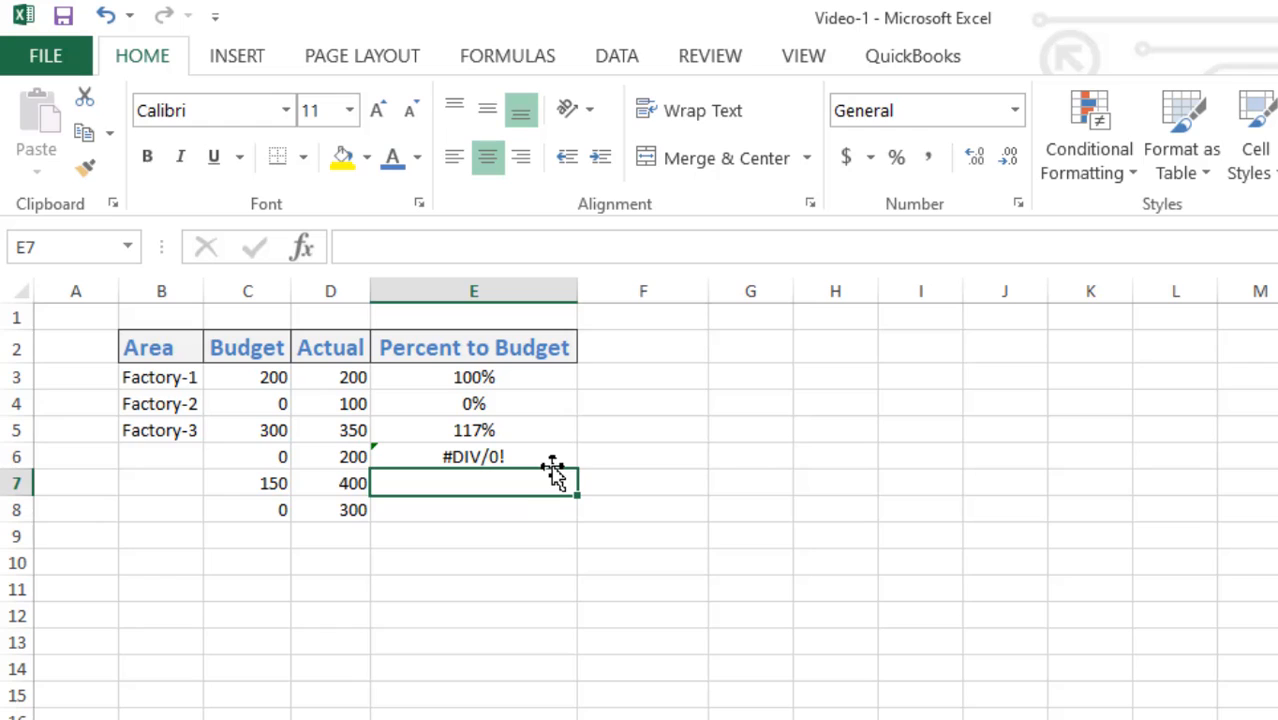
Step: Fill the division formula from E6 down to E8, and check the copies in E8 and E7
click(551, 456)
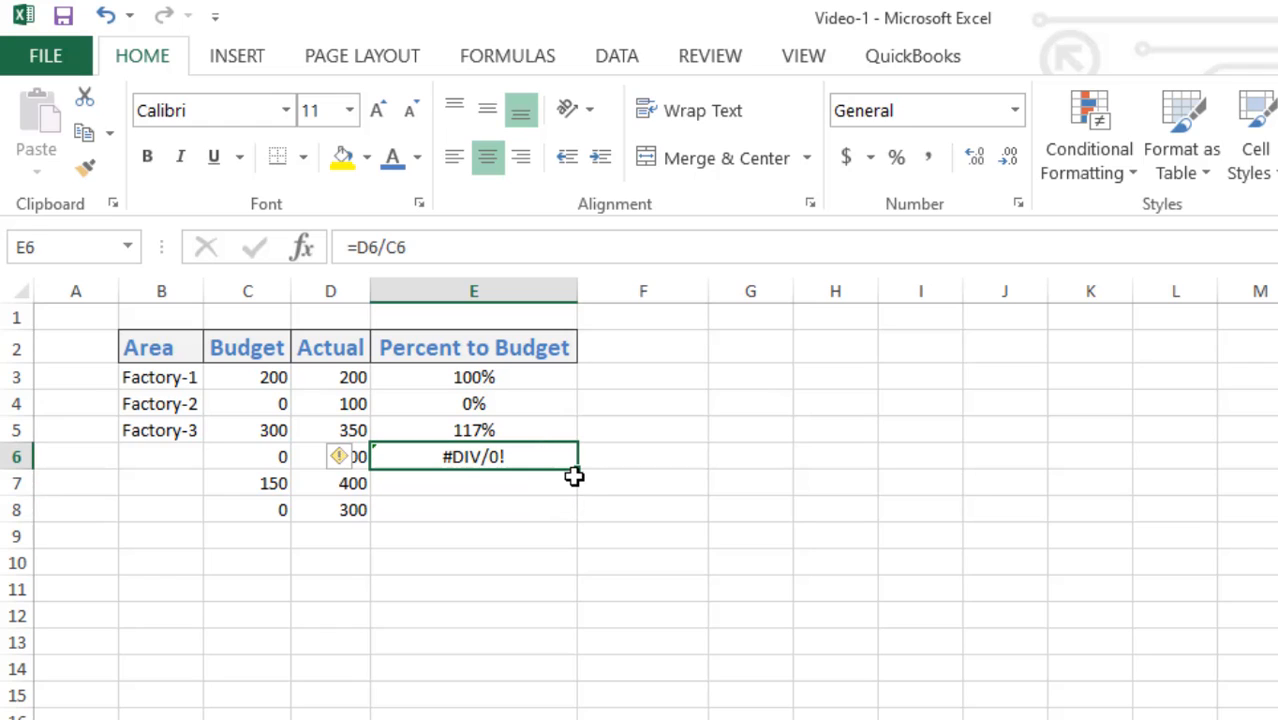
drag(578, 469, 579, 516)
click(521, 511)
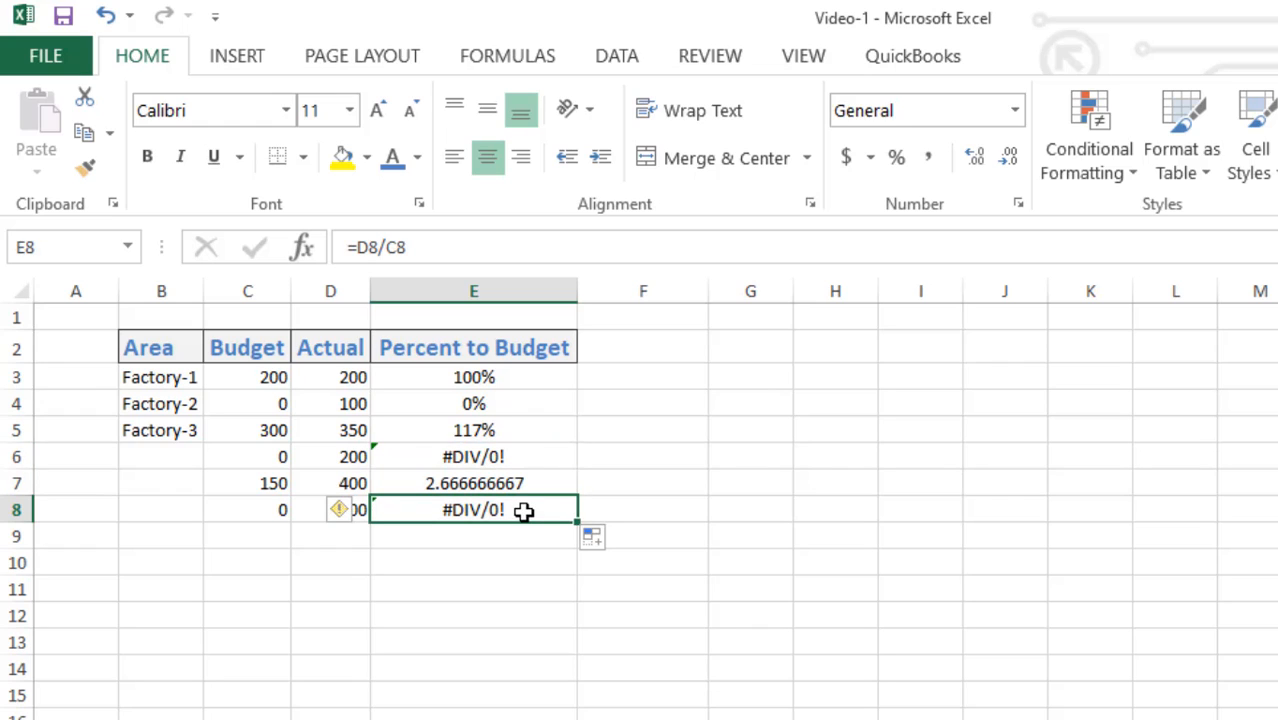
click(521, 486)
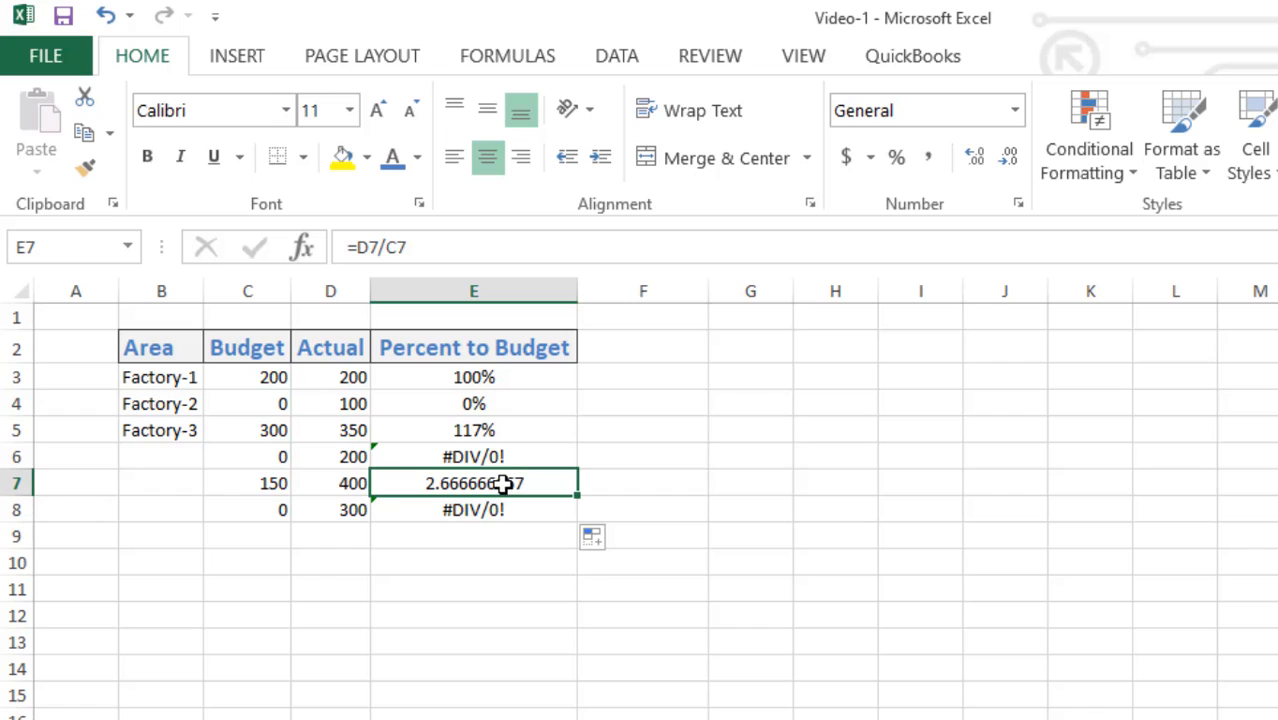
Step: Fill the IF formula from E5 down through E8, replacing the plain divisions, and check the Percent to Budget results
click(522, 436)
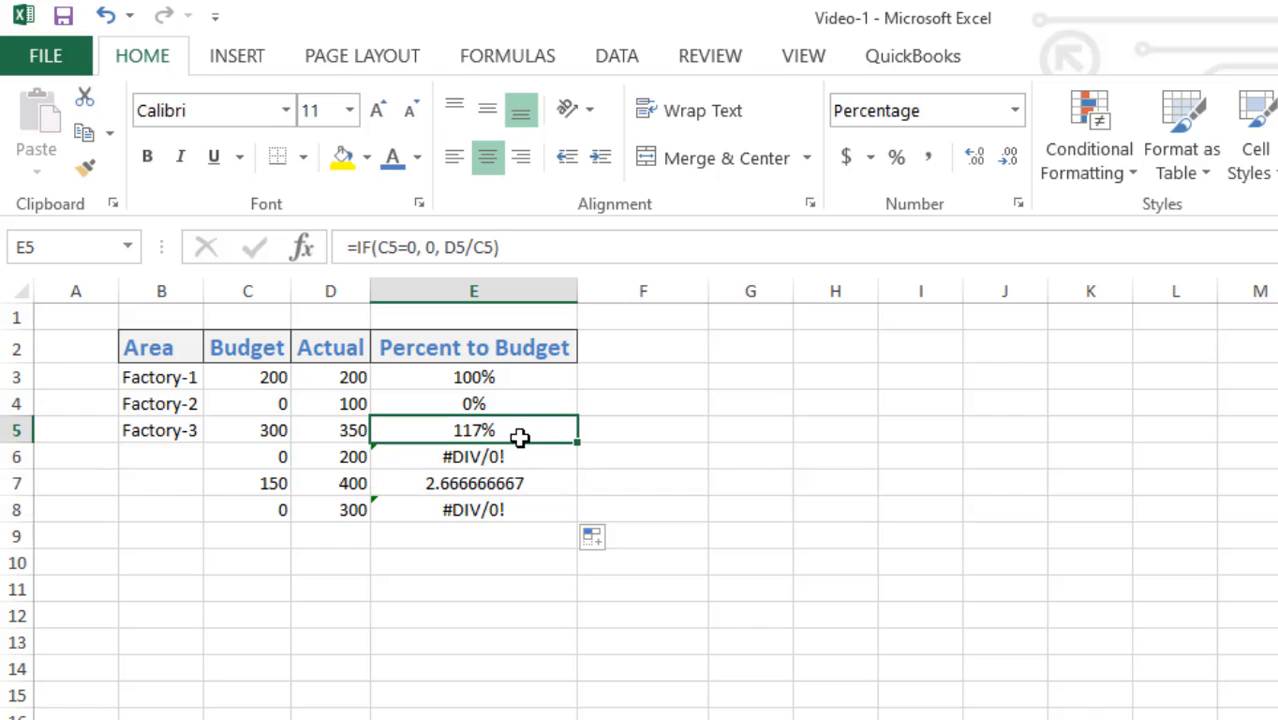
drag(580, 443, 582, 516)
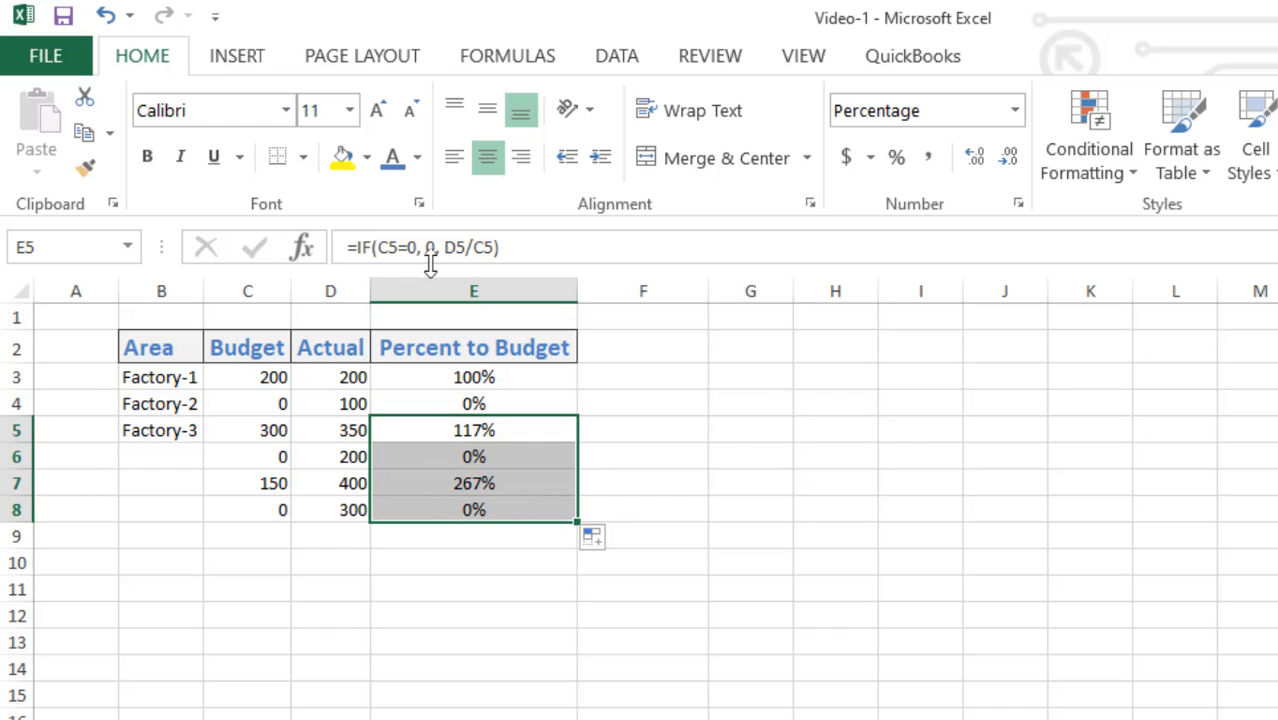
click(484, 478)
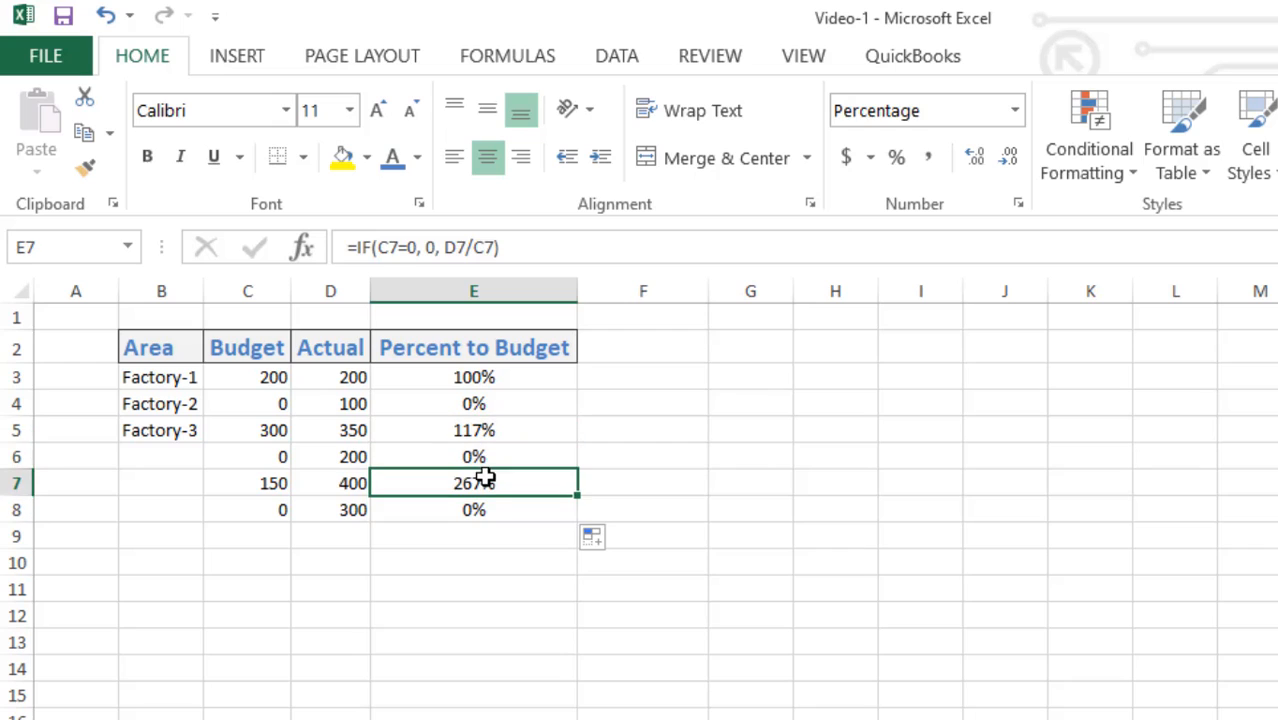
click(488, 506)
click(472, 376)
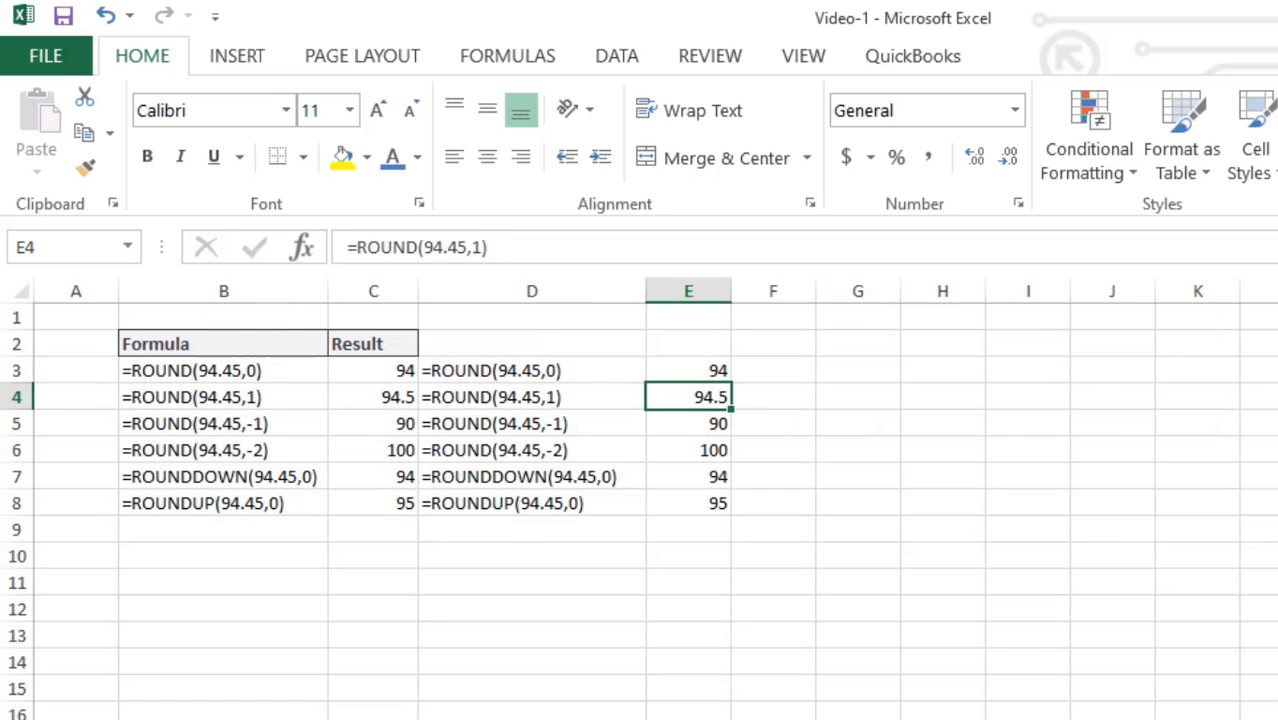
click(702, 565)
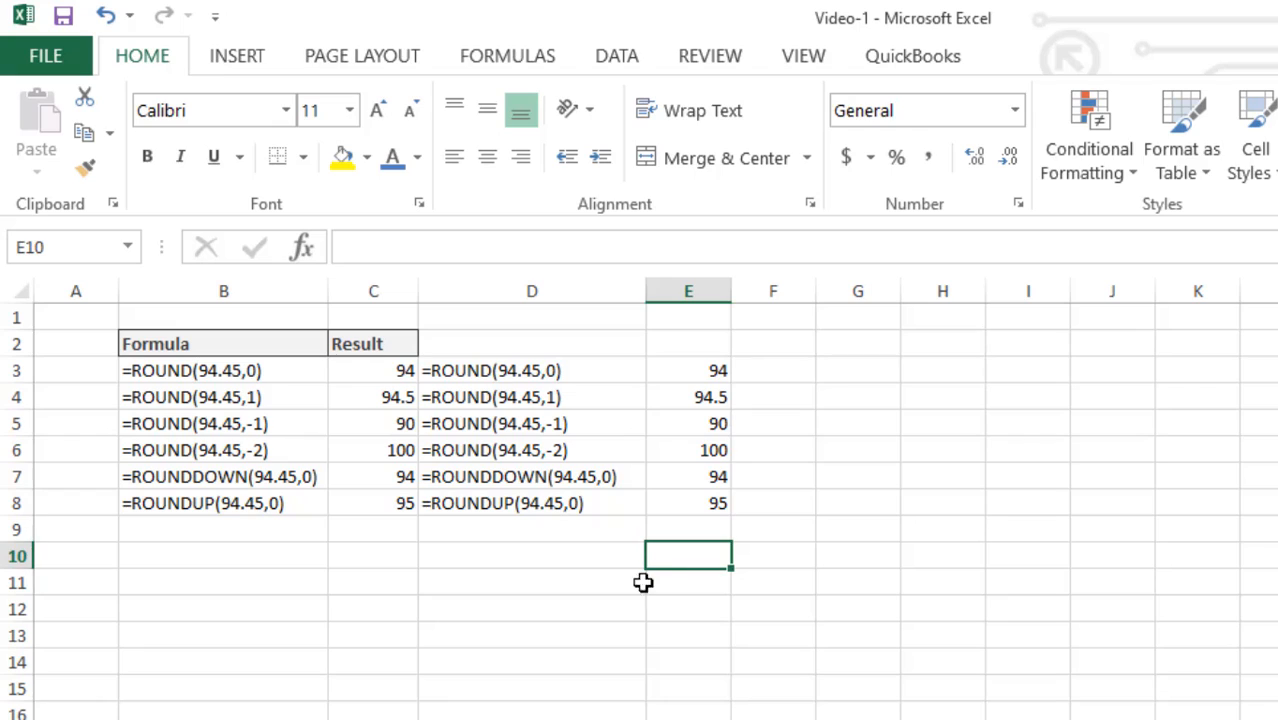
click(502, 571)
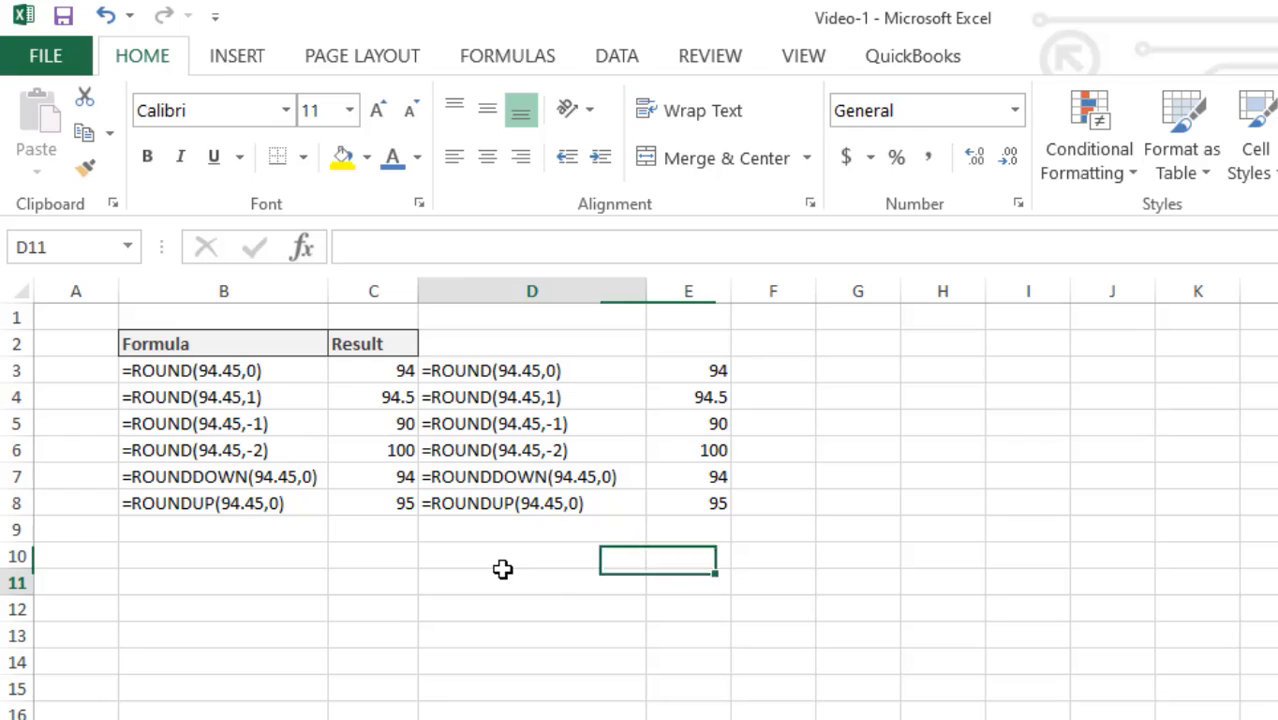
click(262, 609)
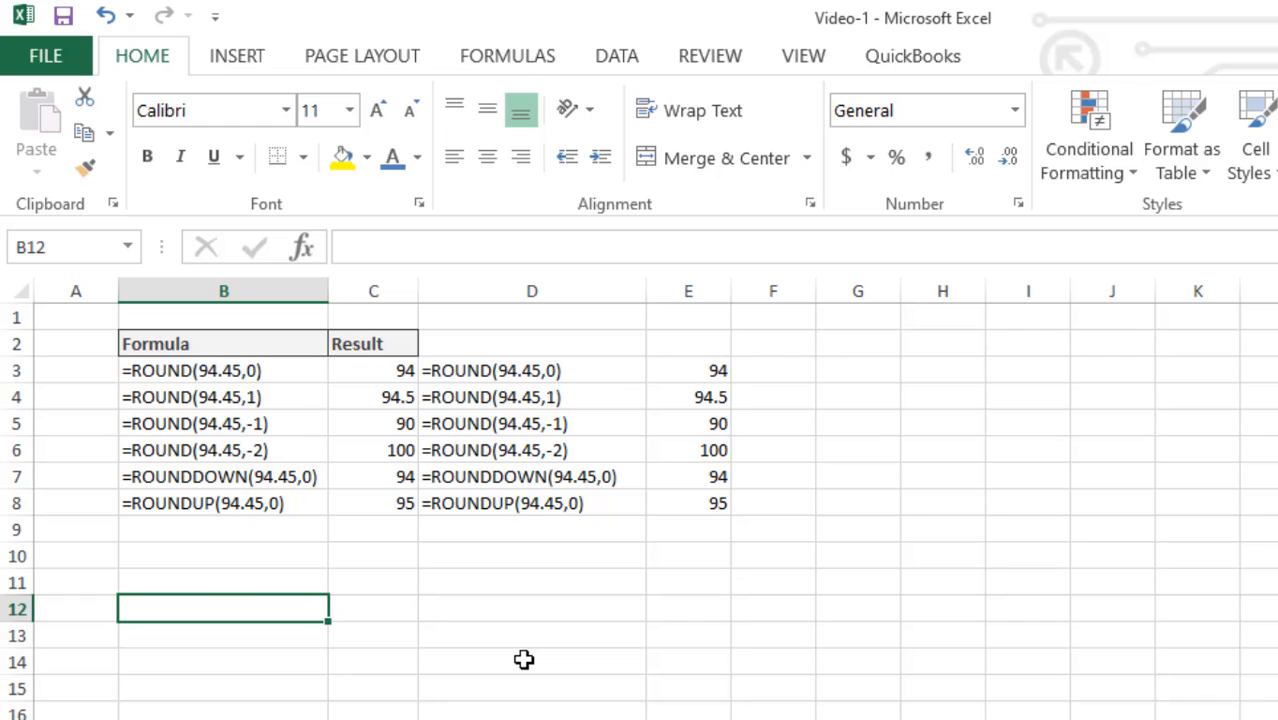
Step: Examine the row 3 example that rounds 94.45 to 0 digits, and inspect the ROUND formula inside cell E3
click(555, 374)
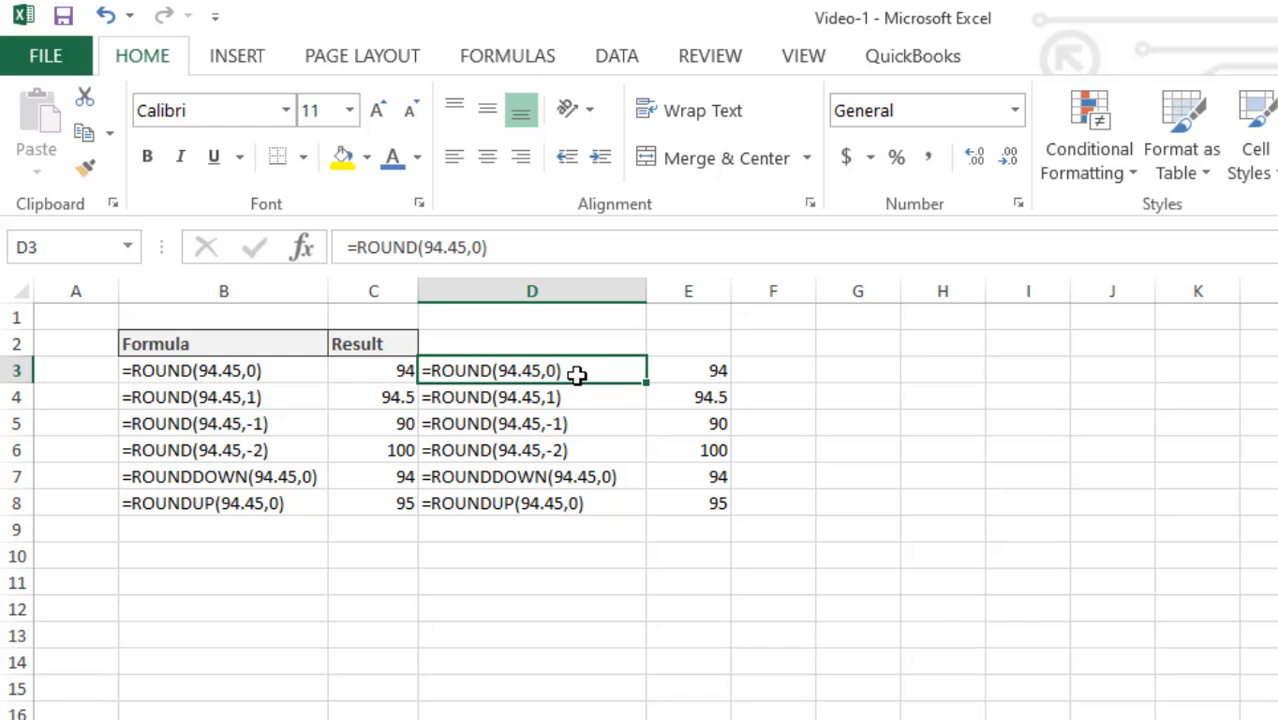
click(370, 380)
click(528, 368)
click(392, 370)
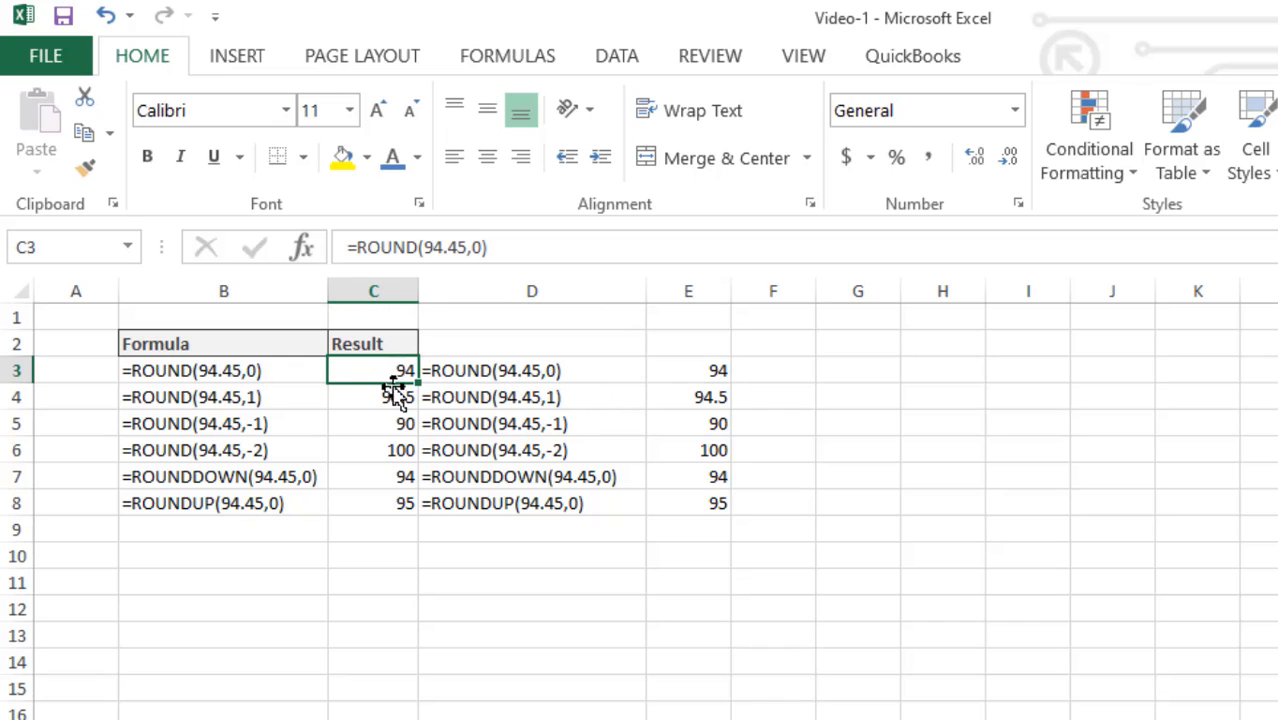
click(524, 377)
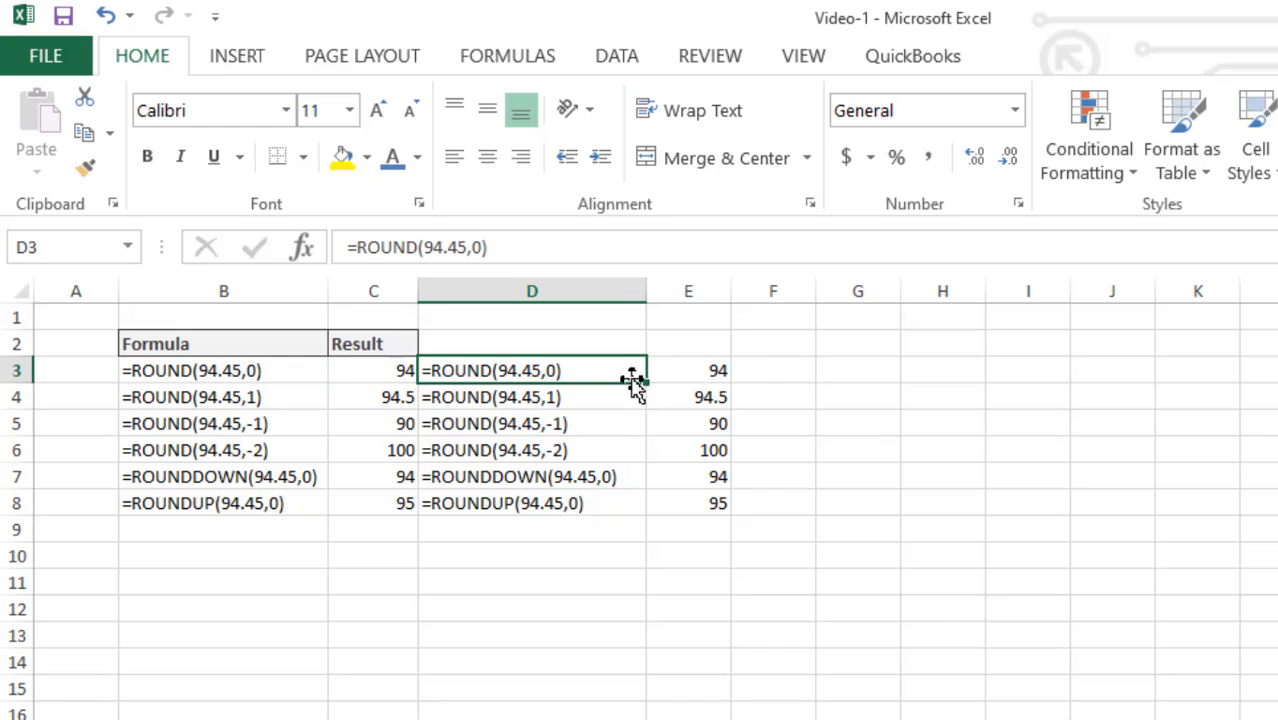
click(719, 371)
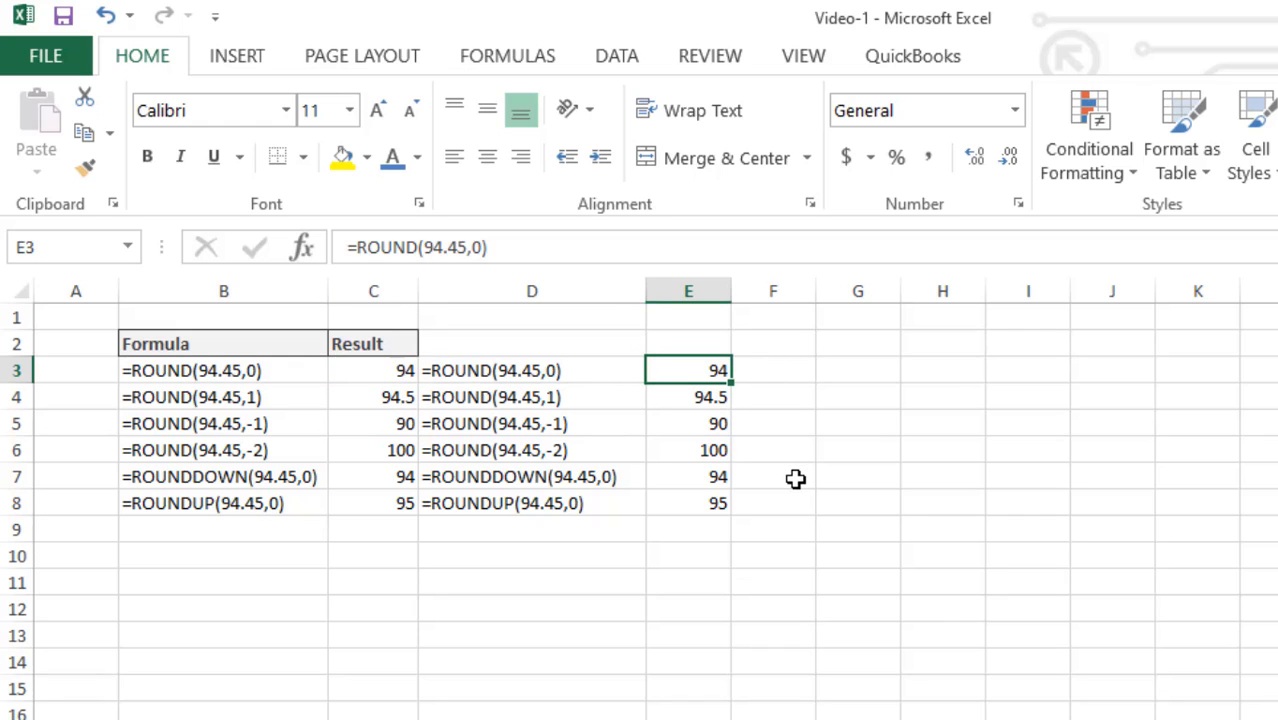
key(F2)
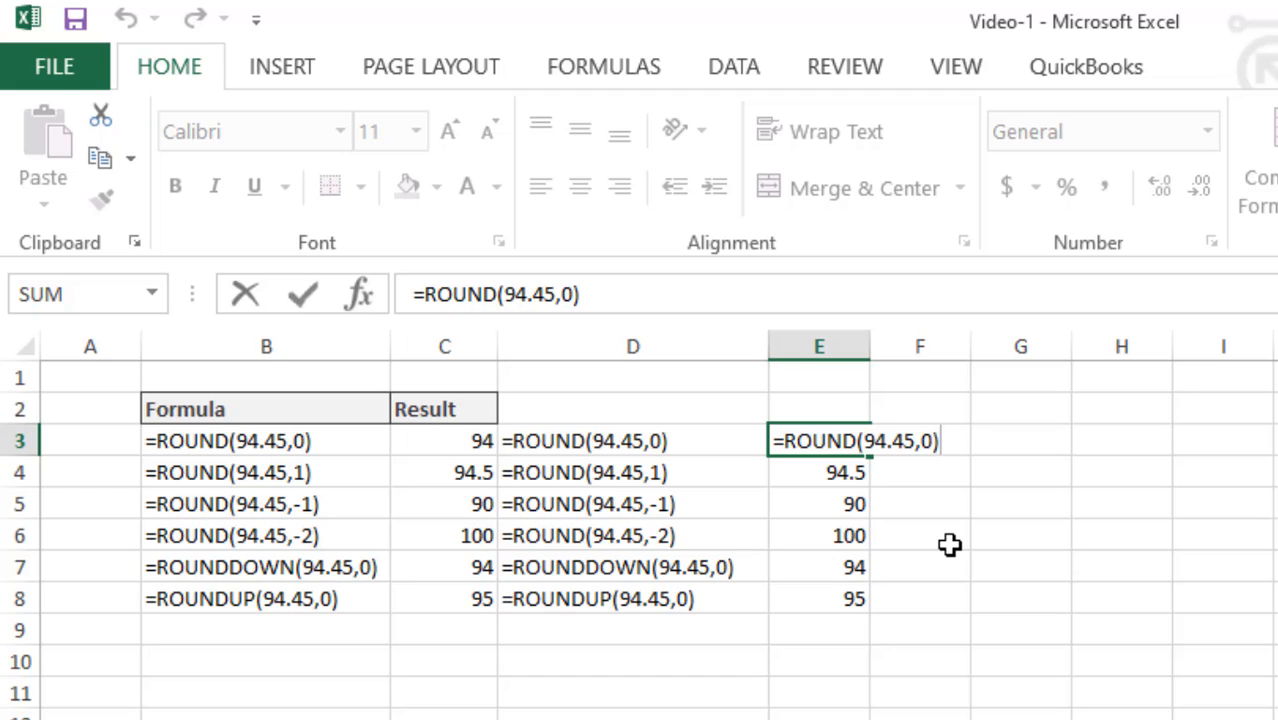
key(Return)
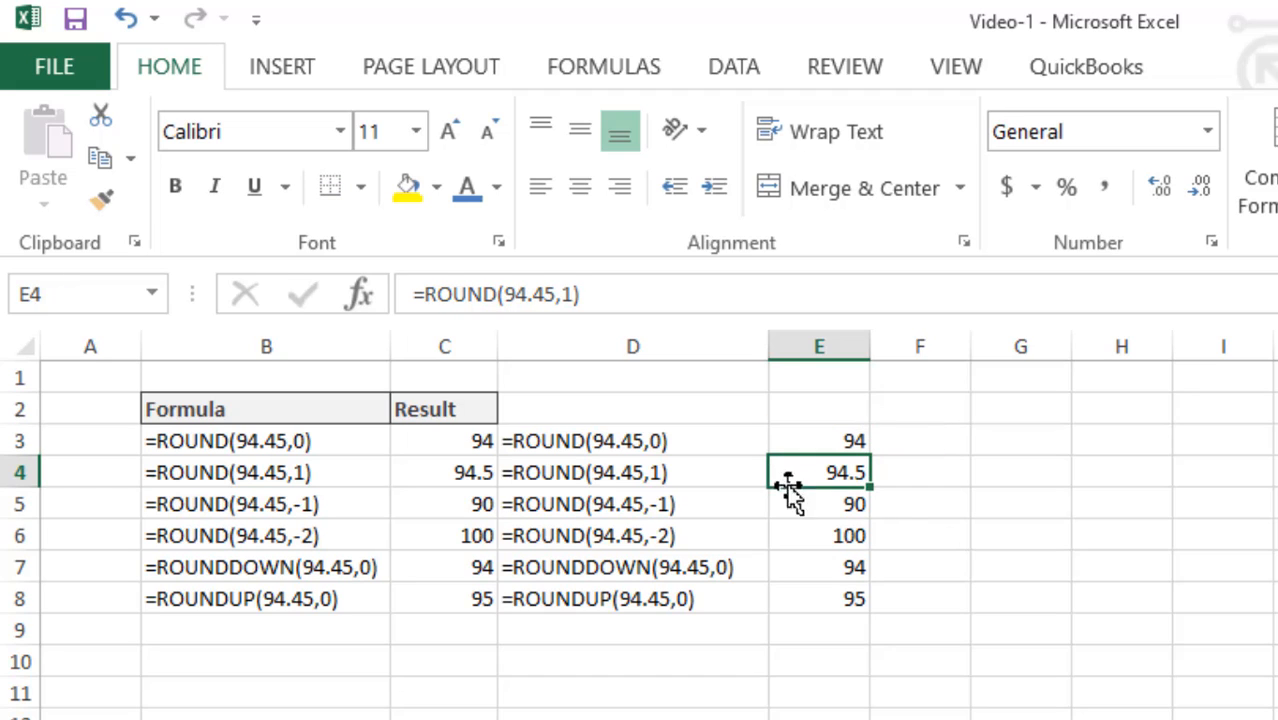
Step: Examine the row 4 example that rounds 94.45 to 1 decimal, and inspect the ROUND formula inside cell E4
click(633, 474)
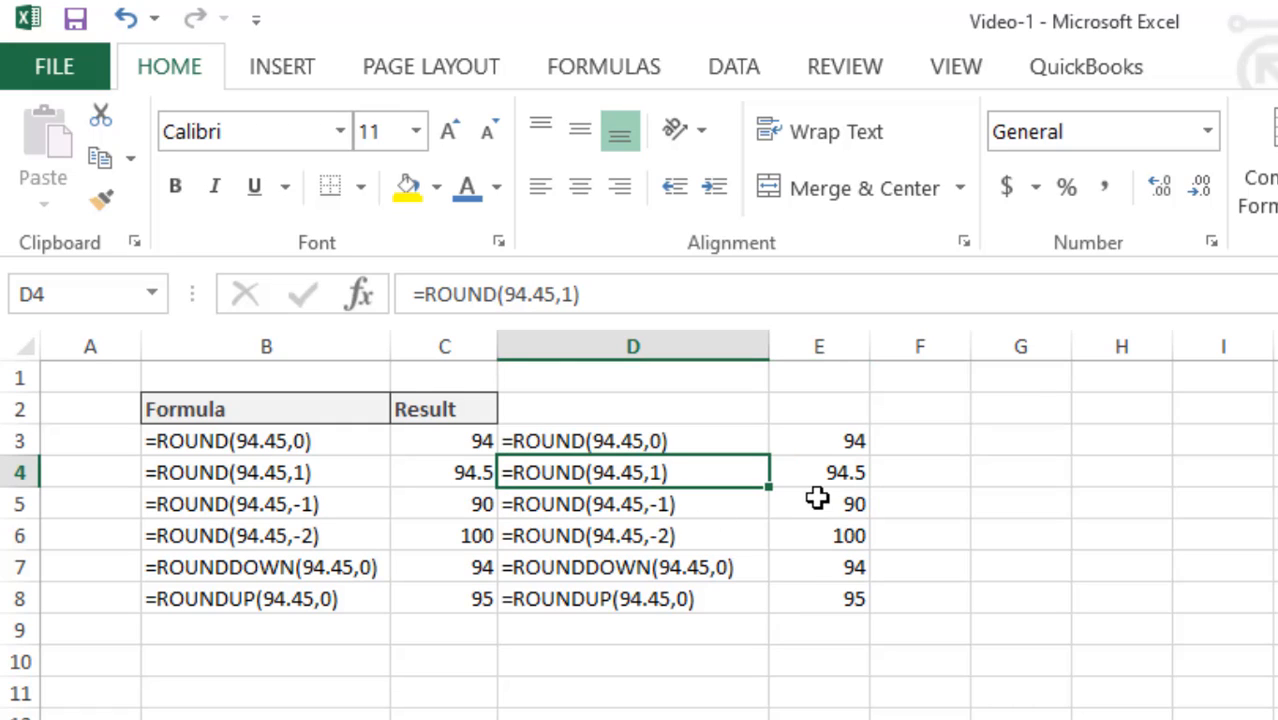
click(833, 476)
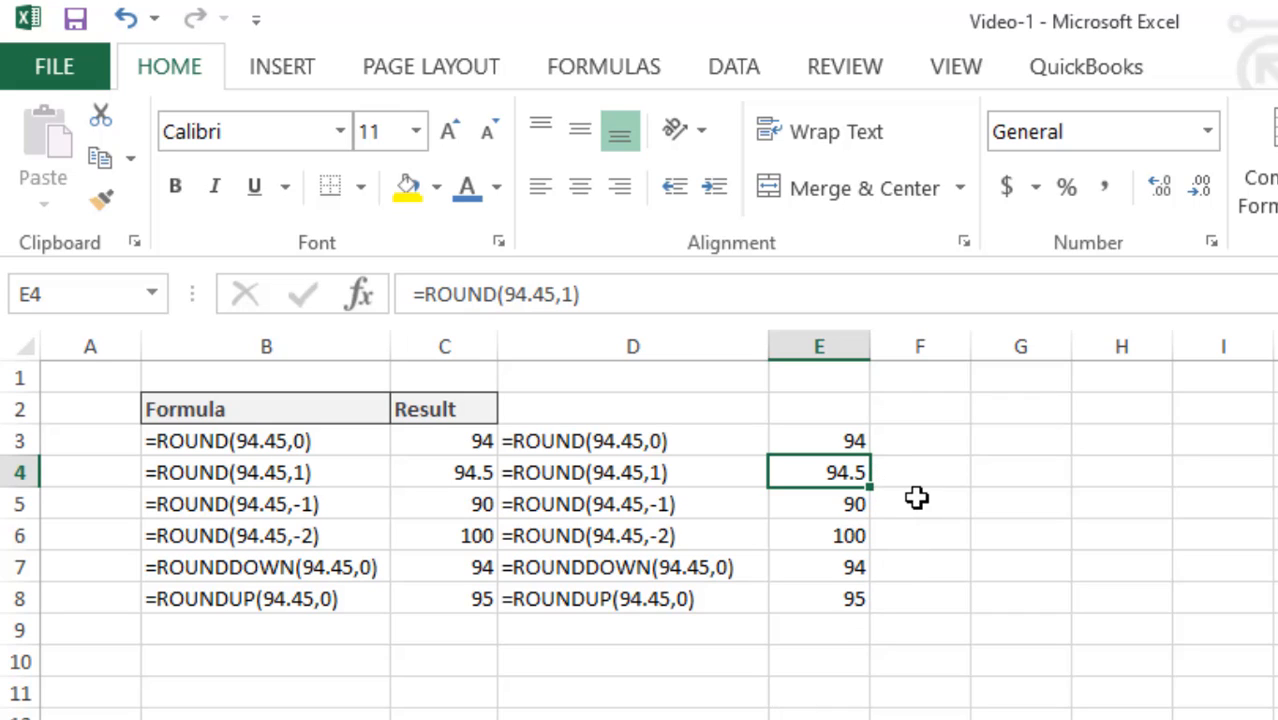
key(F2)
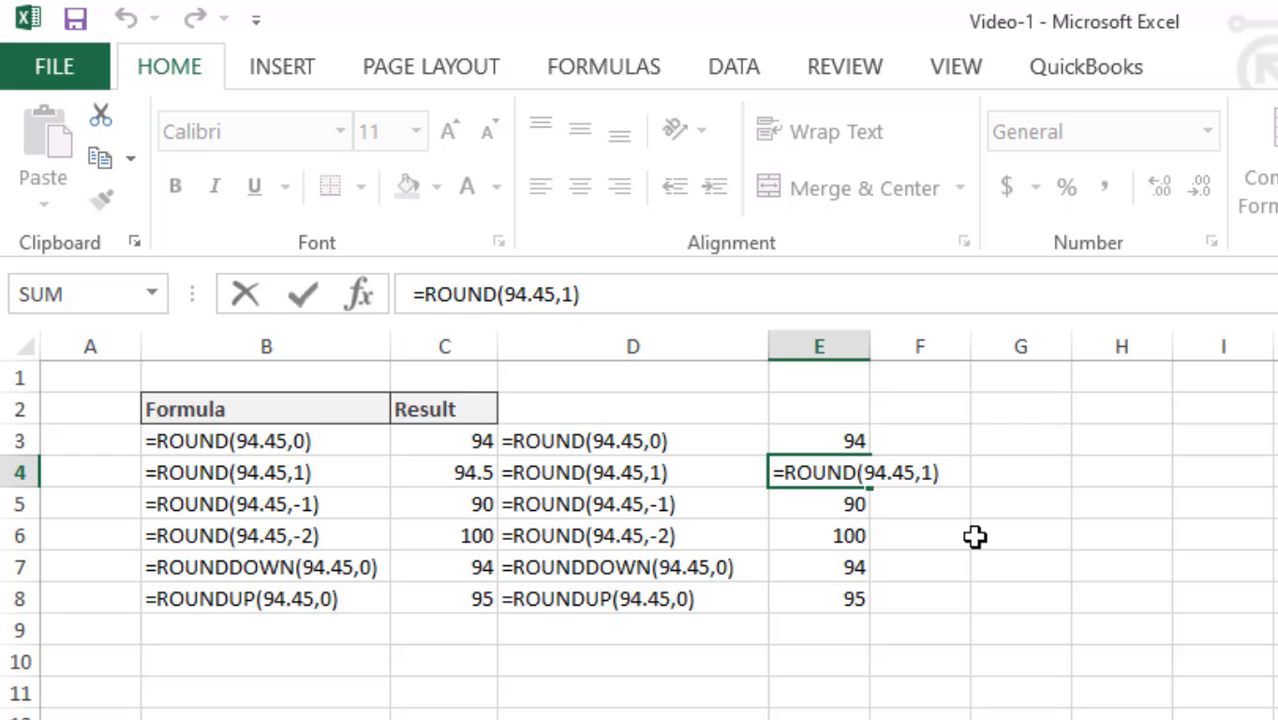
key(Return)
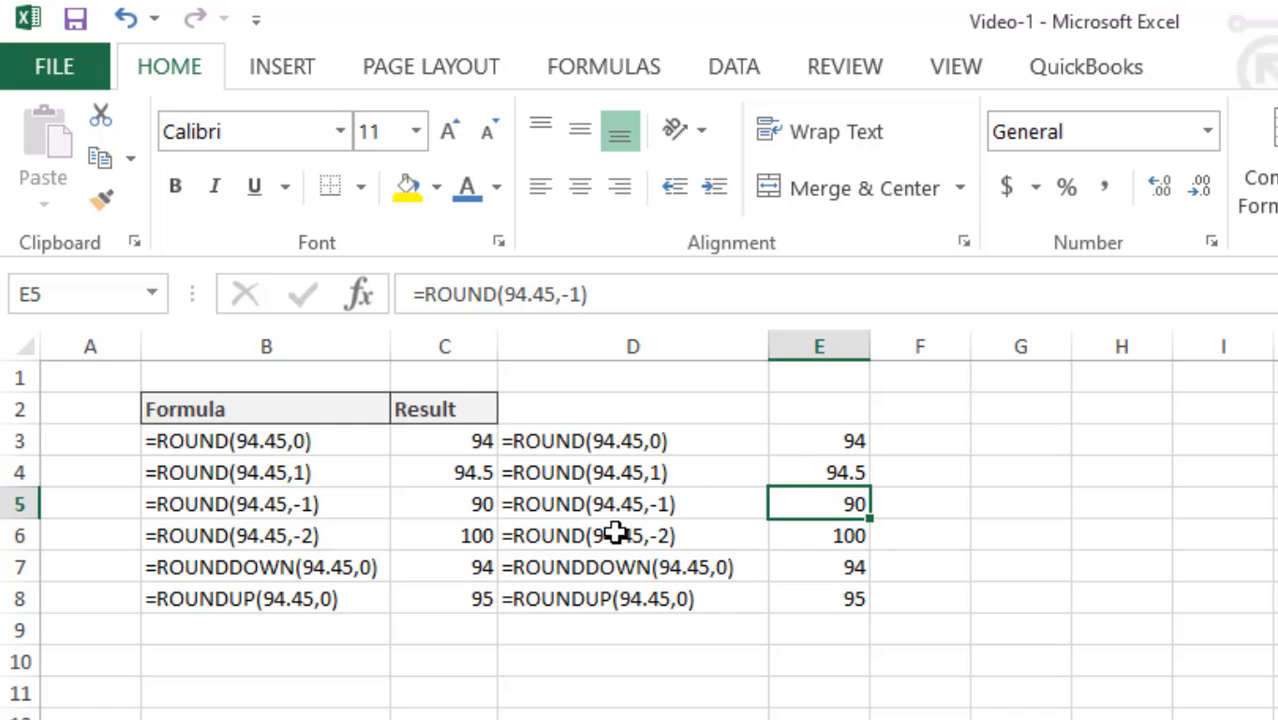
Step: Compare the ROUND formulas with -1 and -2 digits in D5 and D6 against their results in column E
click(613, 506)
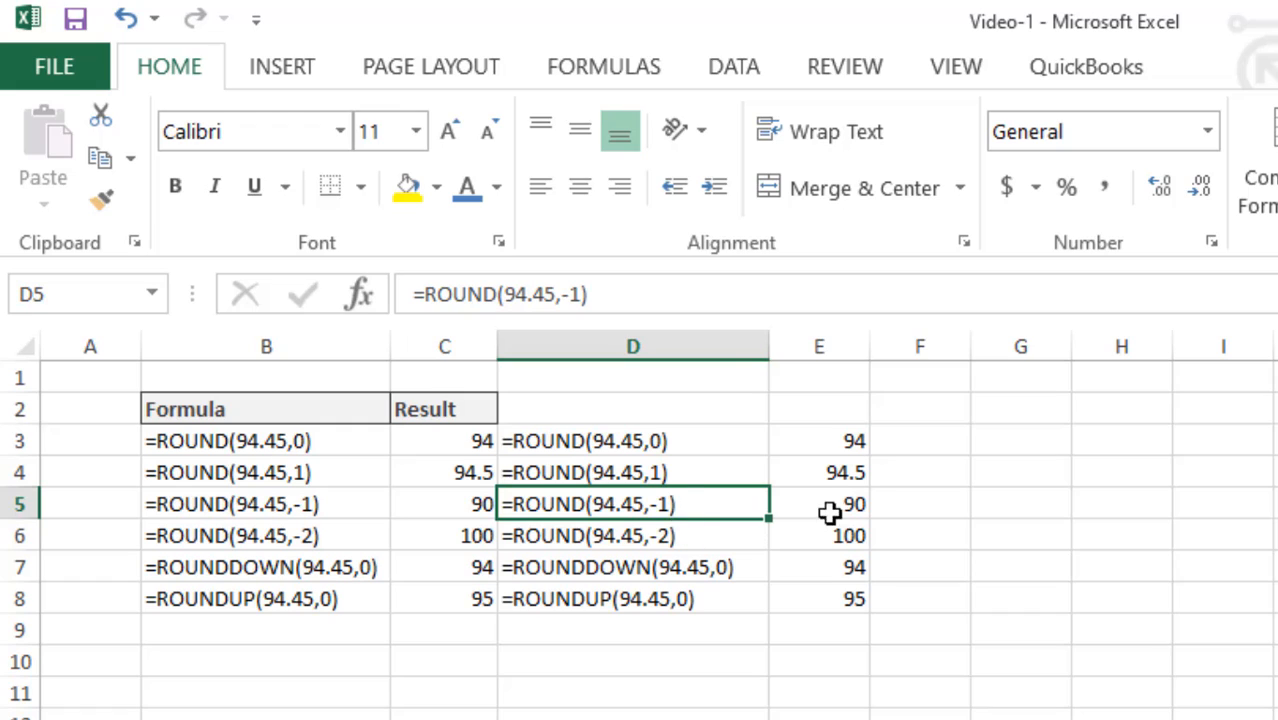
click(831, 507)
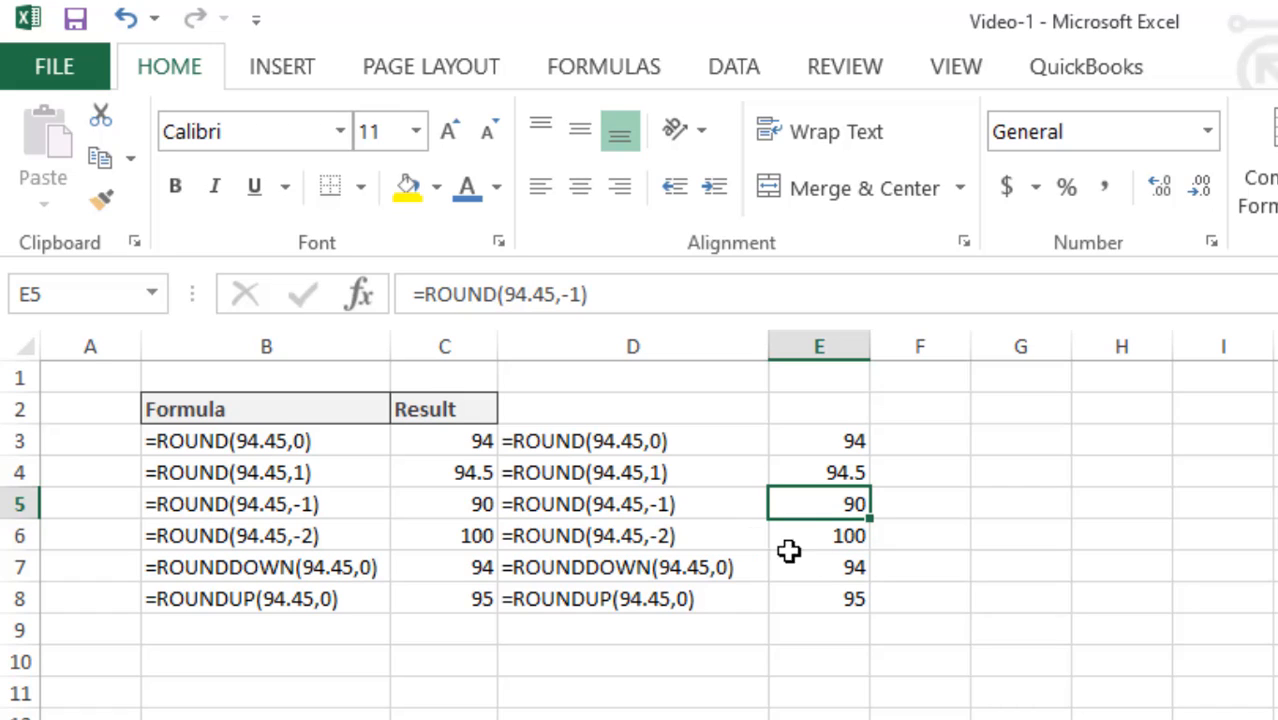
click(665, 539)
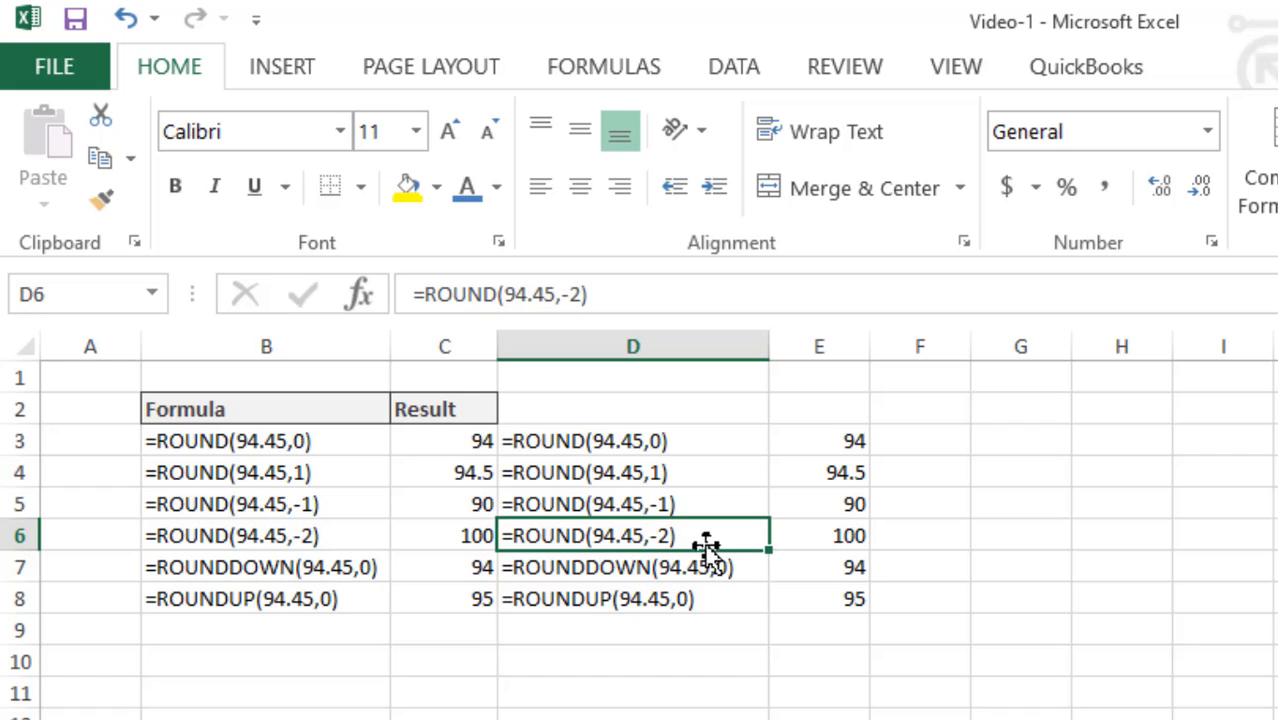
click(814, 541)
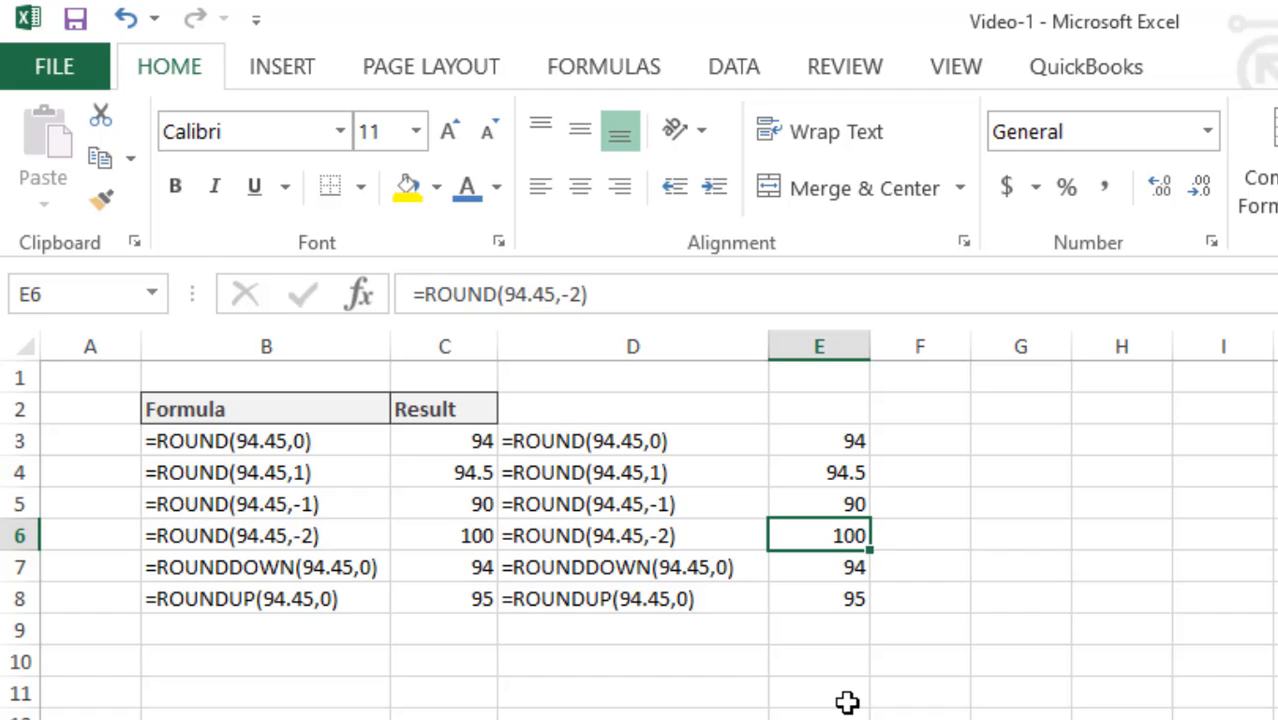
Step: Re-enter the text =ROUNDDOWN(94.45,0) in D7 as a live formula, and check the ROUNDUP formula in D8
click(695, 568)
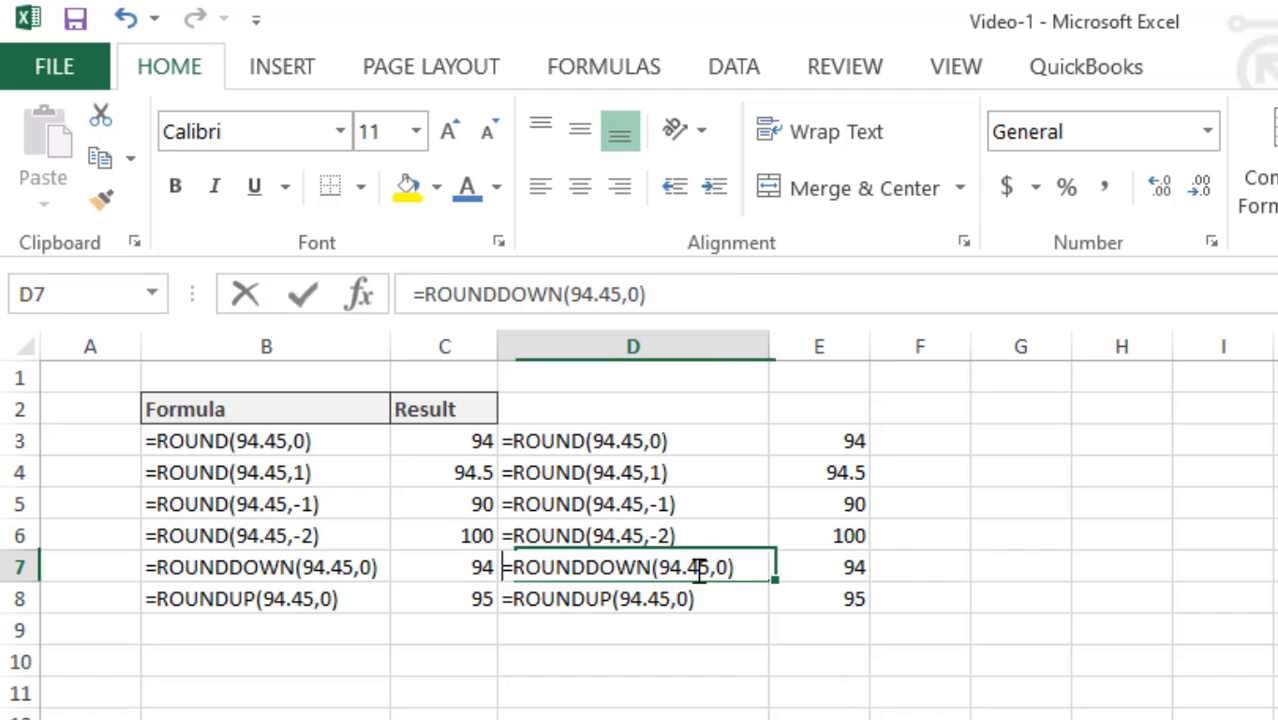
double_click(695, 568)
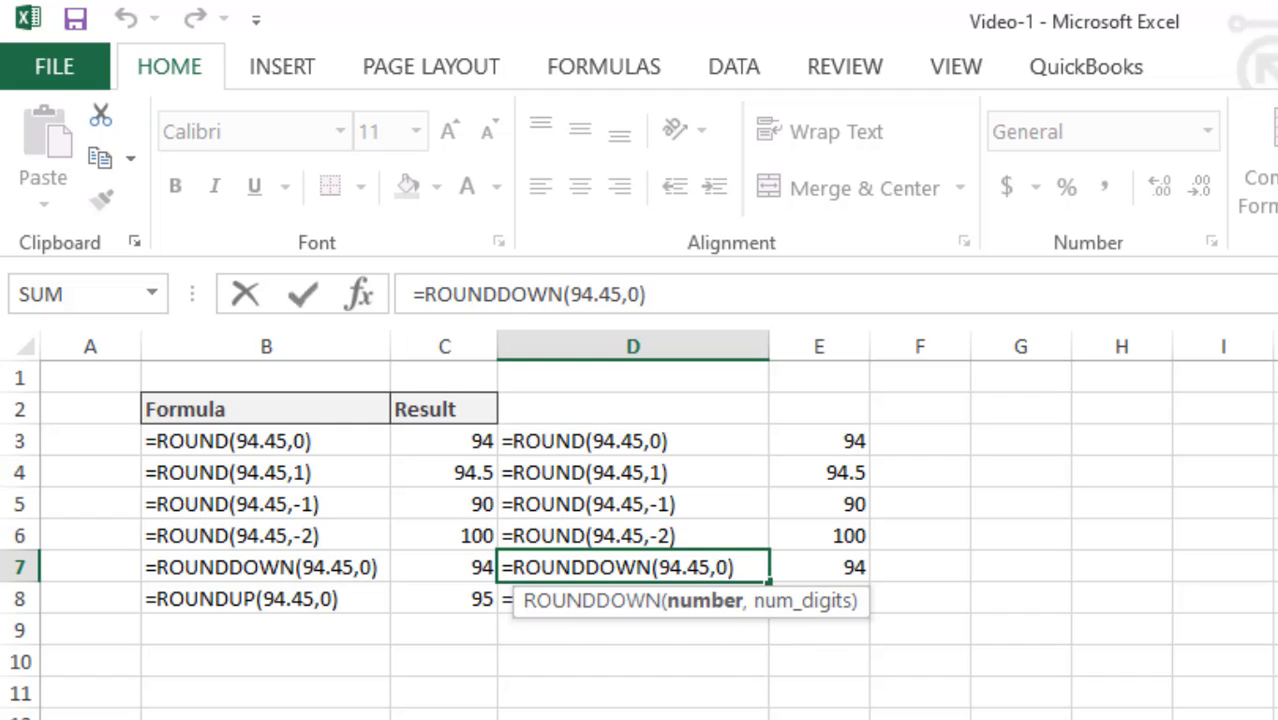
click(855, 567)
click(697, 597)
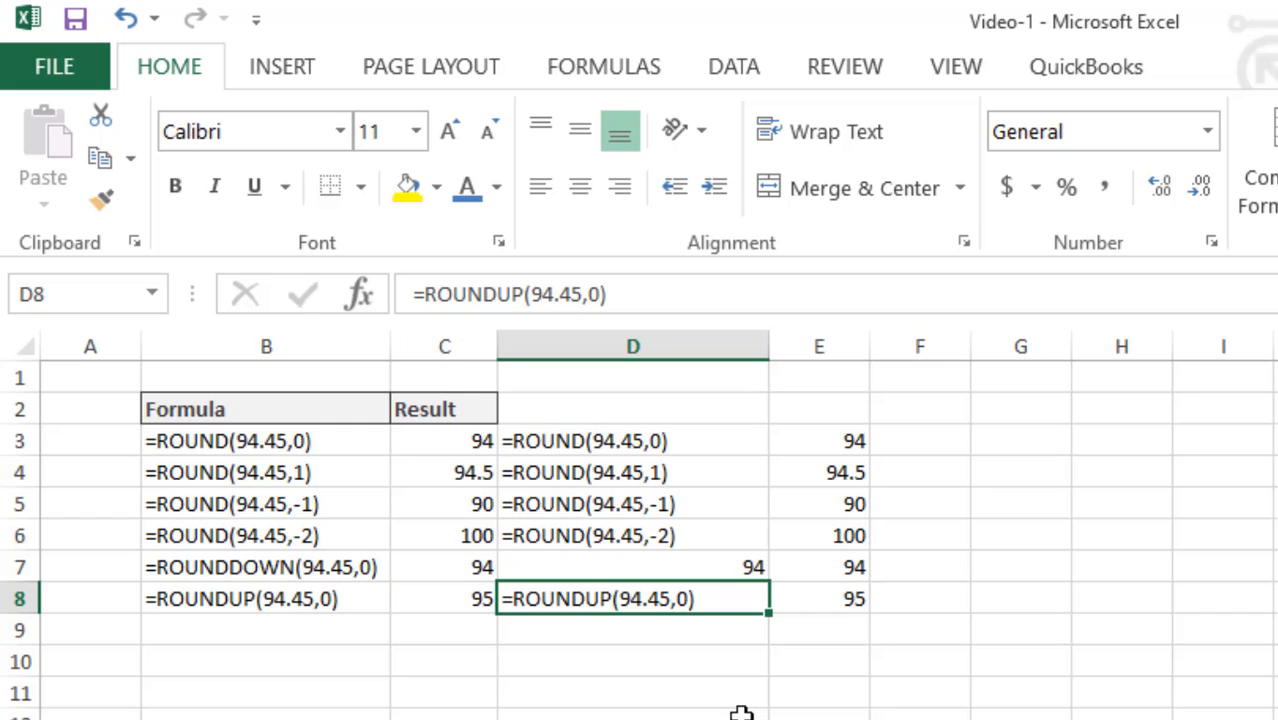
Step: Check the ROUNDUP formula in E8, then undo the live-formula entry in D7 to restore the ROUNDDOWN text
click(847, 600)
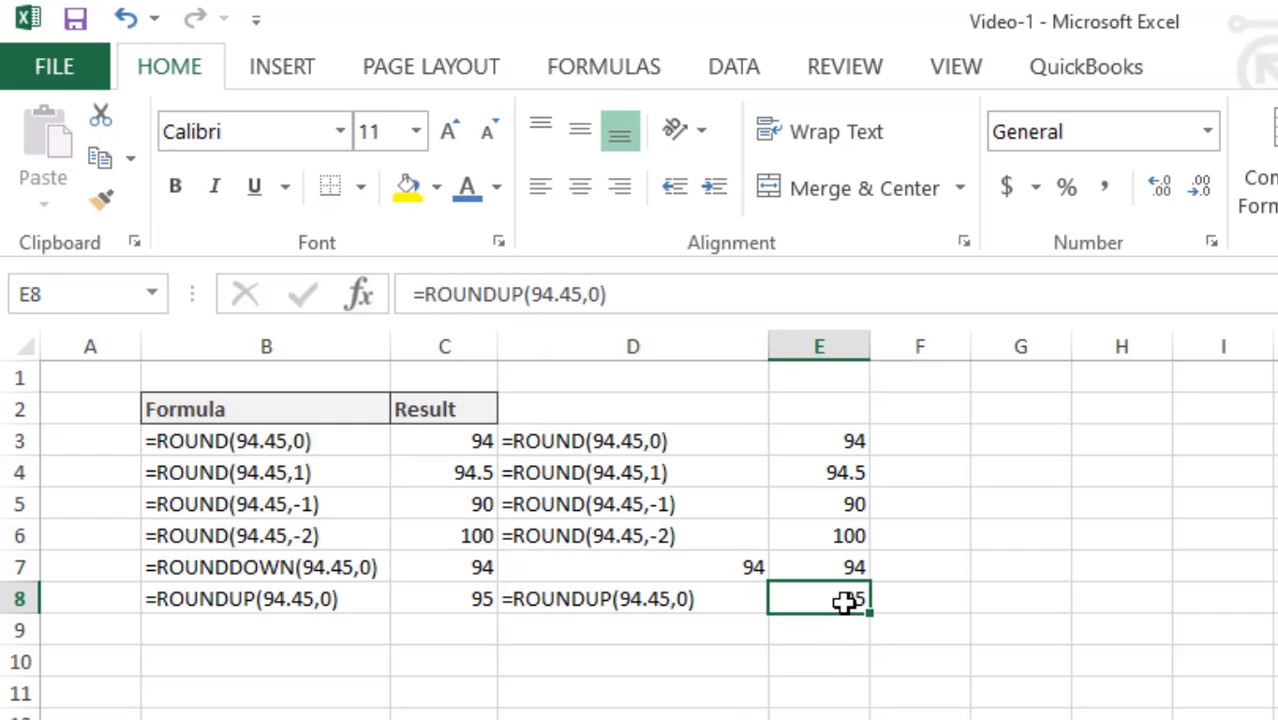
click(745, 566)
double_click(745, 565)
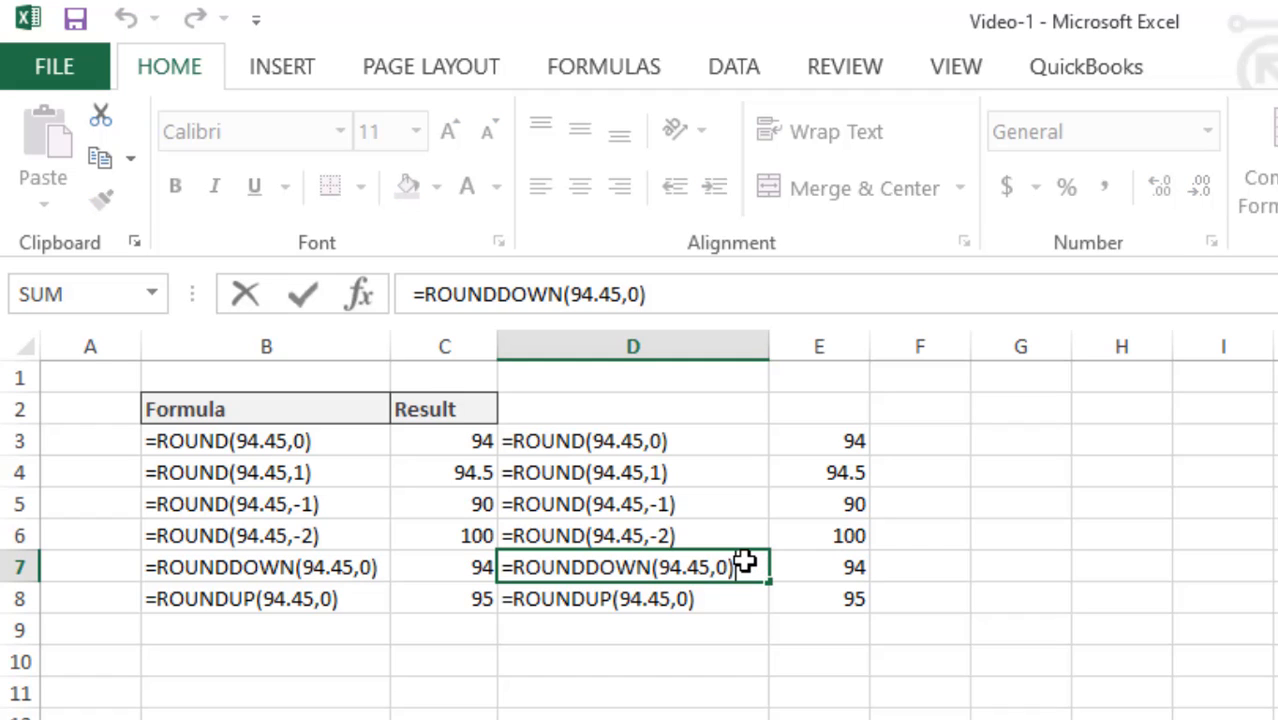
click(790, 666)
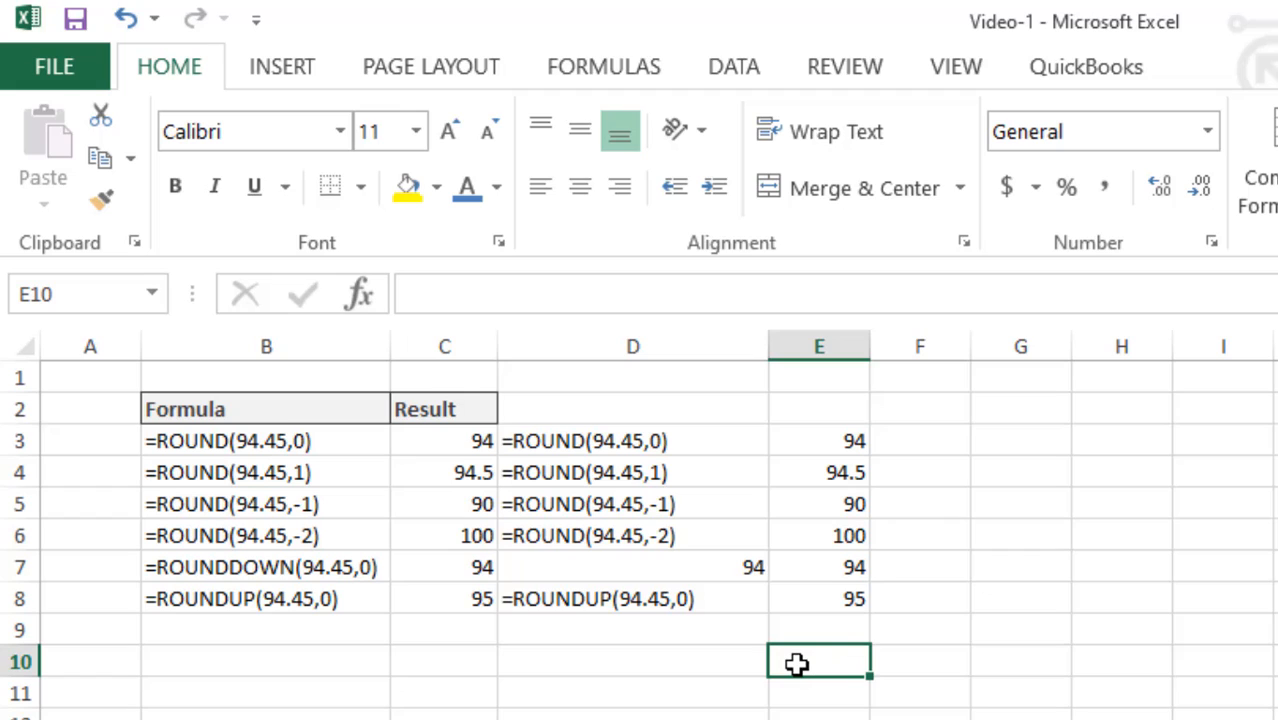
key(ctrl+z)
click(858, 663)
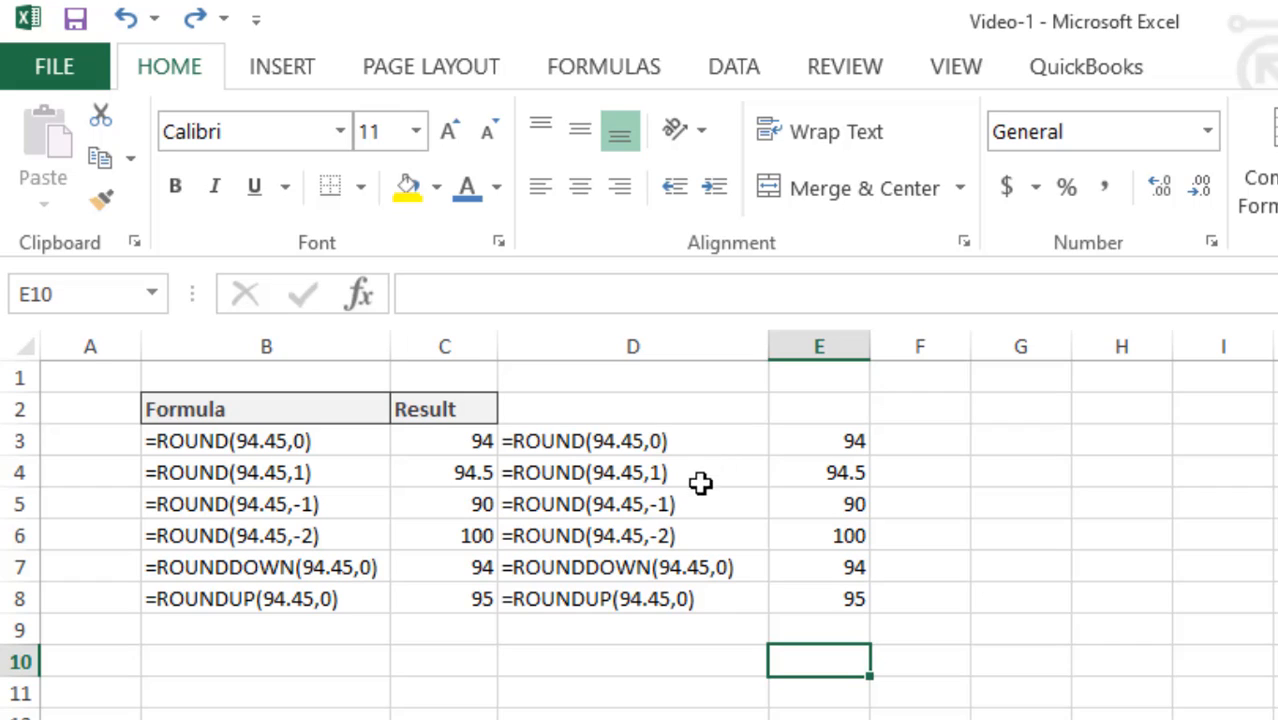
Step: Review the ROUND, ROUNDDOWN and ROUNDUP formulas behind the results in cells E5 to E8
click(831, 507)
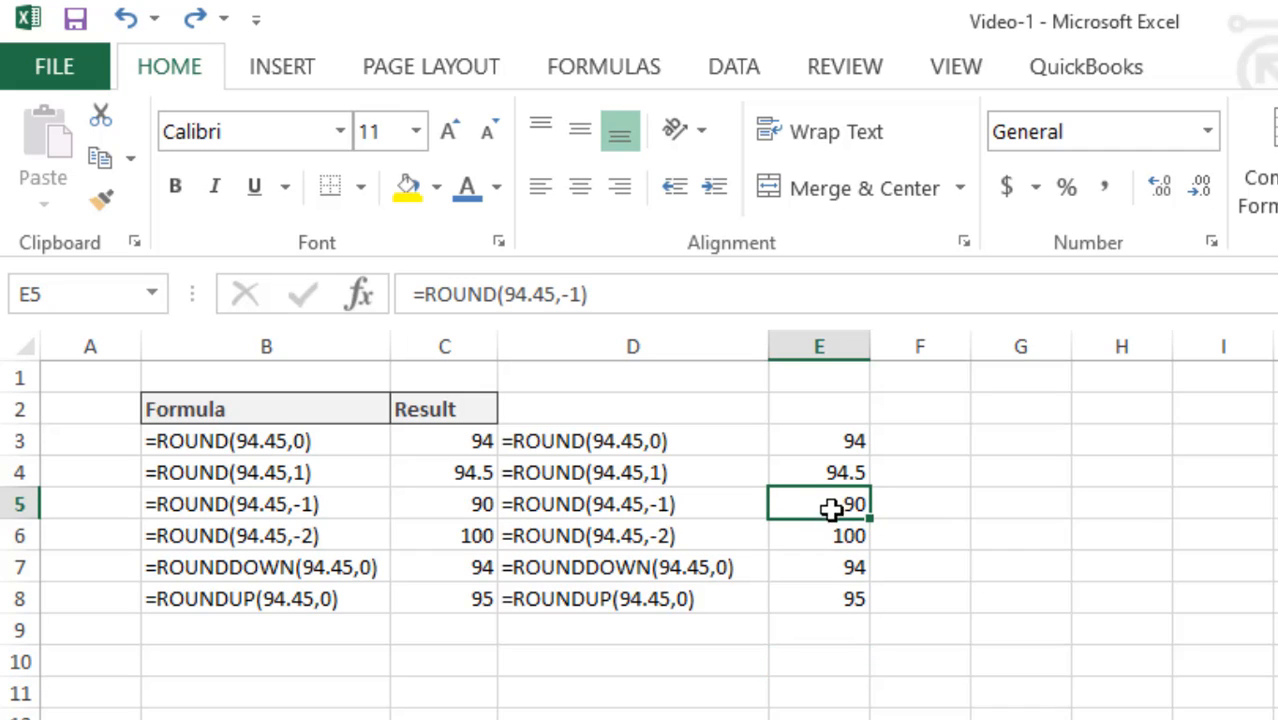
click(831, 536)
click(835, 567)
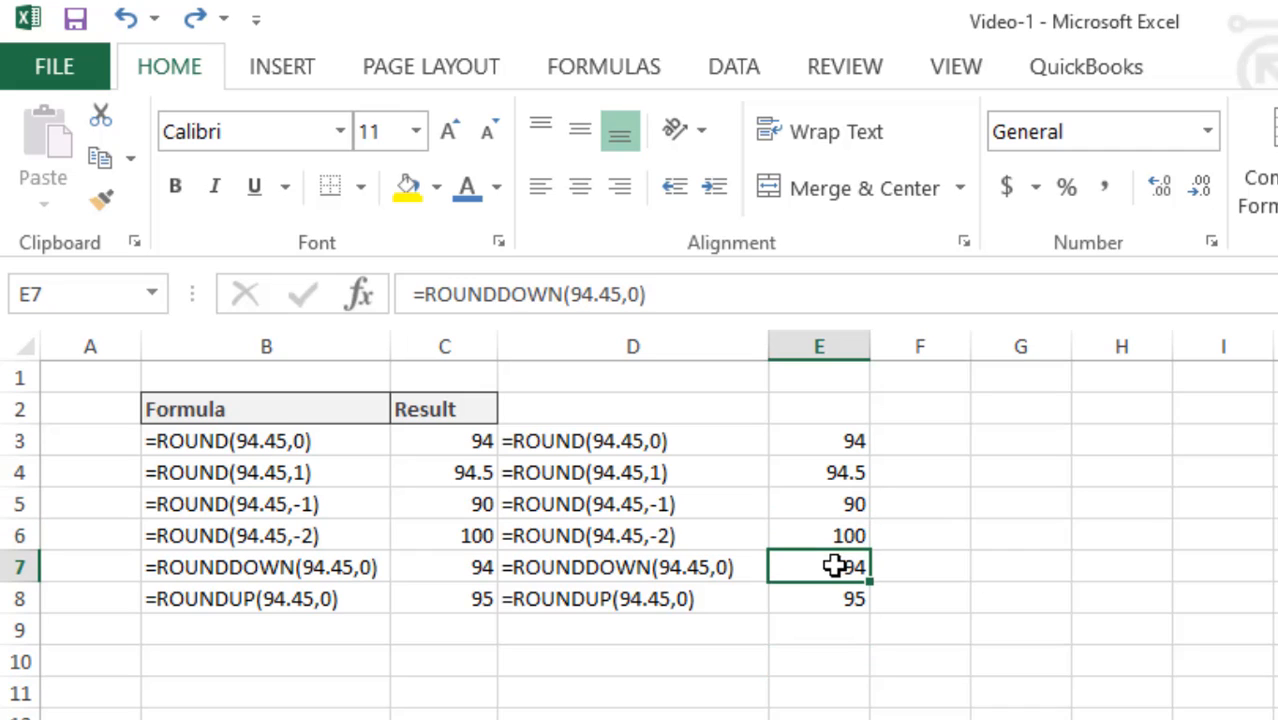
click(836, 599)
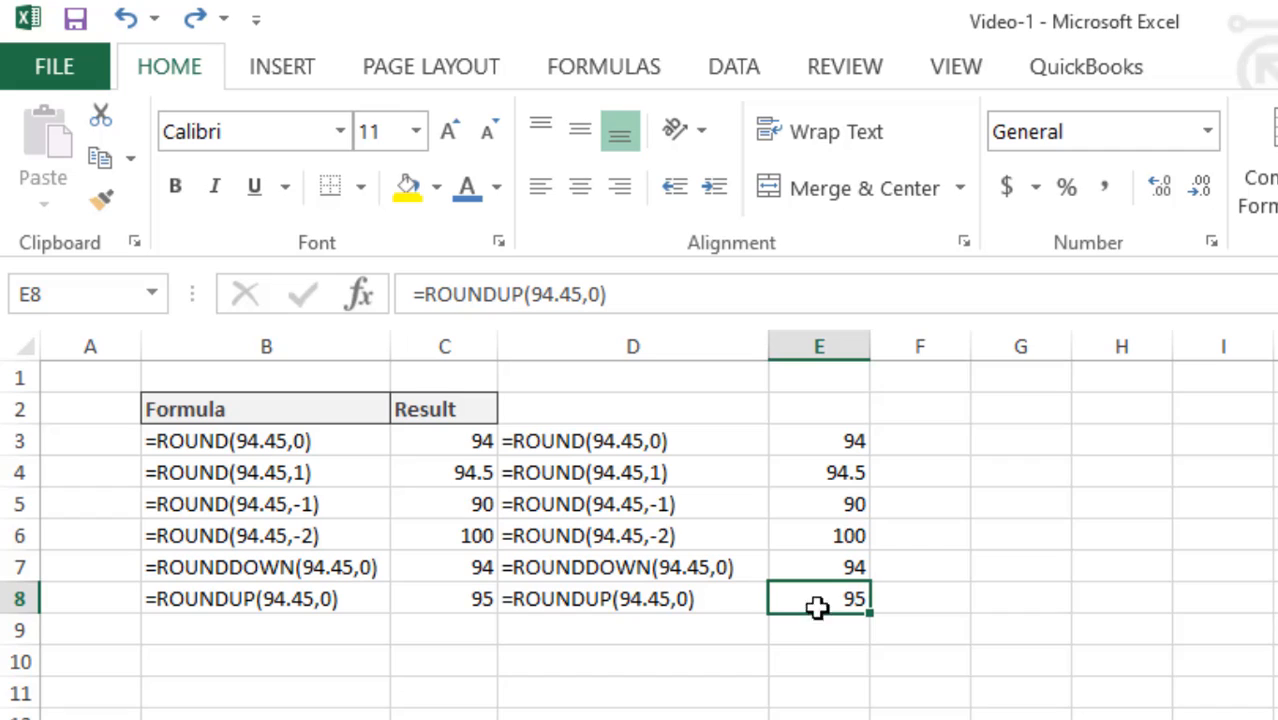
click(668, 682)
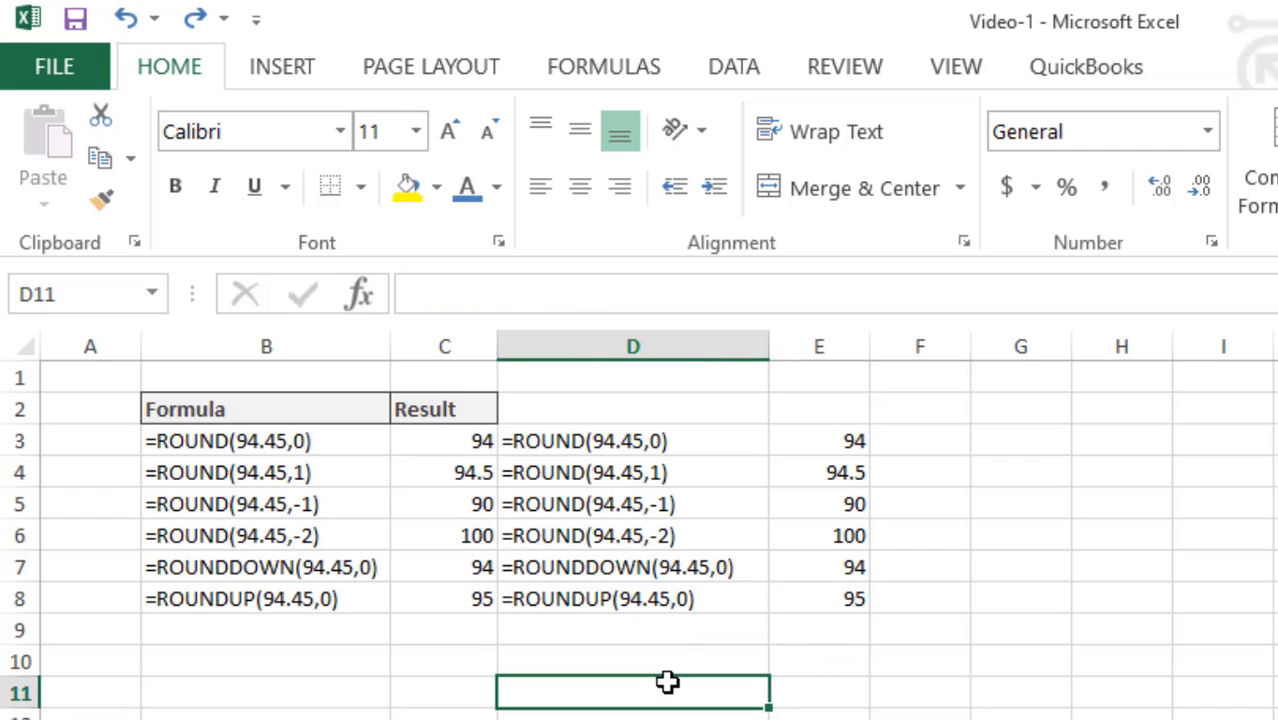
click(806, 640)
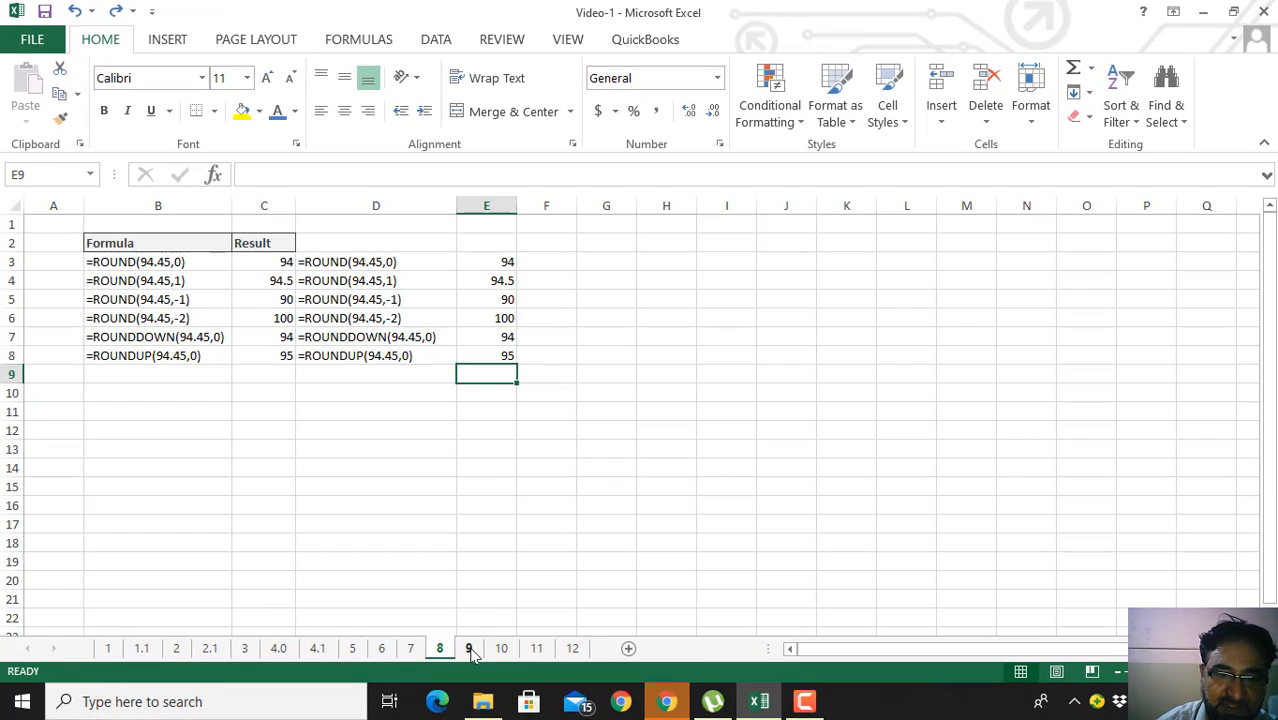
Step: Open sheet 9 and compare the dollar amount in B3 with the CEILING formula in C3 that rounds up to the nearest penny
click(469, 648)
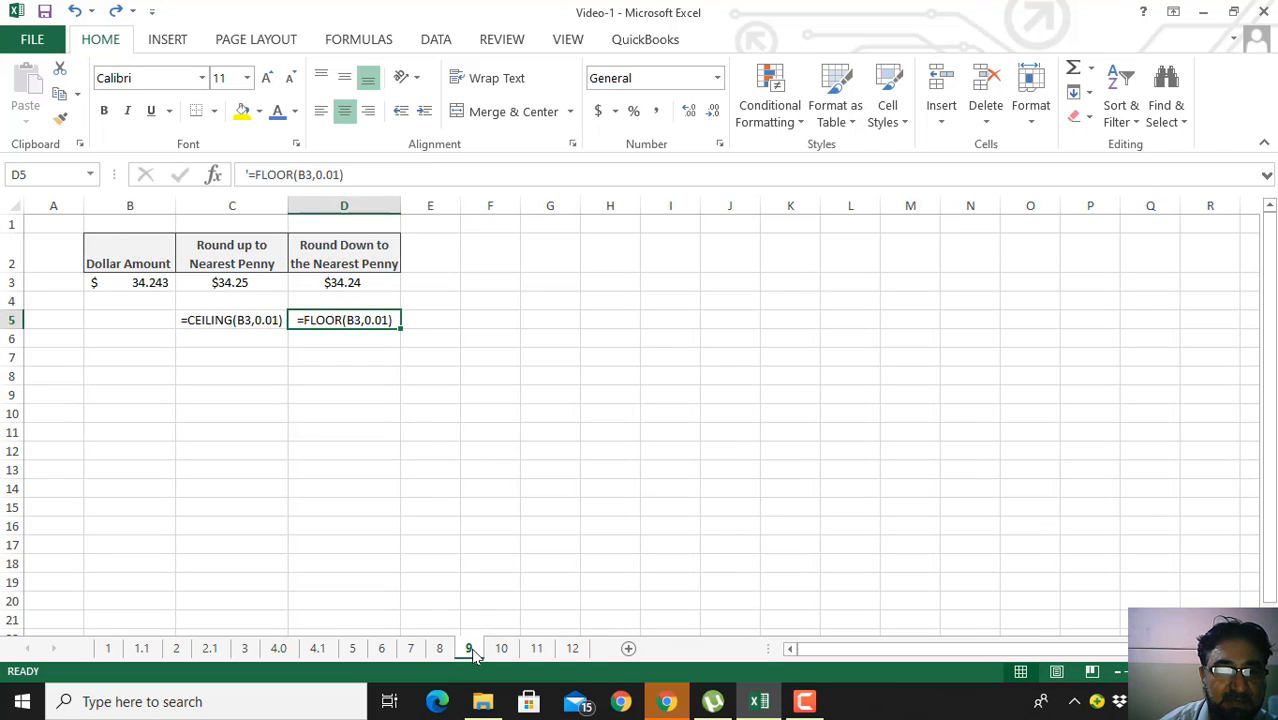
click(152, 264)
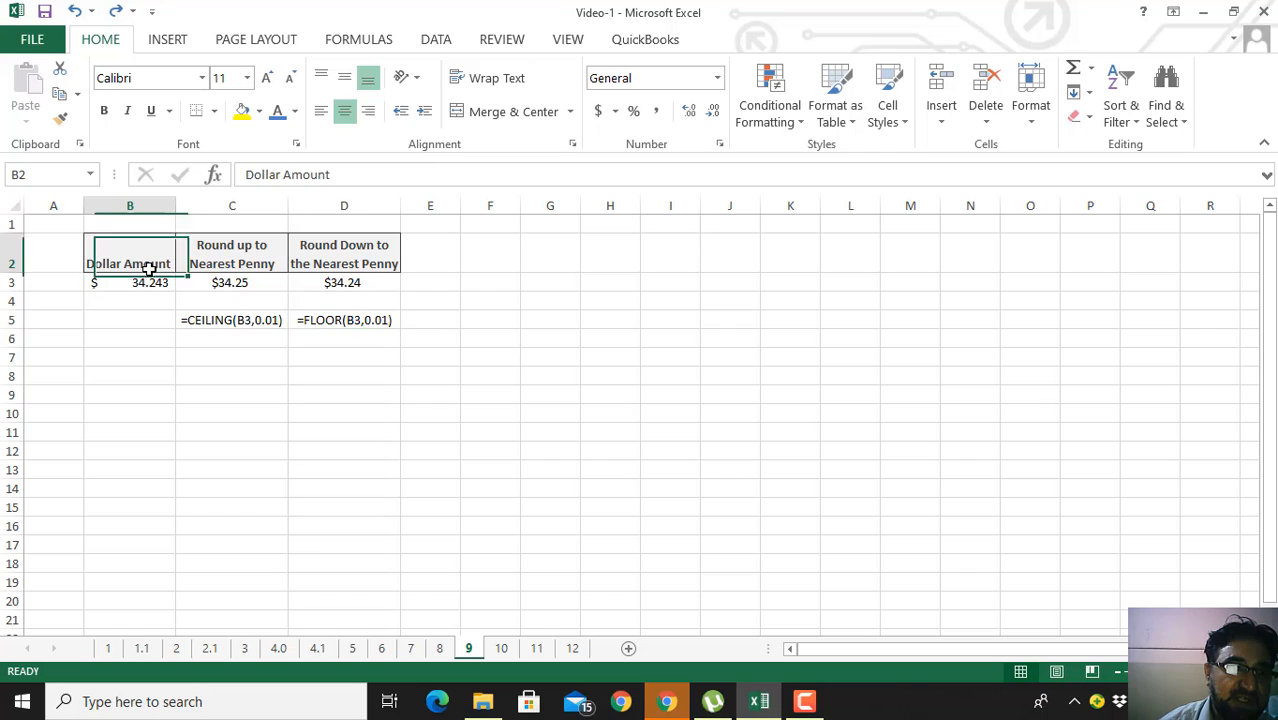
click(148, 284)
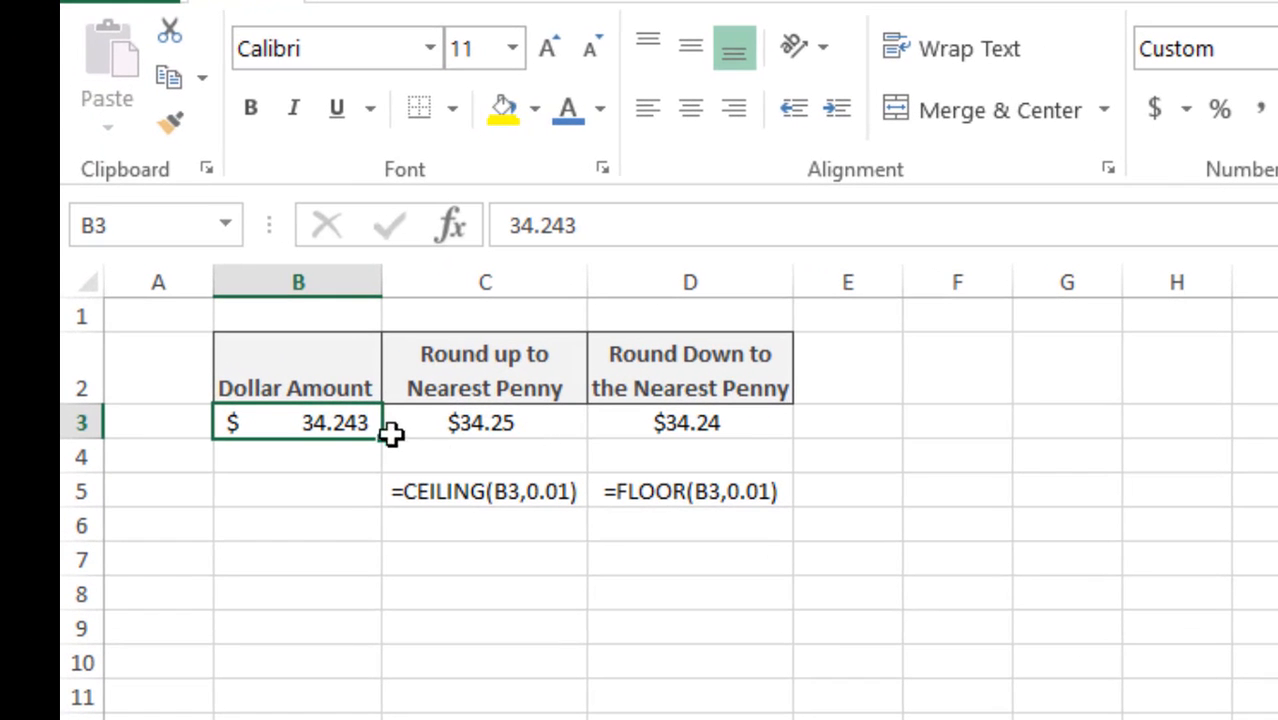
click(525, 421)
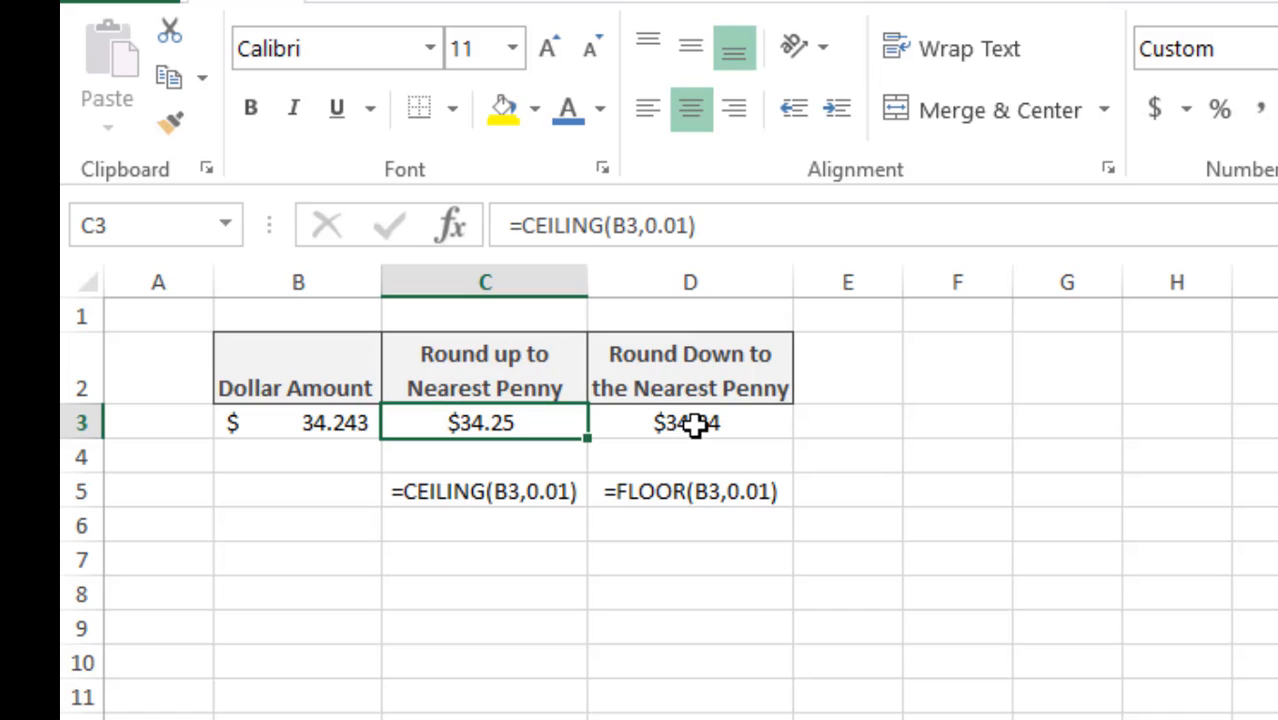
click(535, 371)
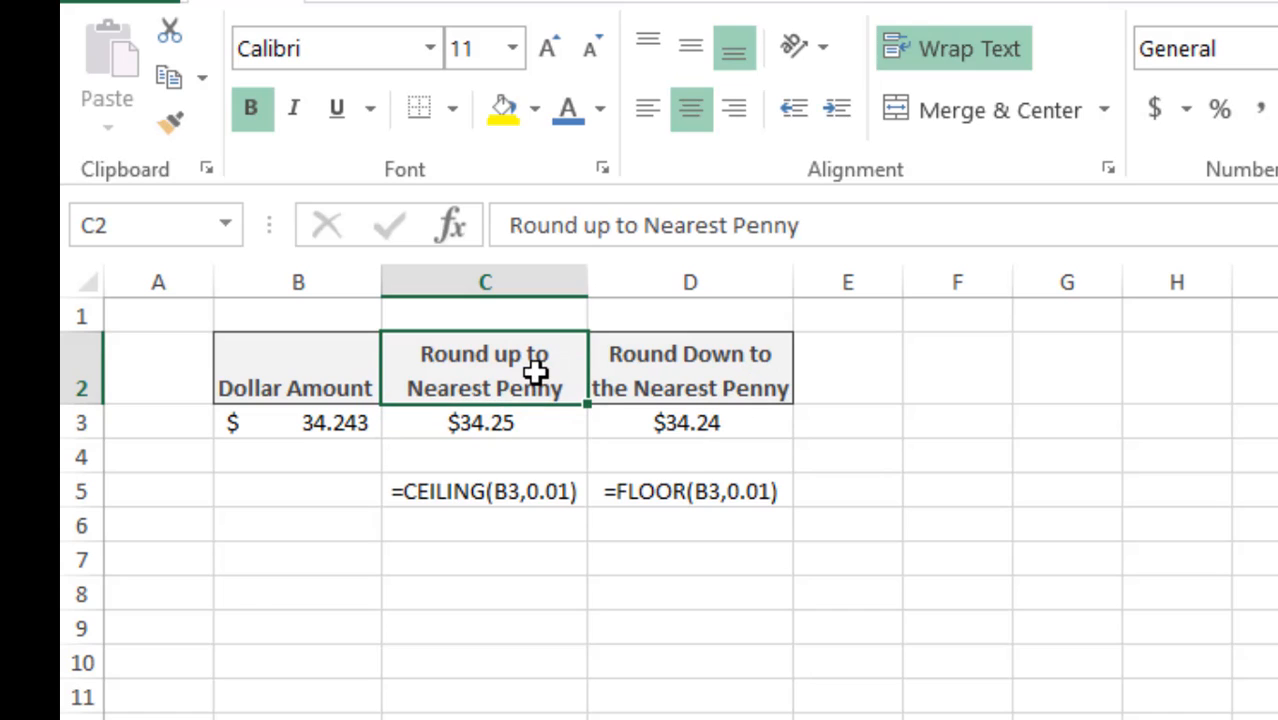
click(359, 425)
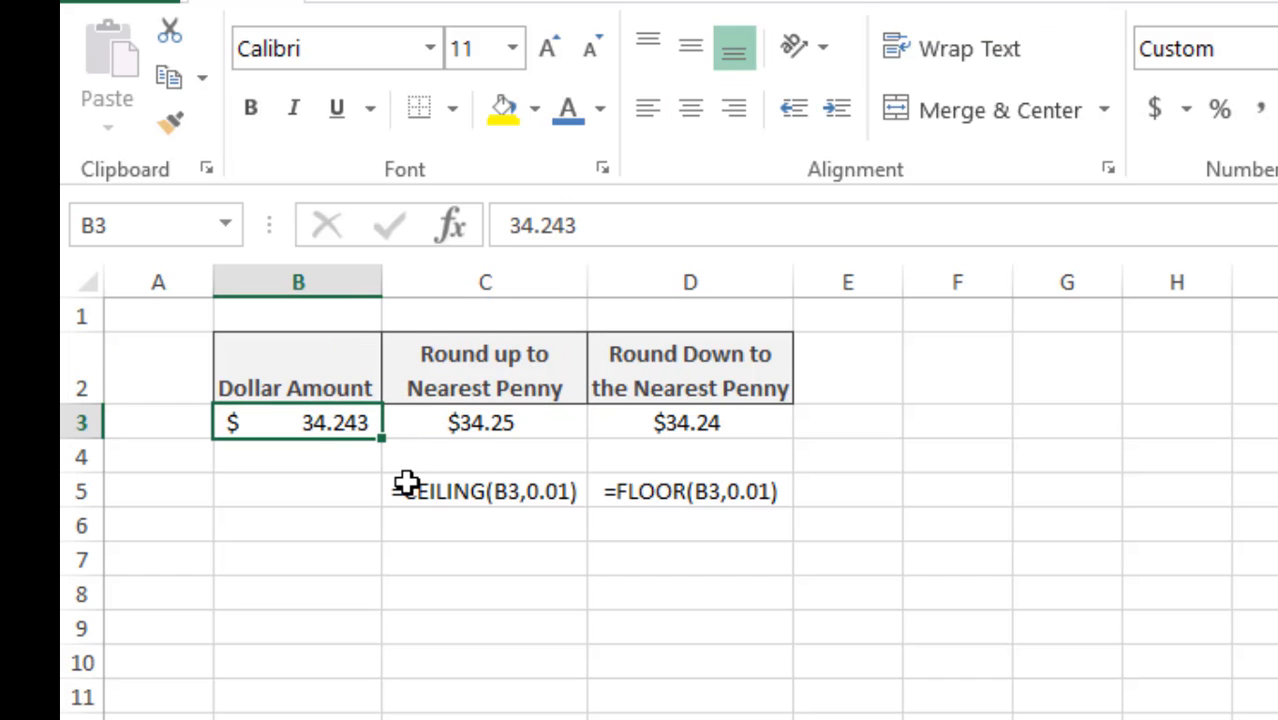
click(482, 424)
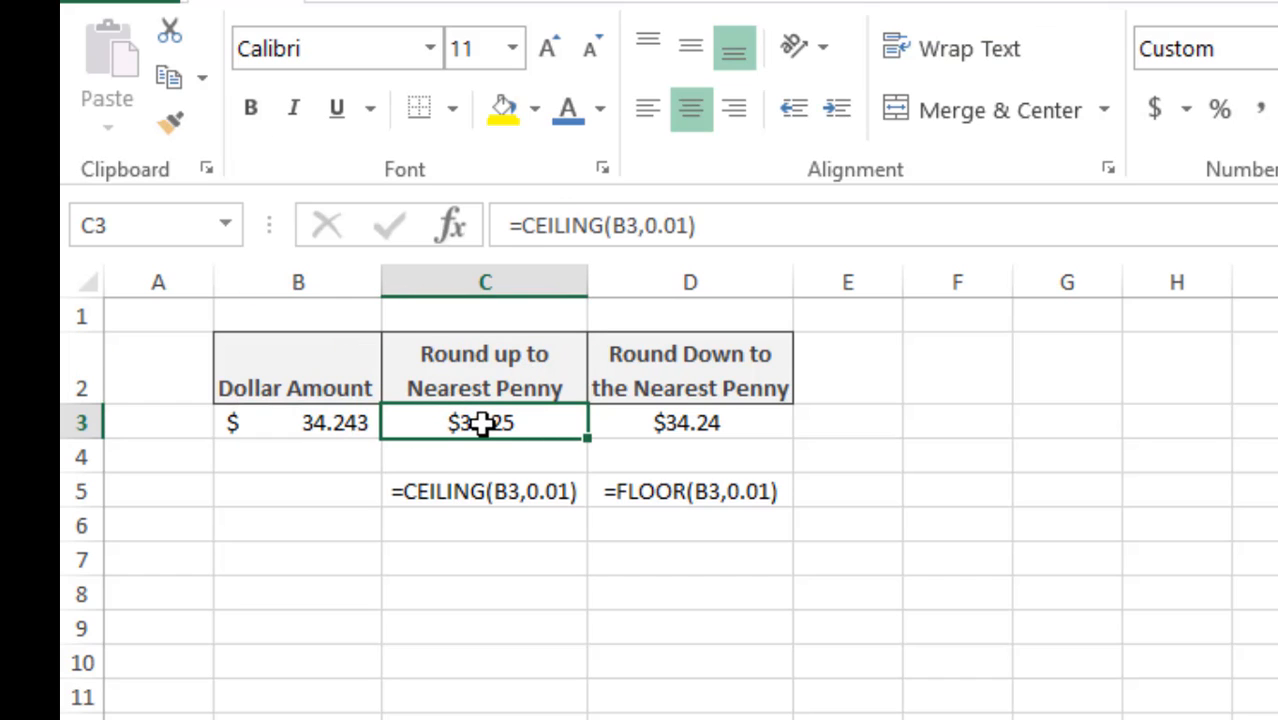
Step: Inspect the FLOOR formula inside cell D3 that rounds the dollar amount down to the nearest penny
click(705, 420)
double_click(705, 420)
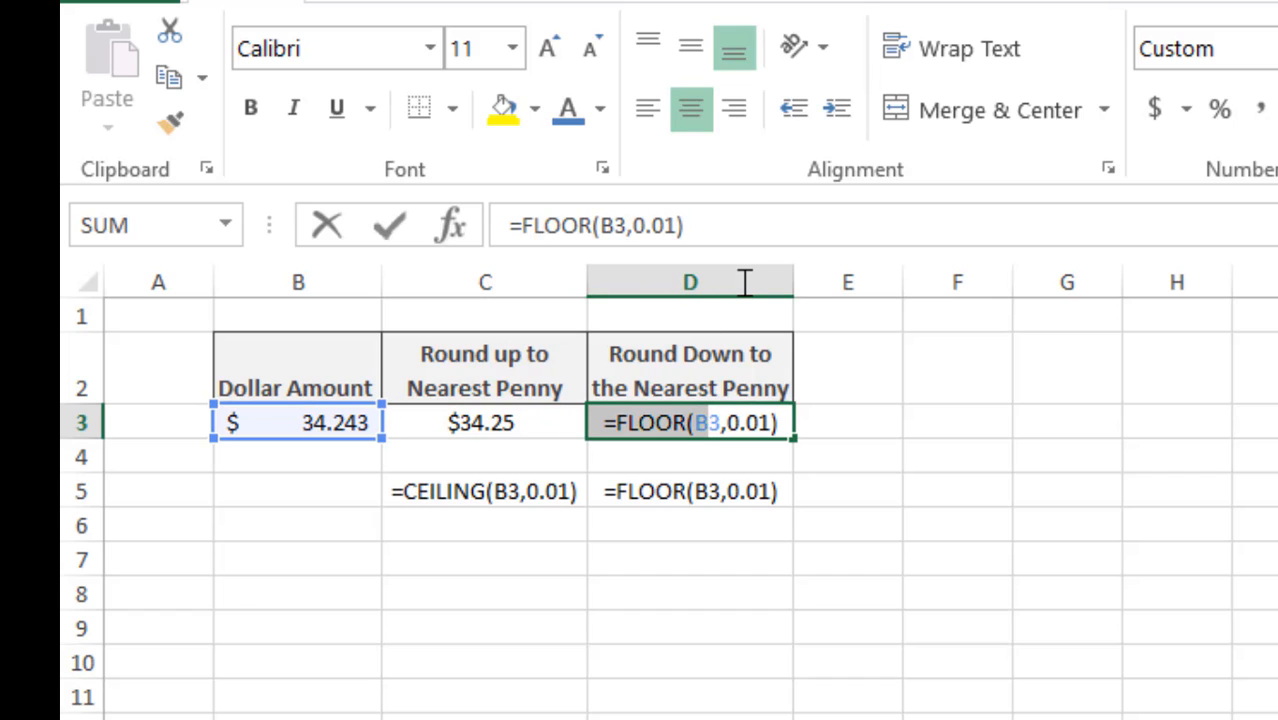
key(shift+End)
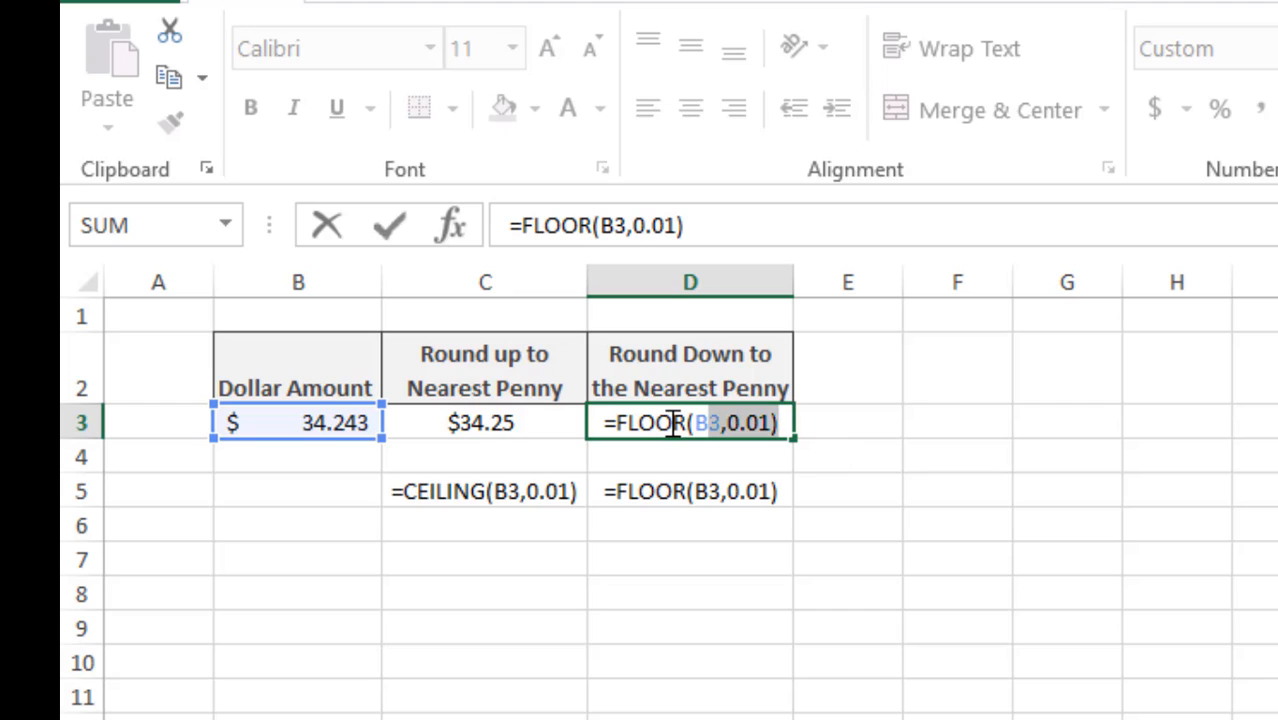
key(Return)
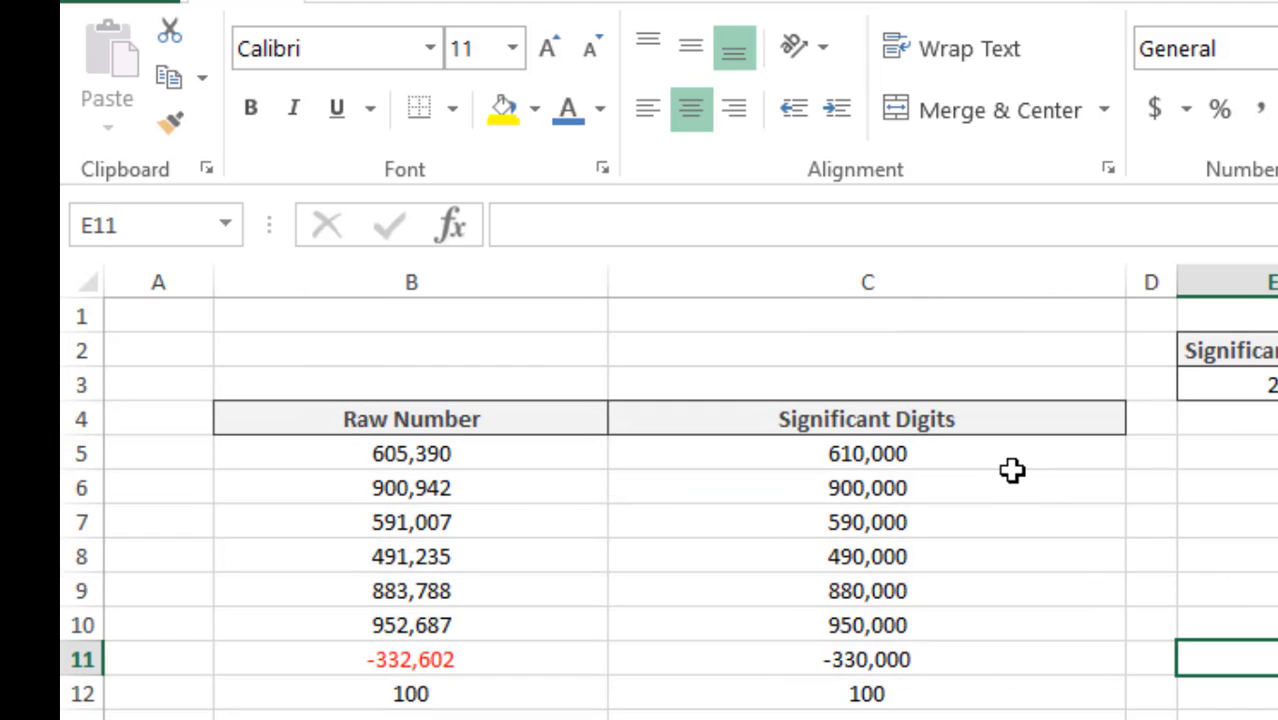
Step: Examine the raw numbers in column B of sheet 10, from B5 to B14, including the negative number in B11
click(1012, 476)
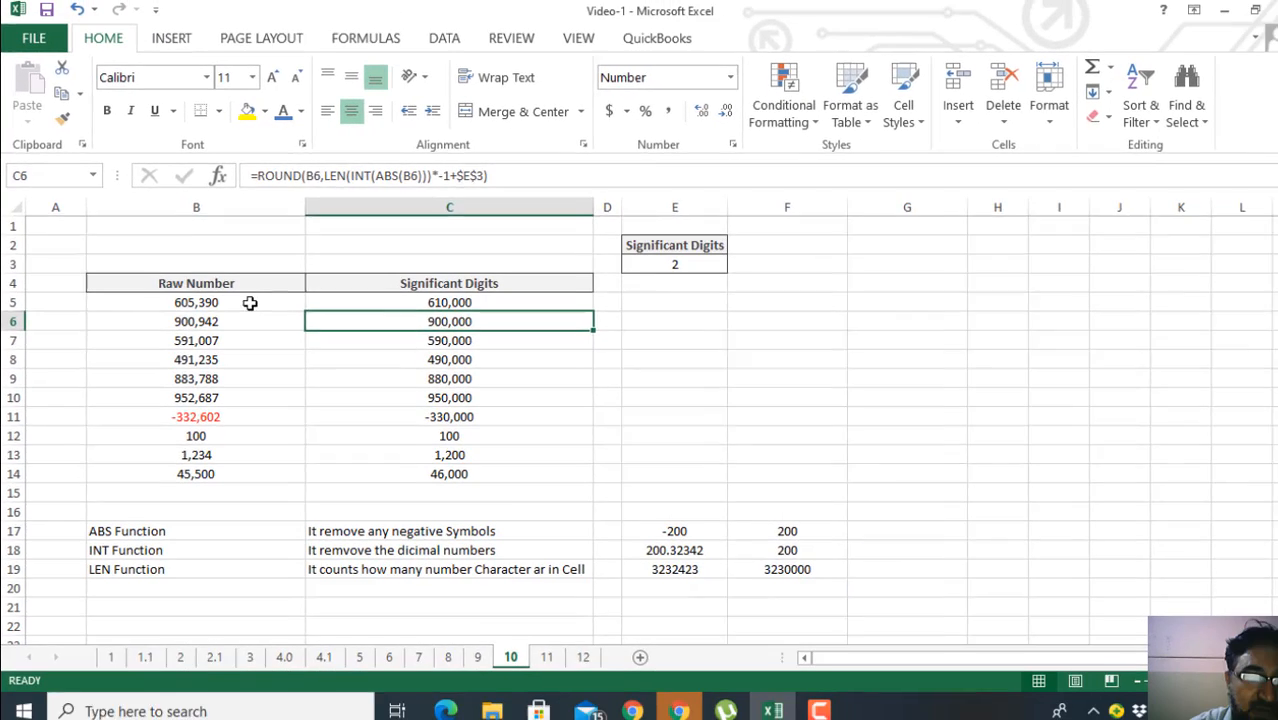
click(505, 453)
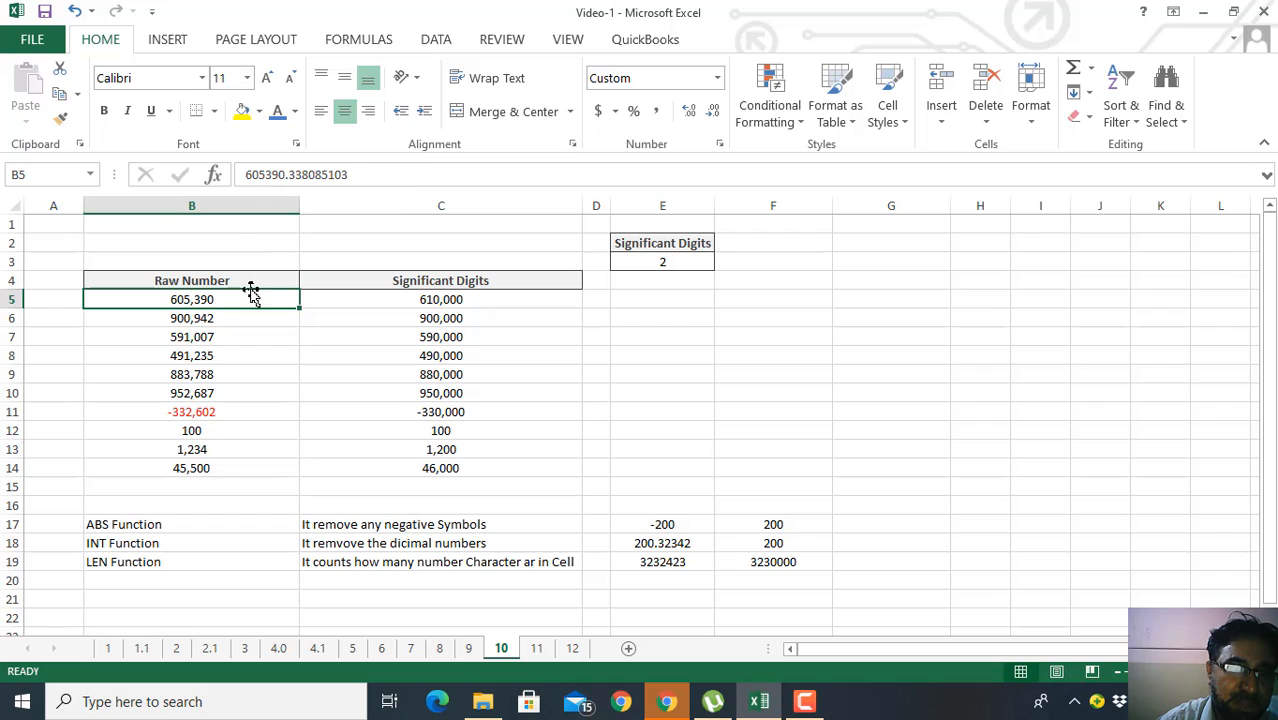
click(209, 322)
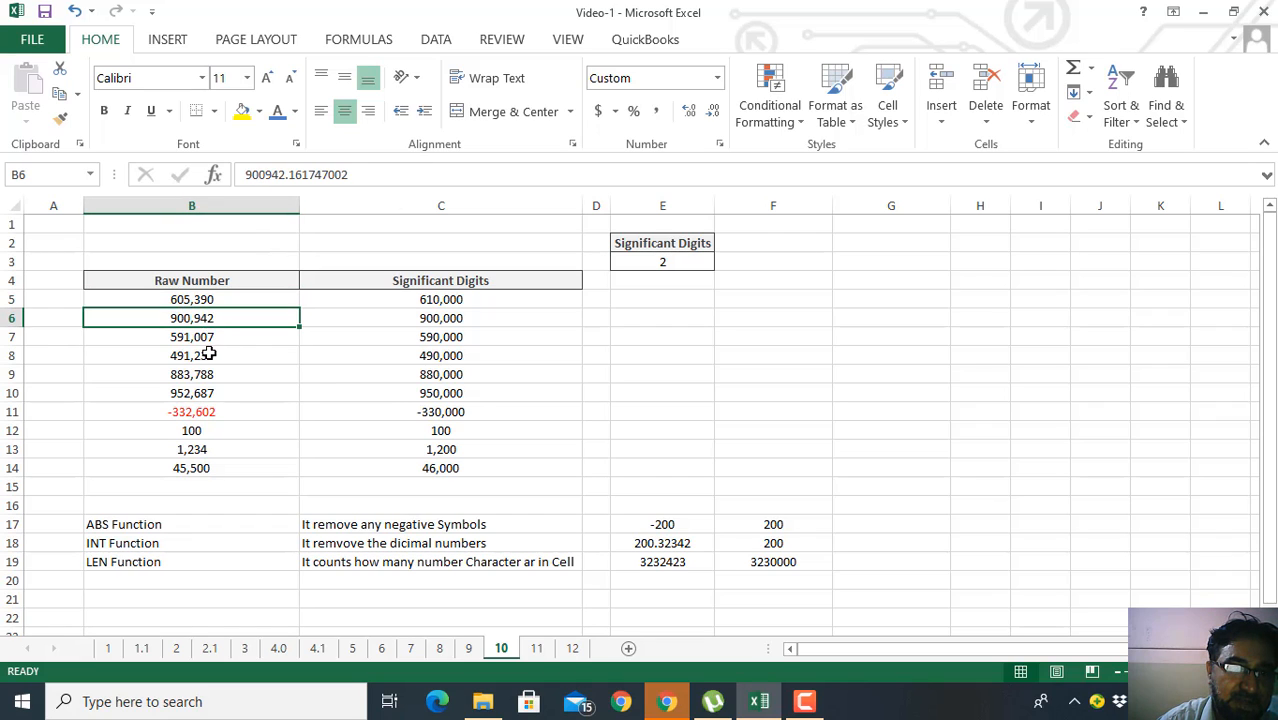
click(208, 354)
click(203, 411)
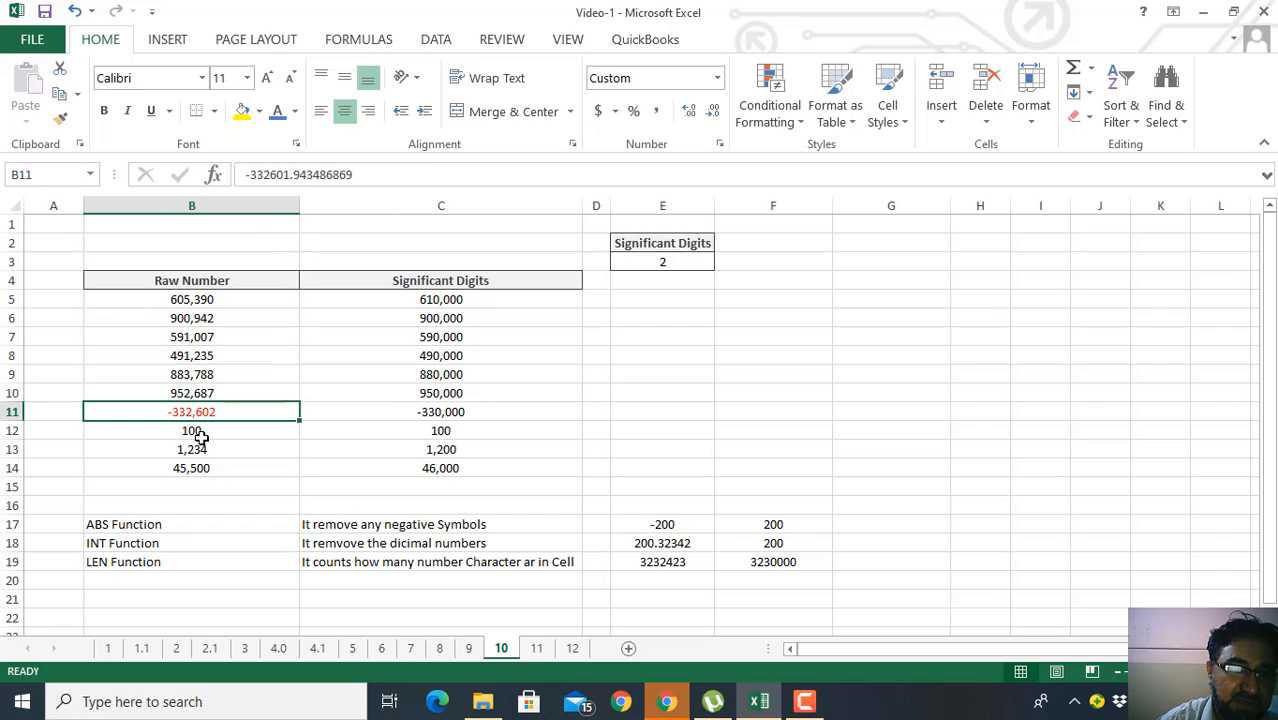
click(202, 433)
click(201, 449)
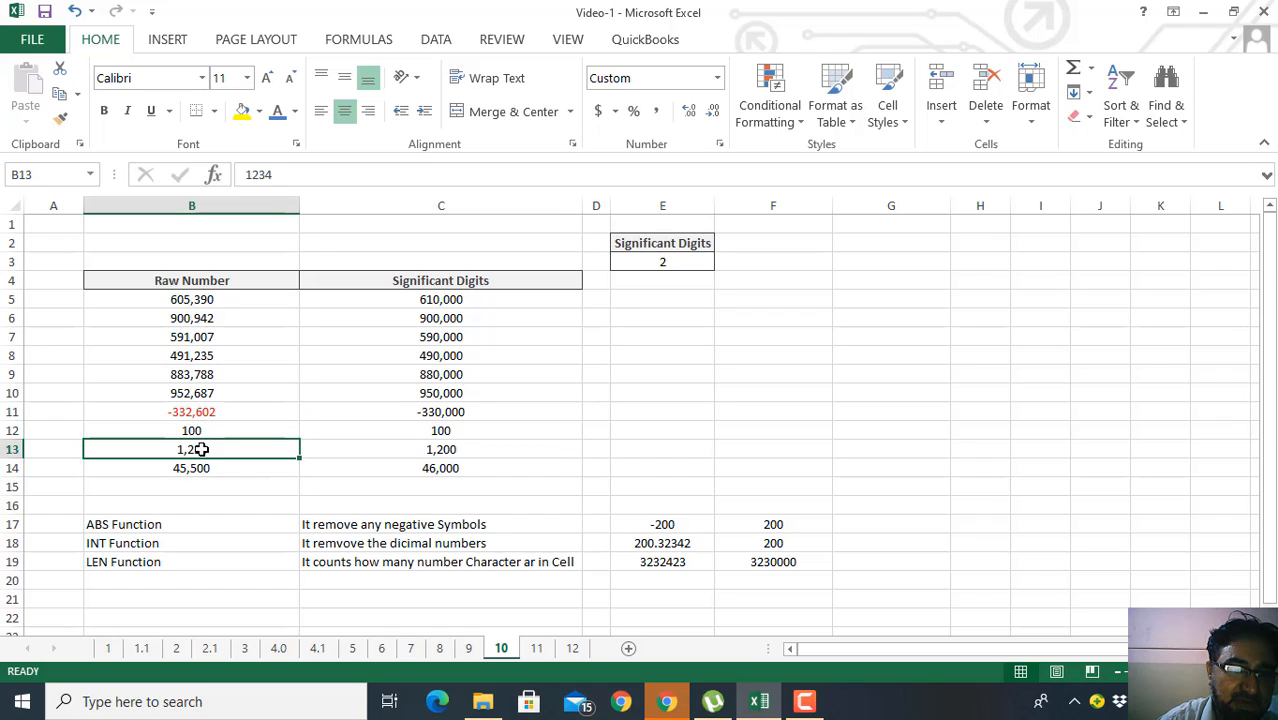
click(200, 467)
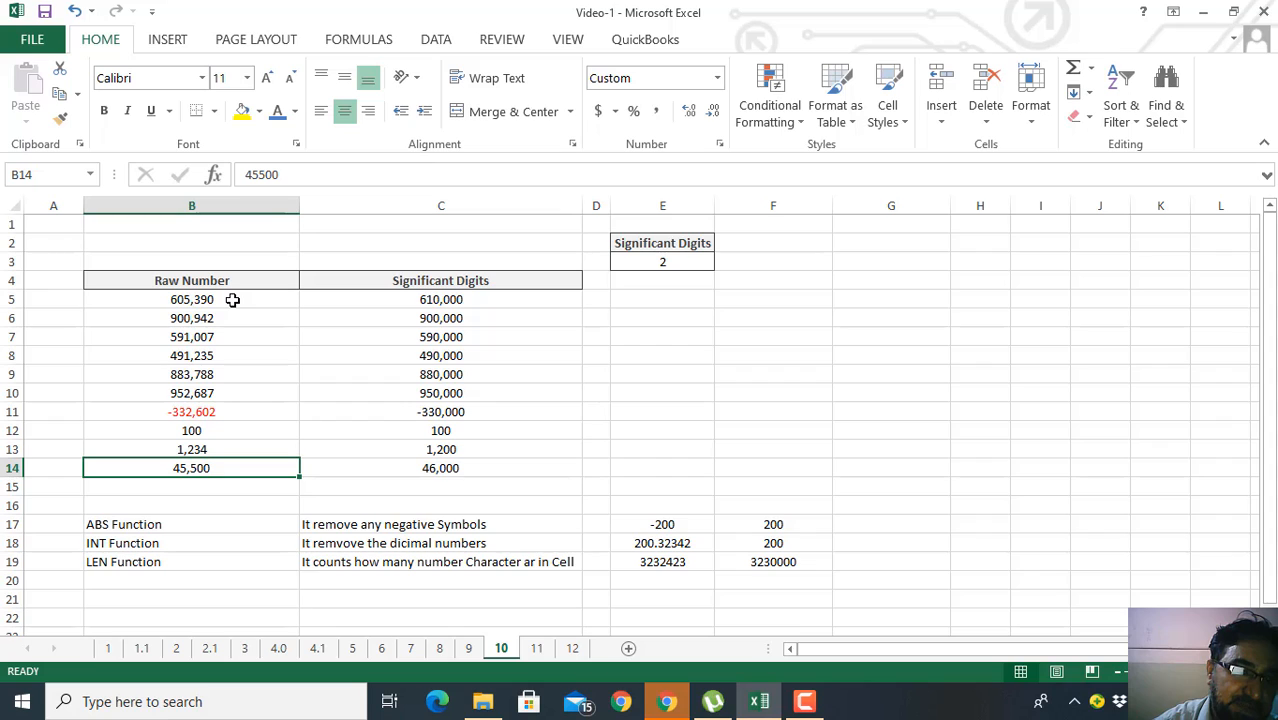
Step: Inspect the nested ROUND, LEN, INT and ABS formulas in C5 and C6 against their raw numbers and the significant digits in E3
click(464, 300)
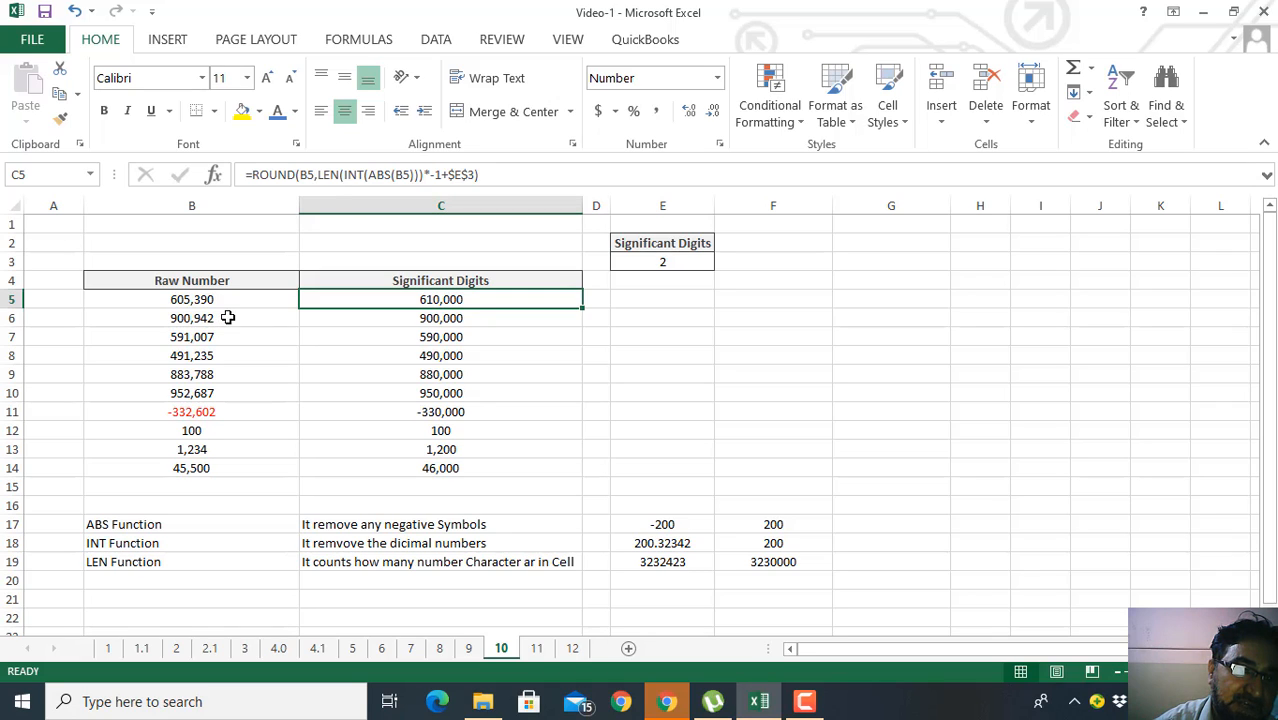
click(265, 318)
click(430, 316)
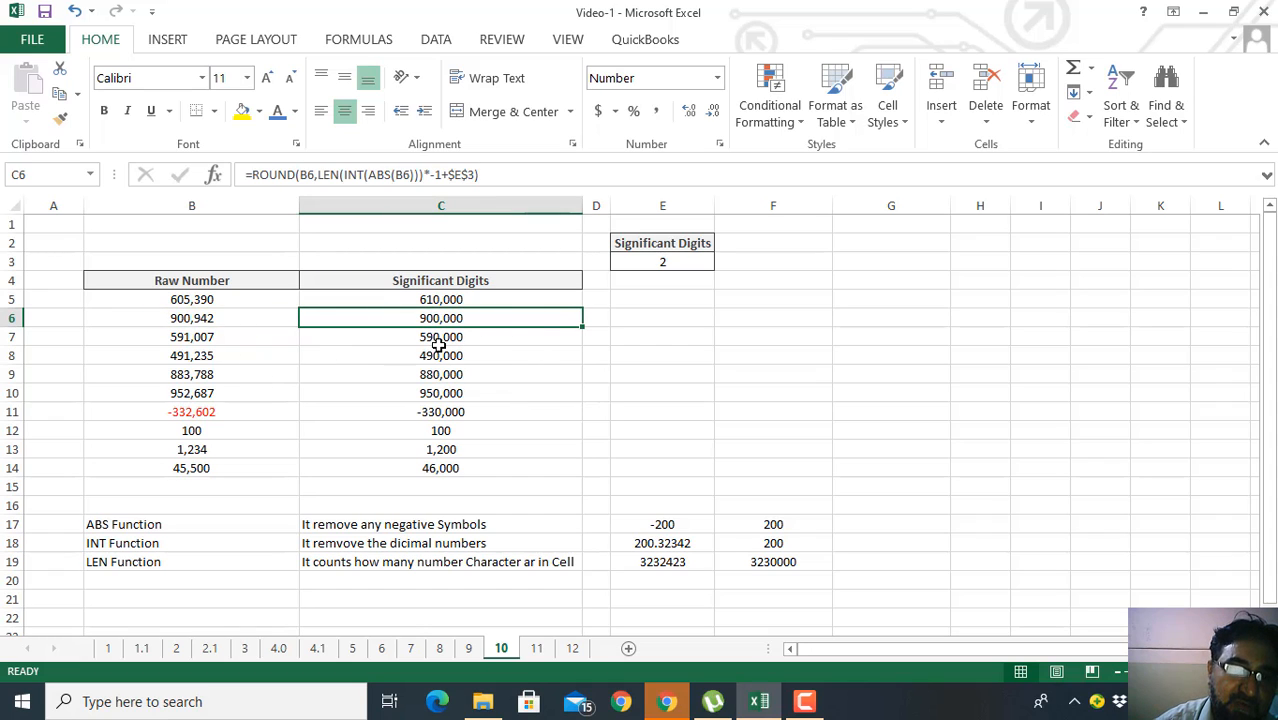
click(197, 303)
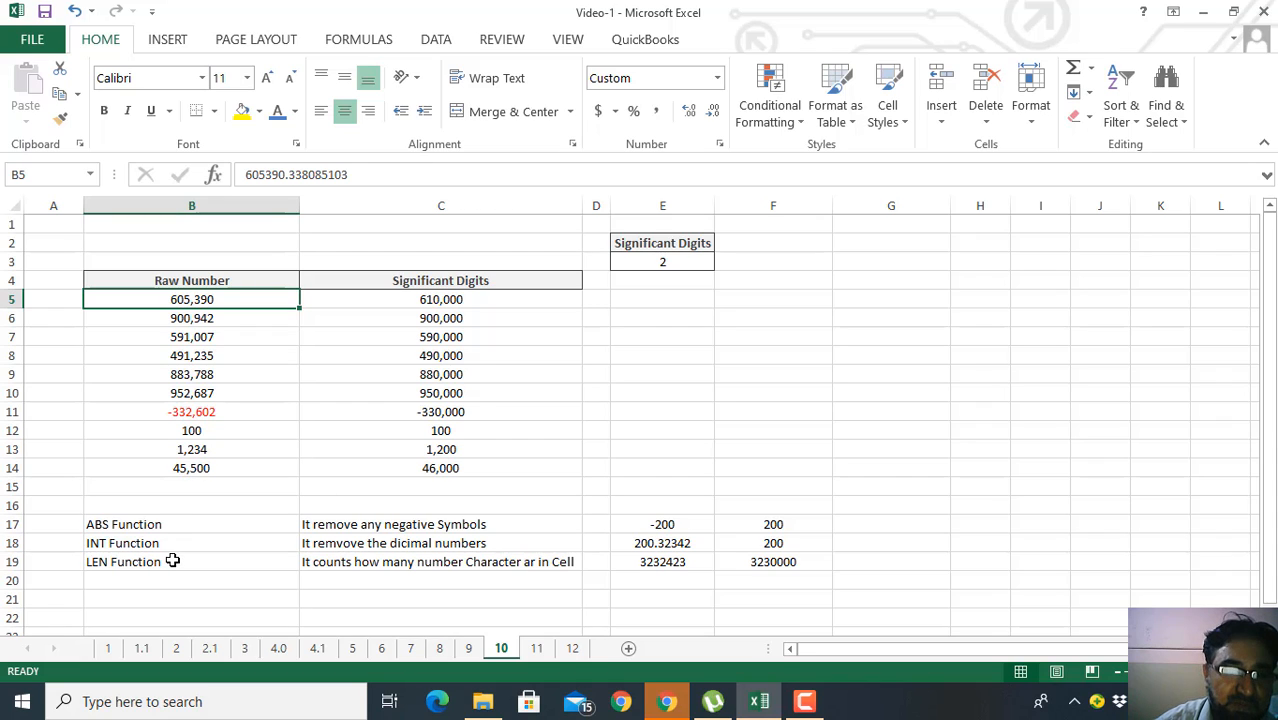
click(455, 301)
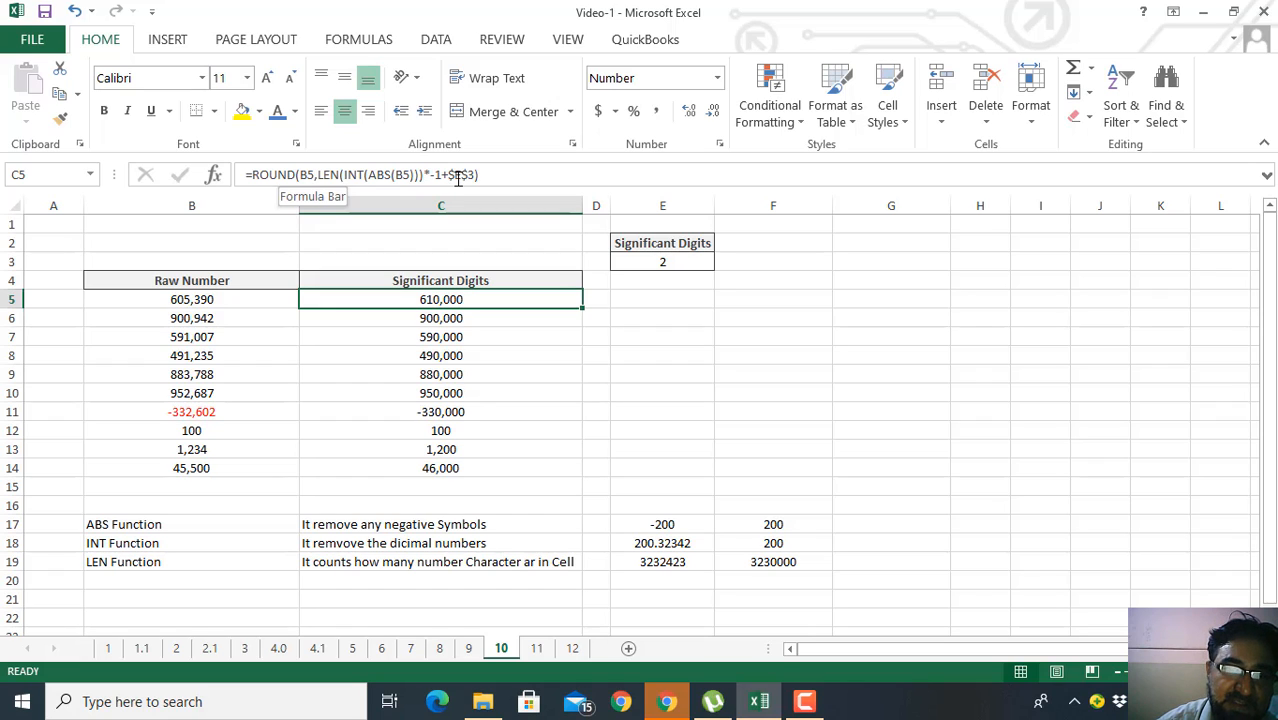
click(644, 262)
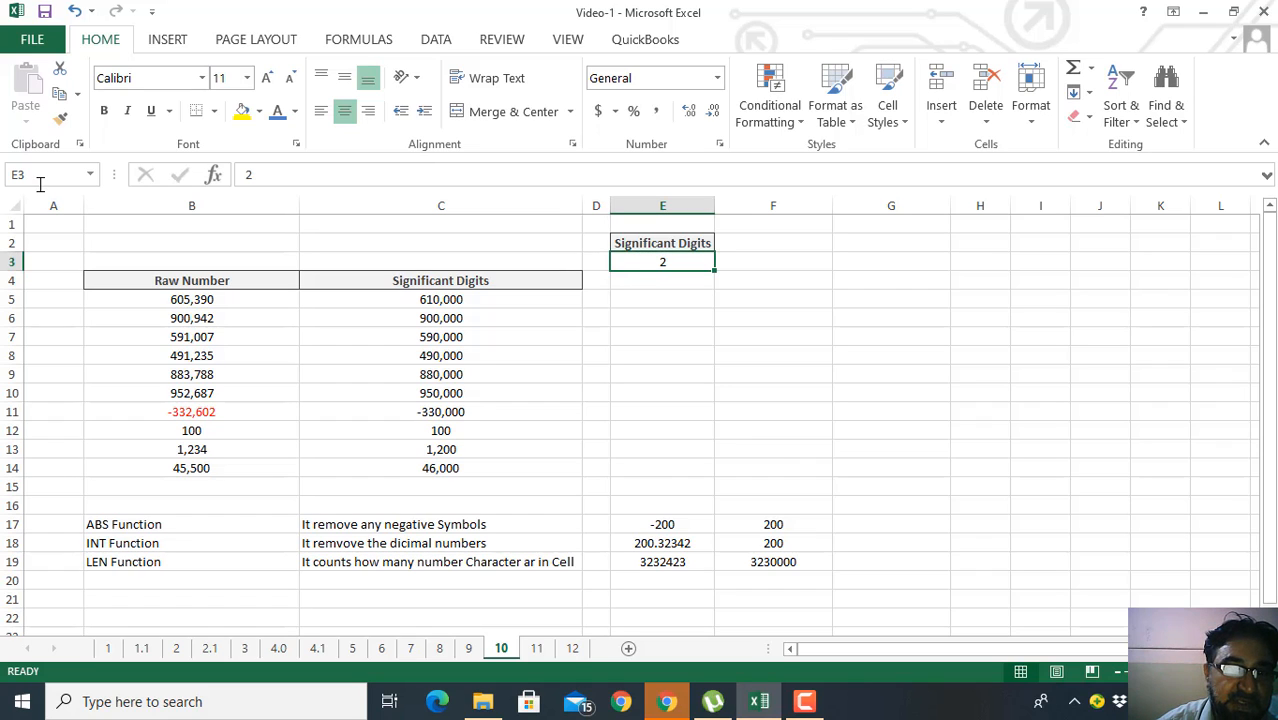
click(440, 299)
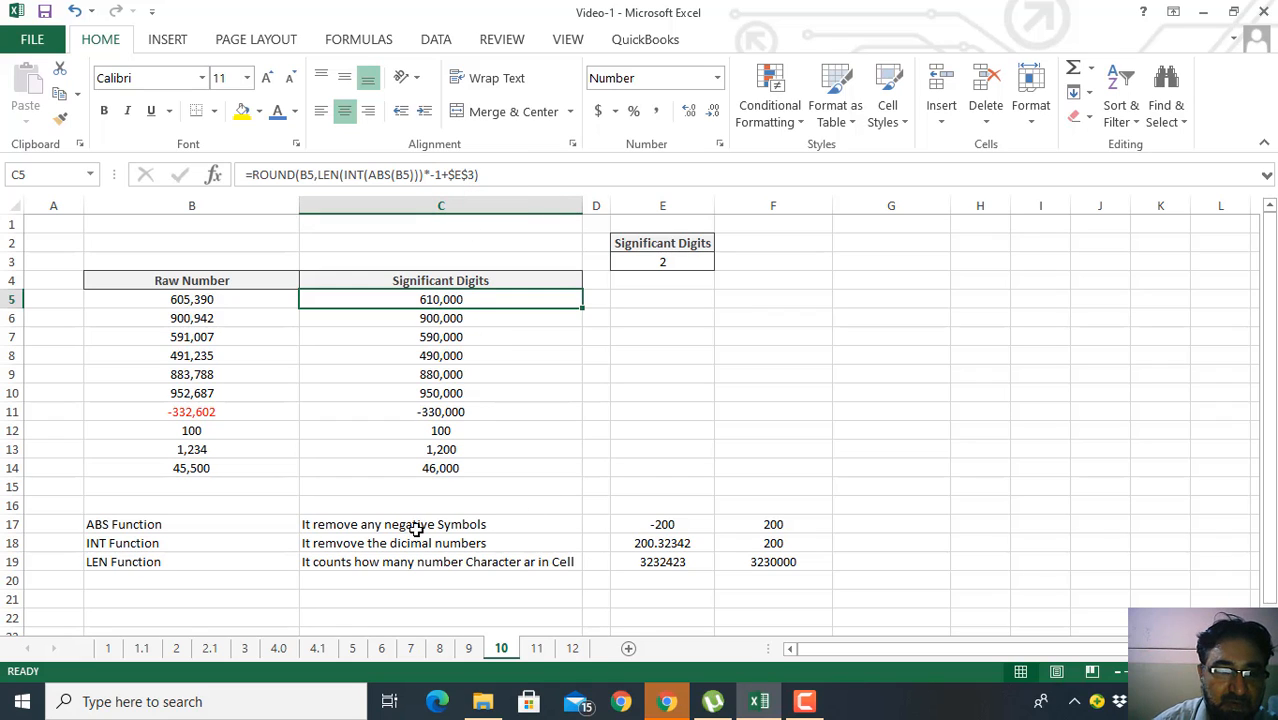
Step: Read the ABS Function label in B17 and its description in C17 below the significant digits table
click(185, 529)
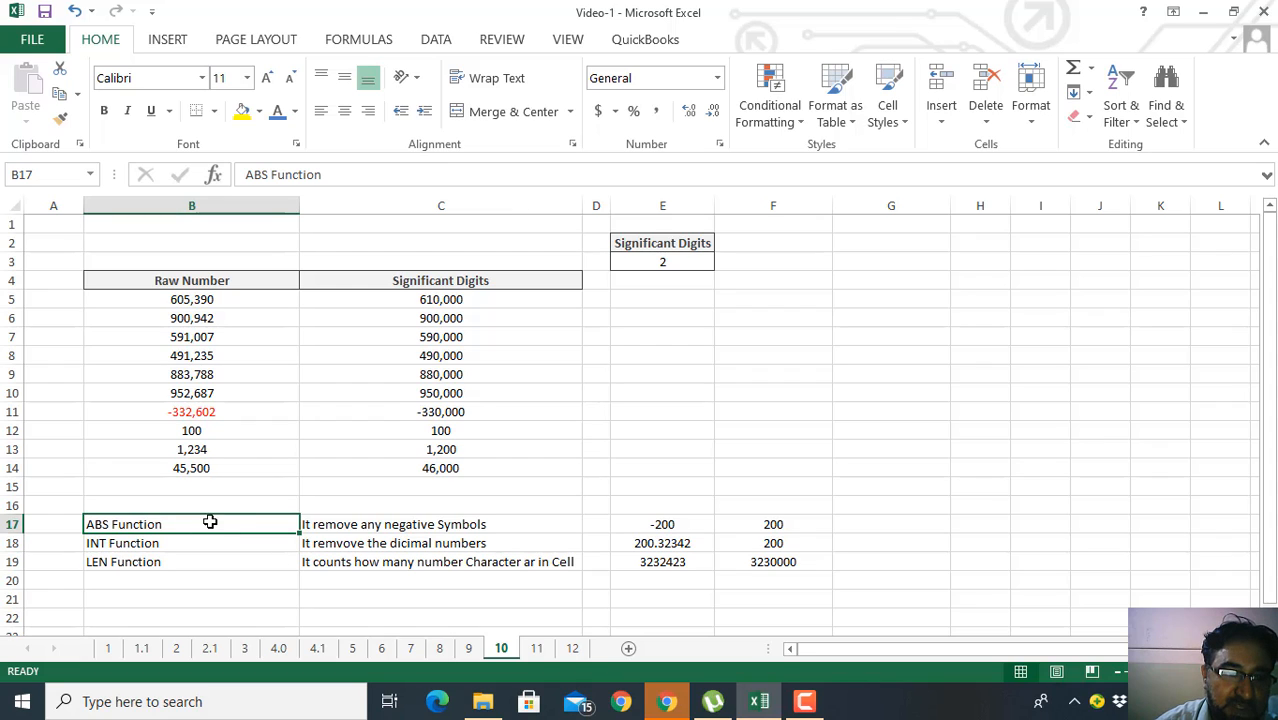
click(345, 523)
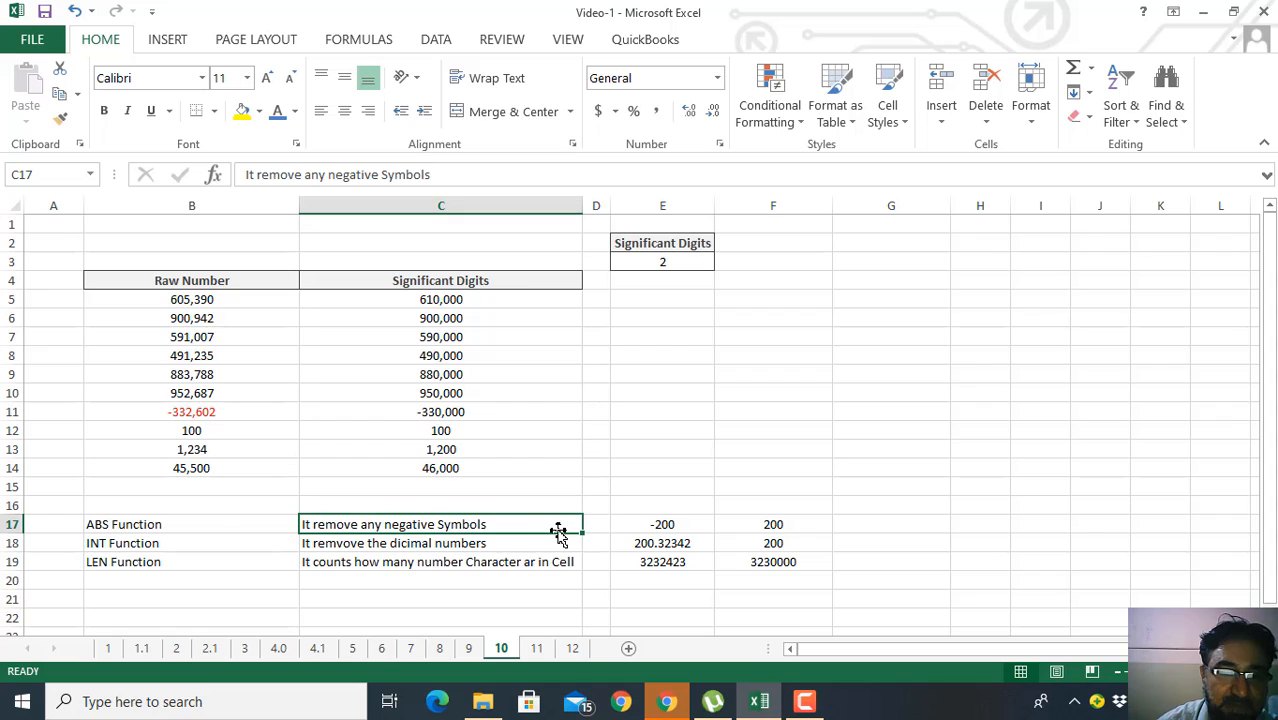
mouse_move(805, 701)
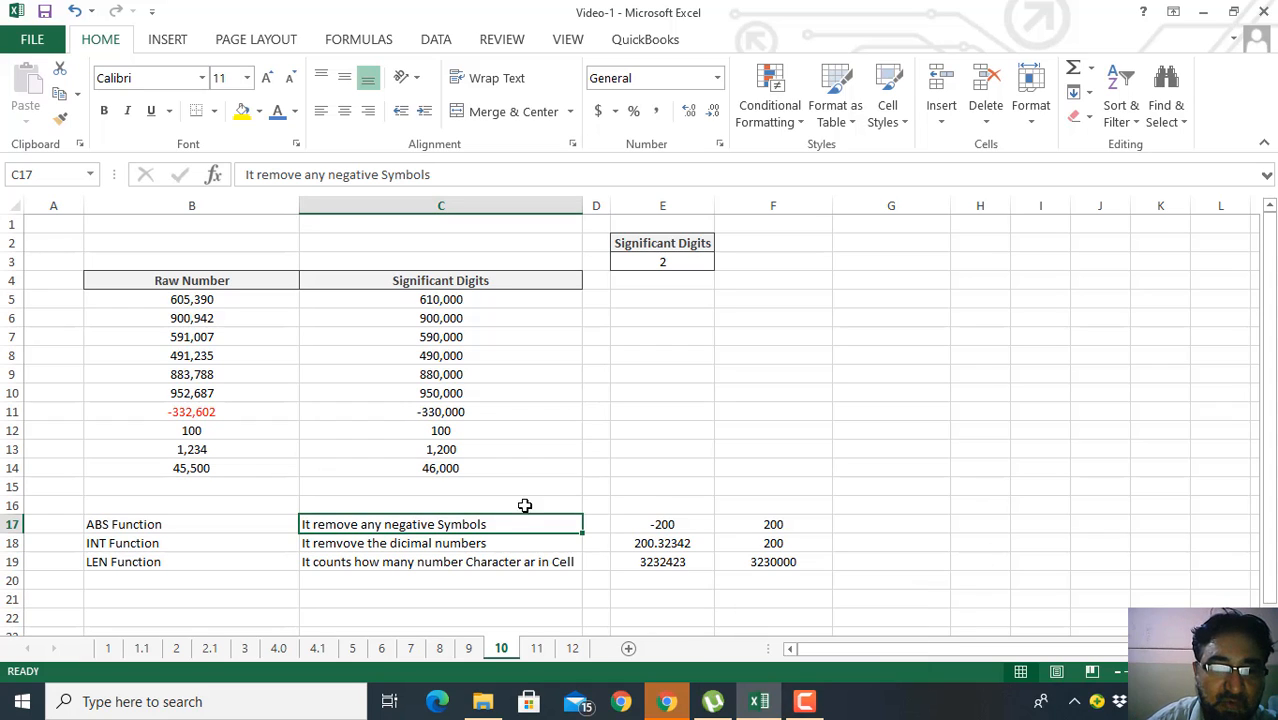
Step: Correct the misspelled verb in the INT Function description in C18 so it reads "It remove the dicimal numbers"
click(246, 558)
click(243, 544)
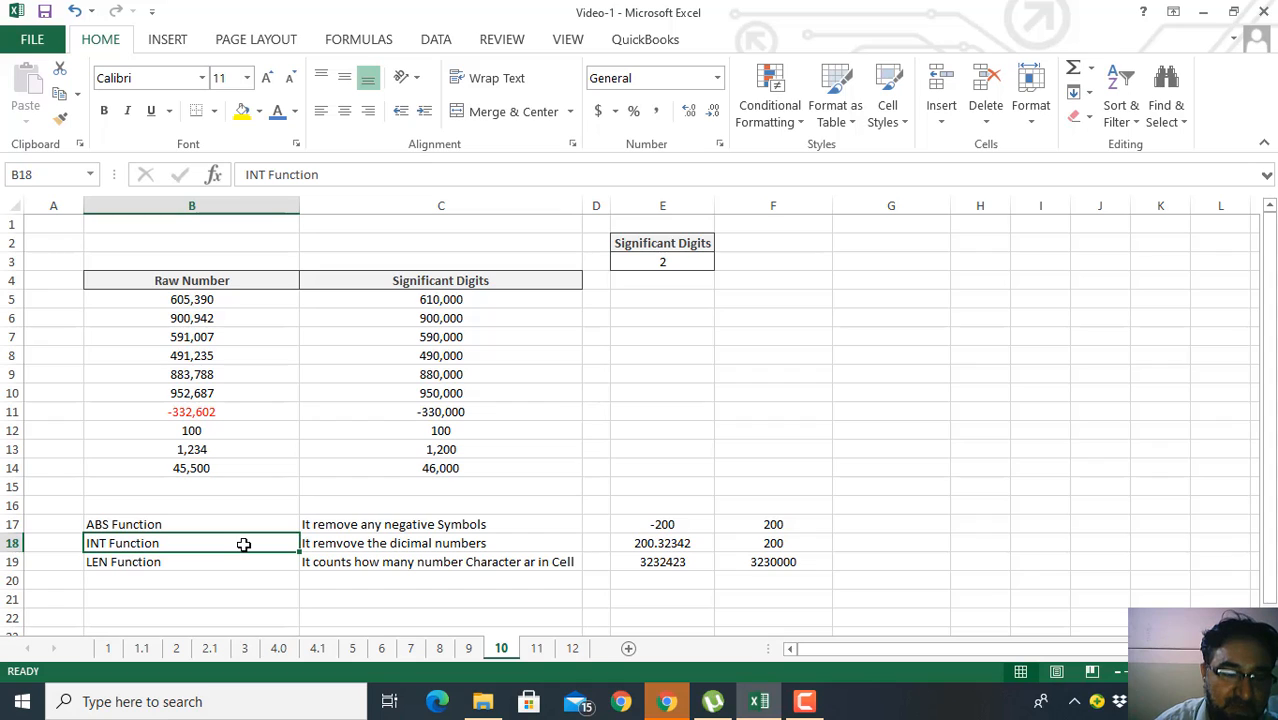
click(331, 547)
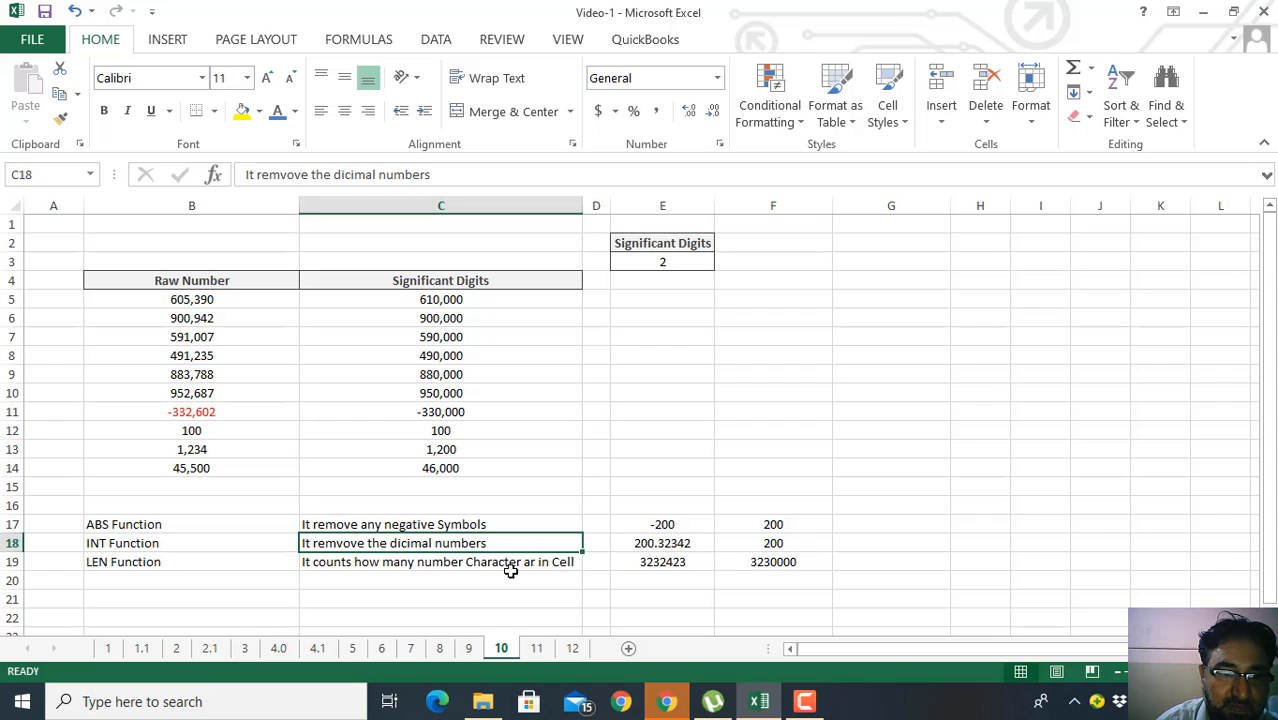
double_click(342, 543)
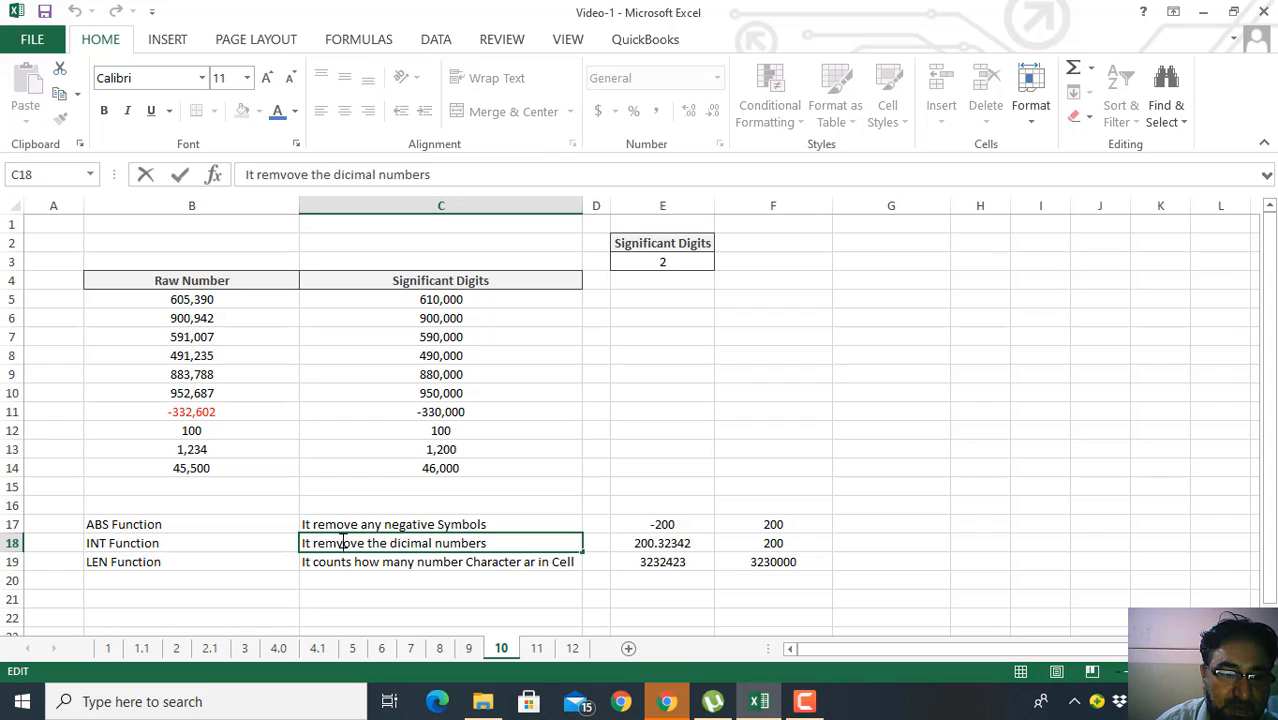
key(BackSpace)
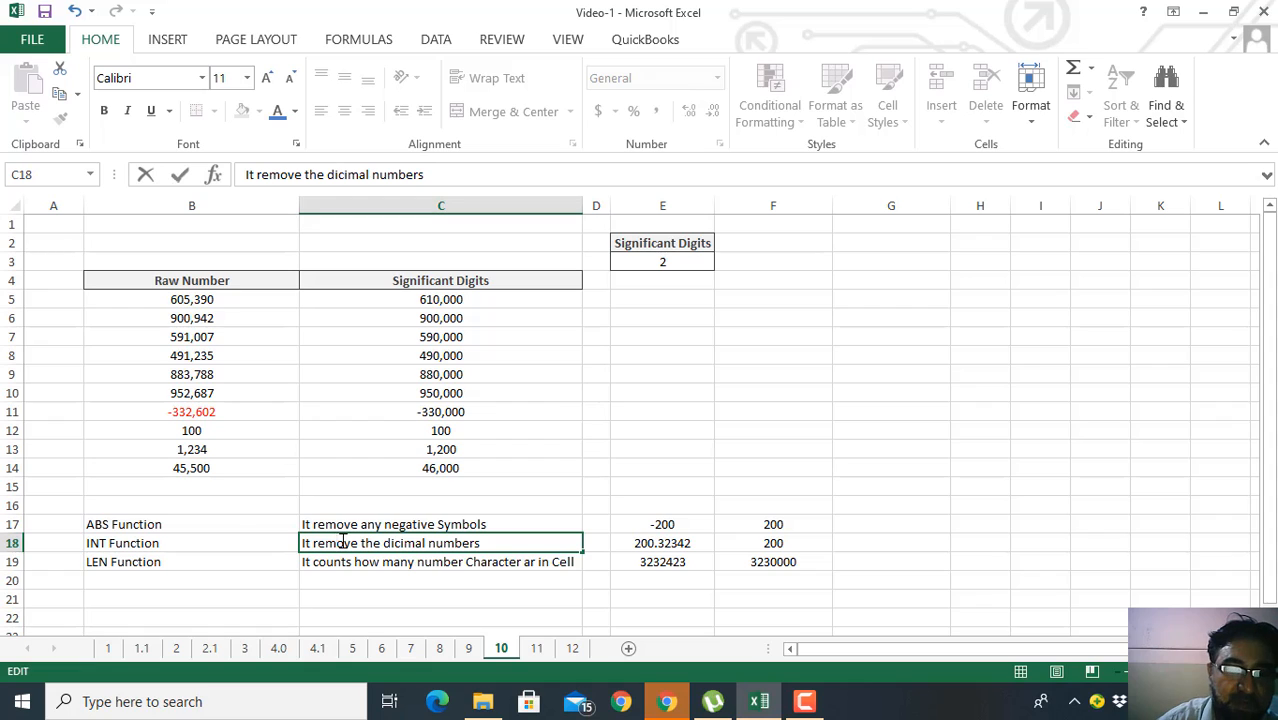
click(647, 543)
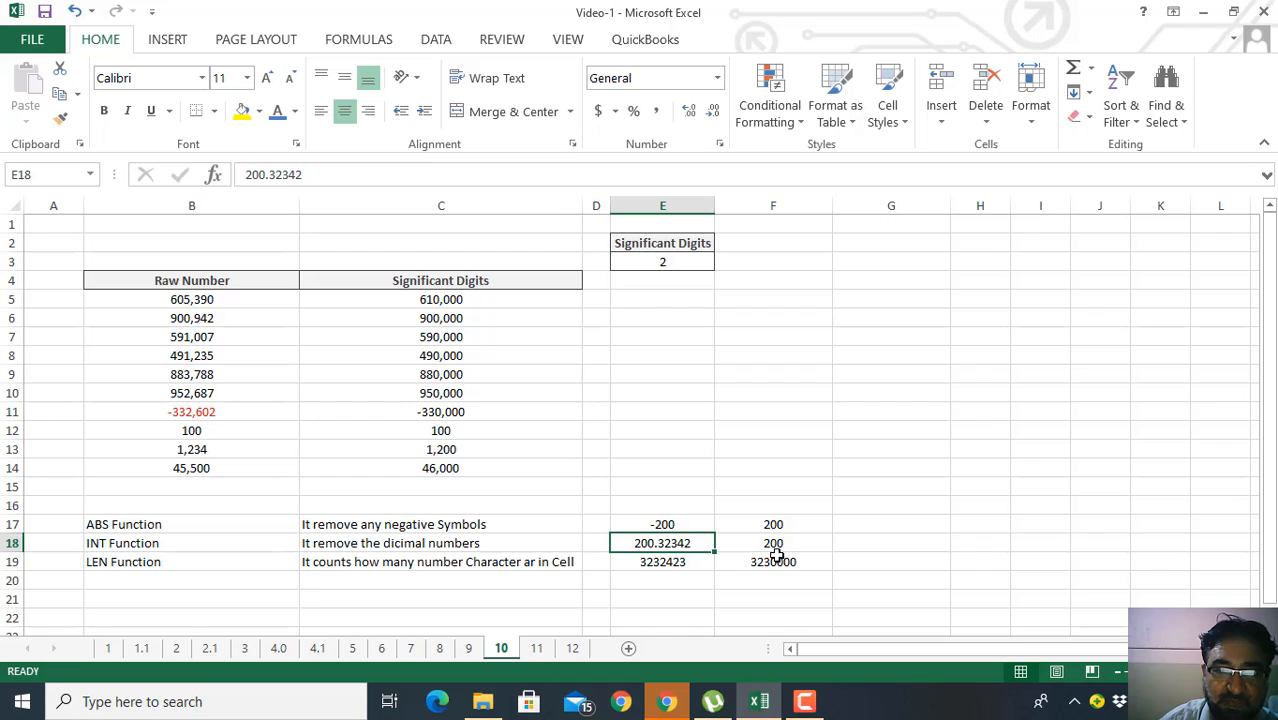
Step: Examine the LEN Function example in row 19 and the ABS example in E17 with its formula in F17
click(672, 562)
click(220, 563)
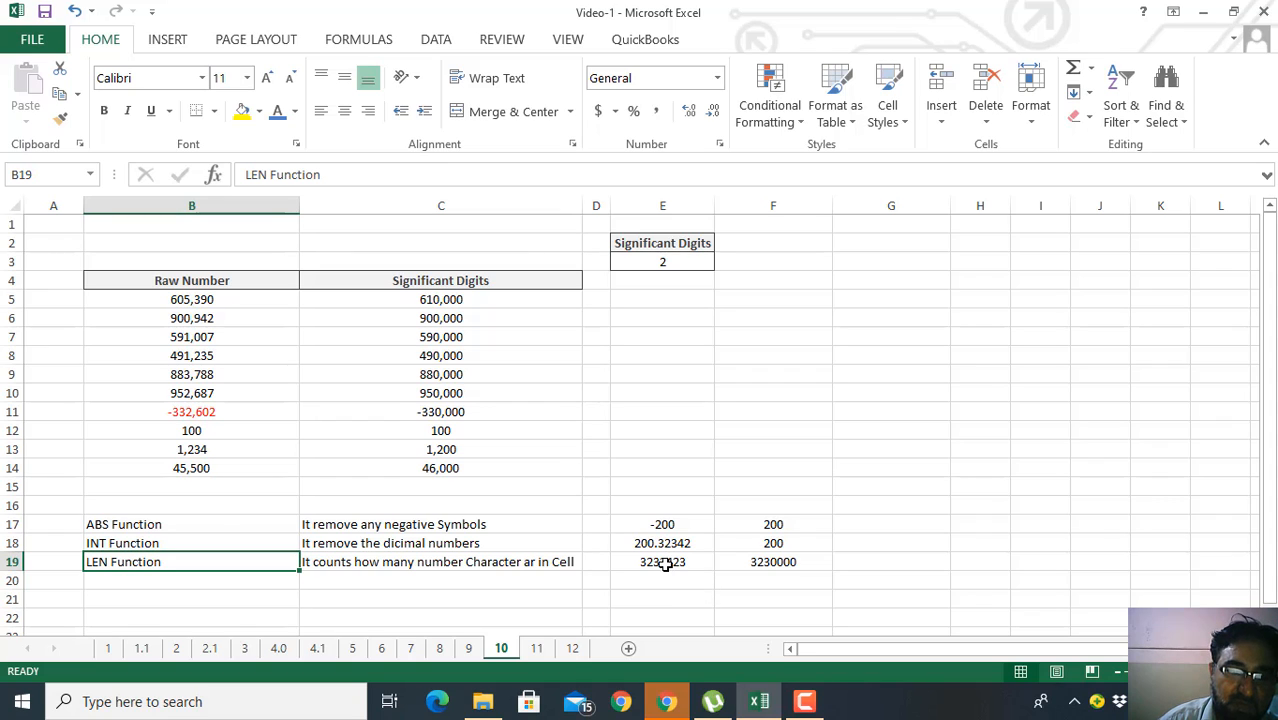
click(276, 523)
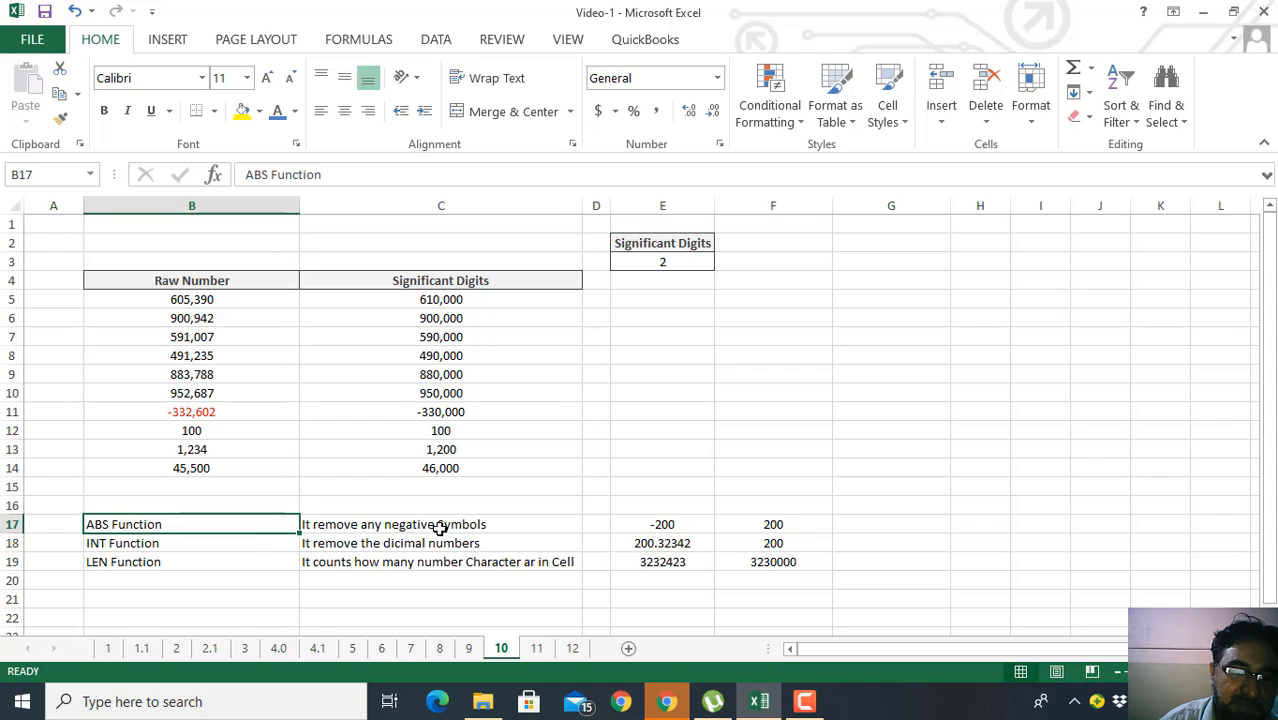
click(491, 530)
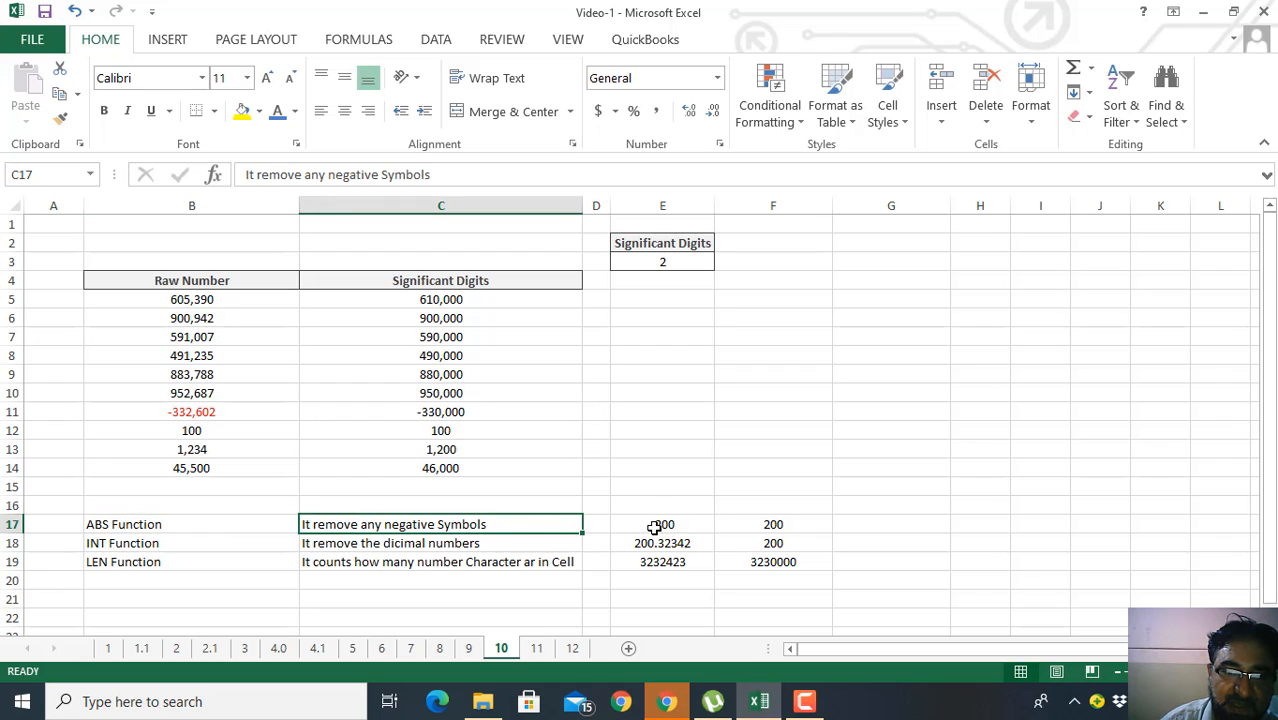
click(658, 527)
click(777, 527)
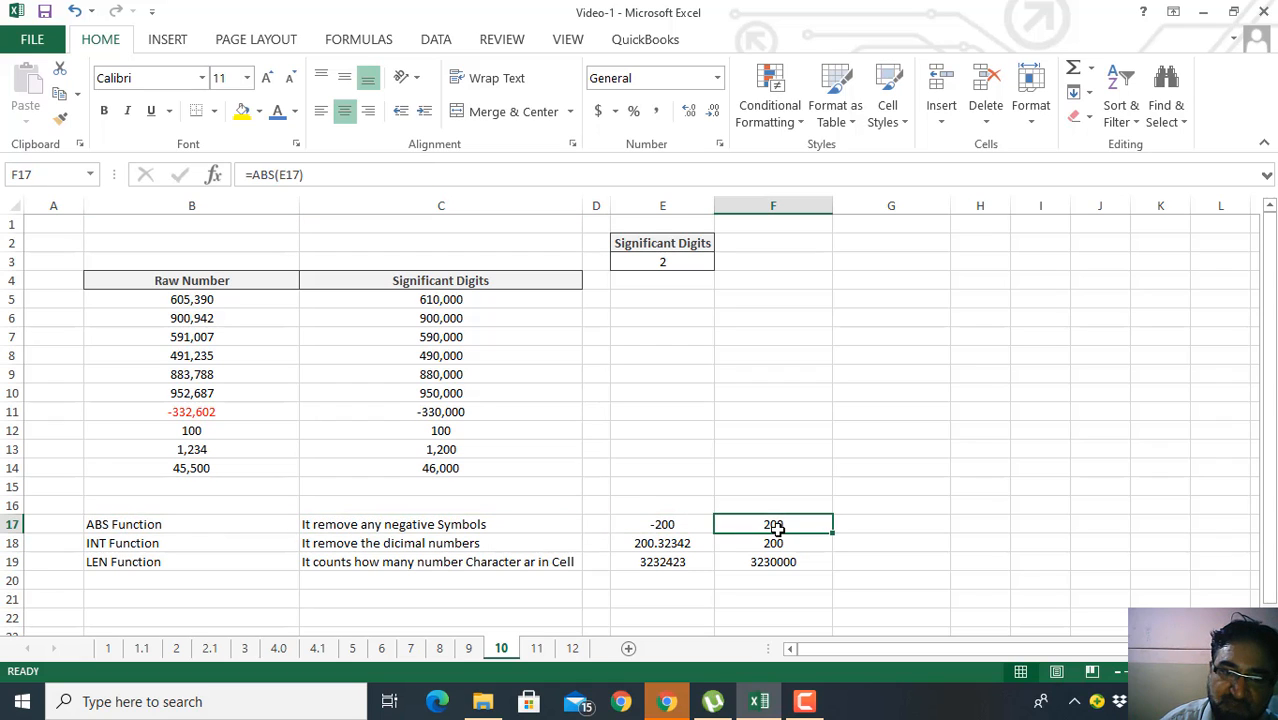
Step: Review the descriptions of the ABS, INT and LEN functions in C17, C18 and C19
click(411, 530)
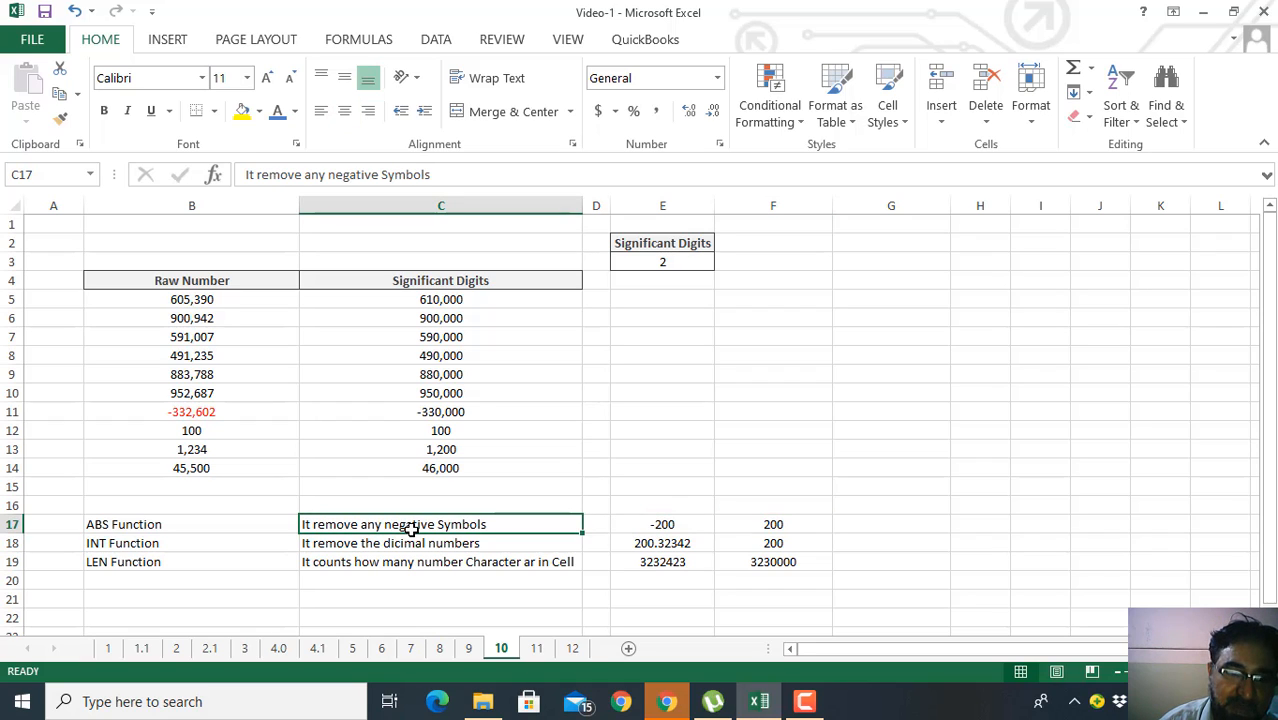
click(392, 546)
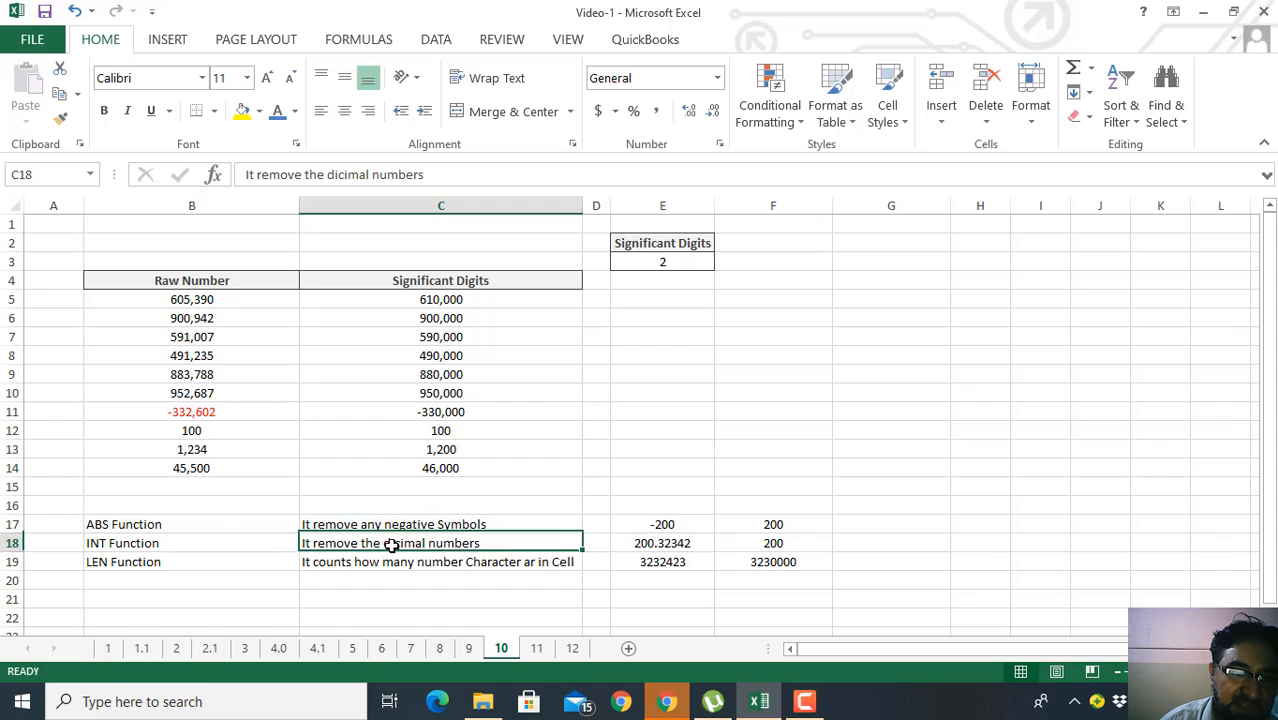
click(183, 563)
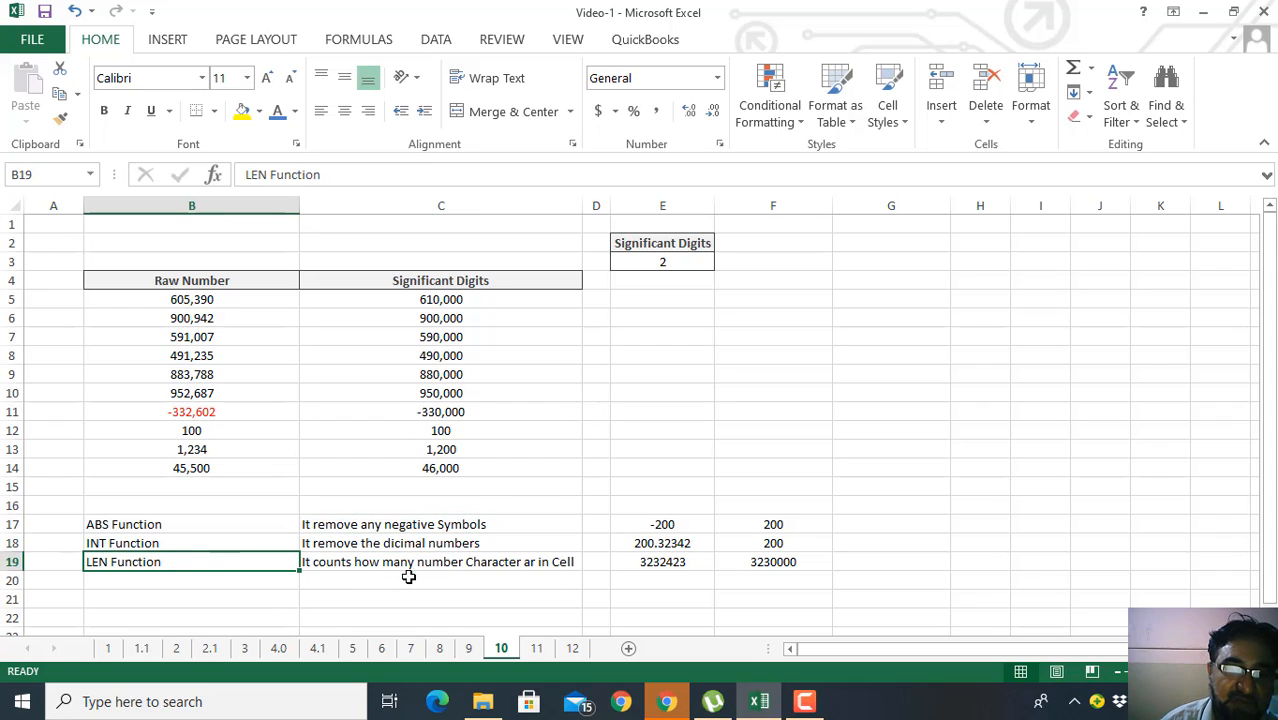
click(527, 562)
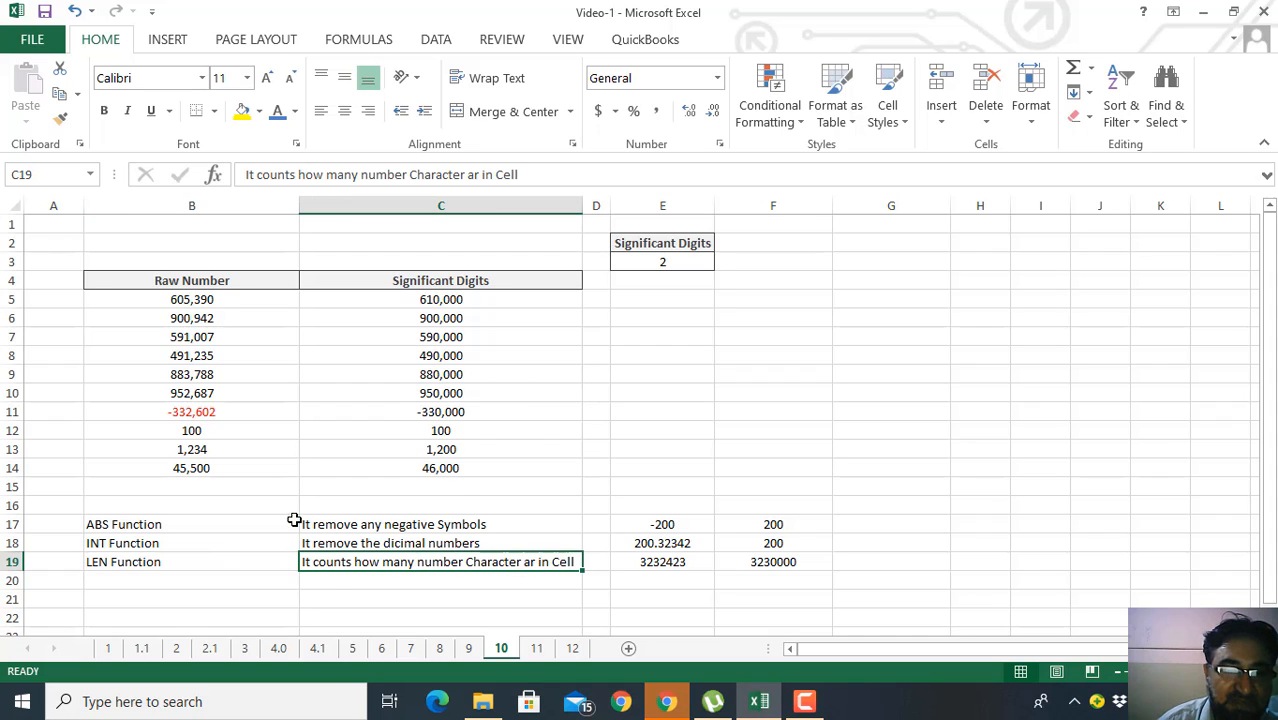
Step: Compare the formulas in C5 and C11 with the negative raw number in B11 and the underlying decimals in B8
click(446, 303)
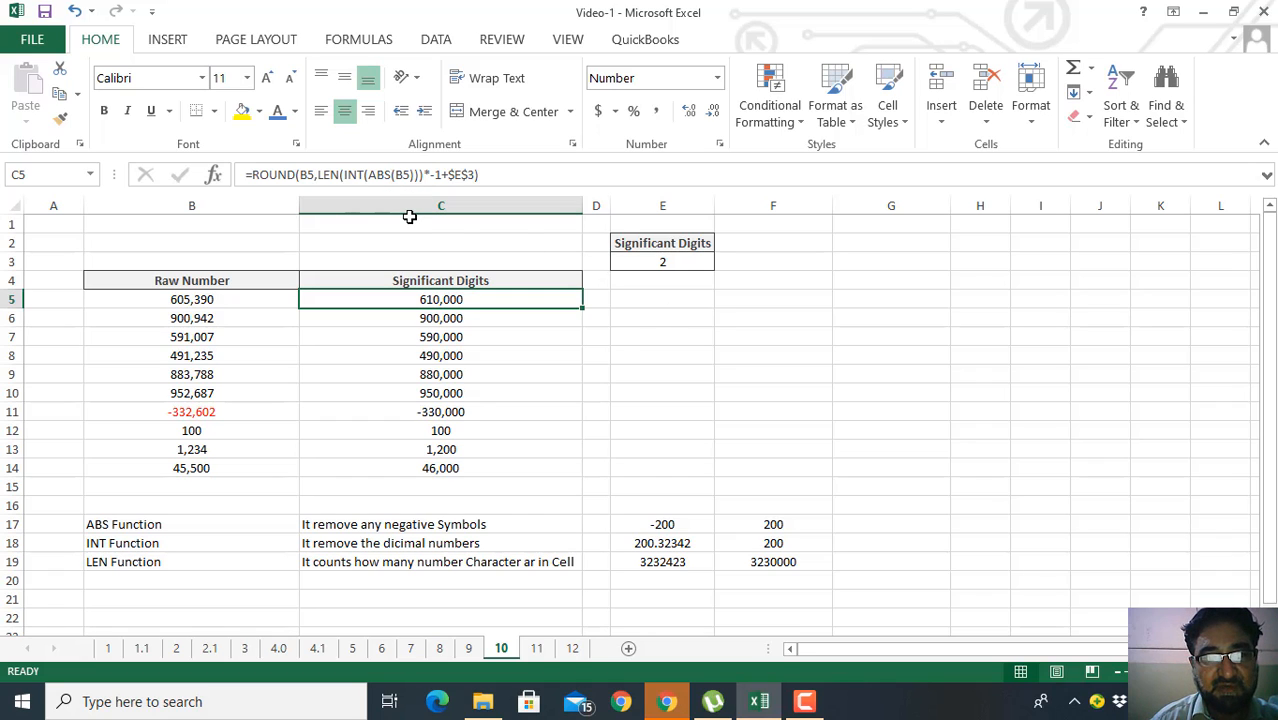
click(235, 411)
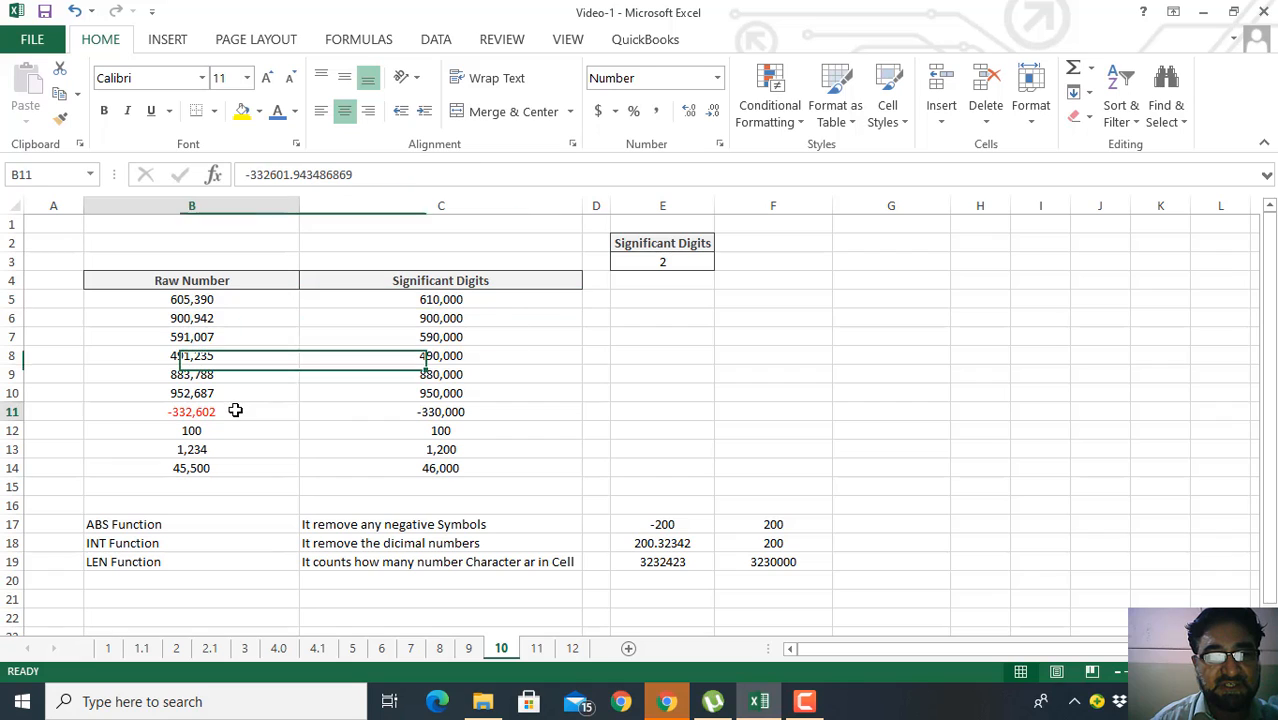
click(440, 413)
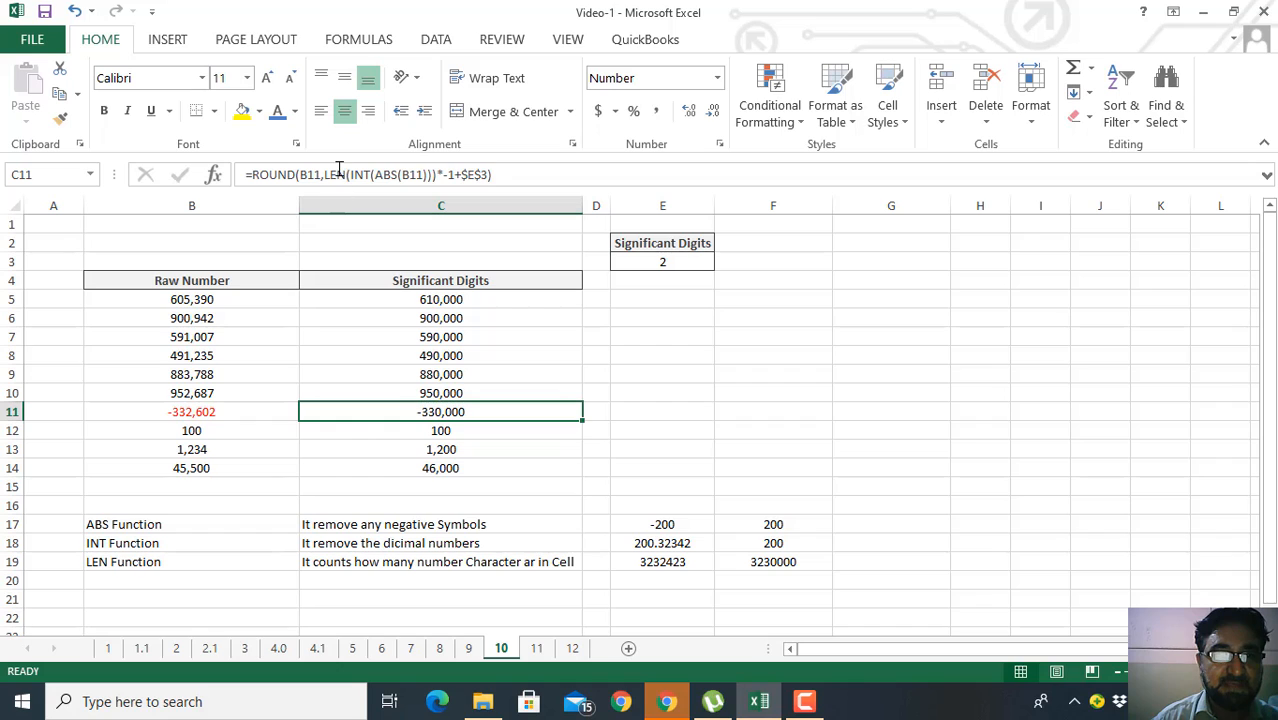
click(197, 357)
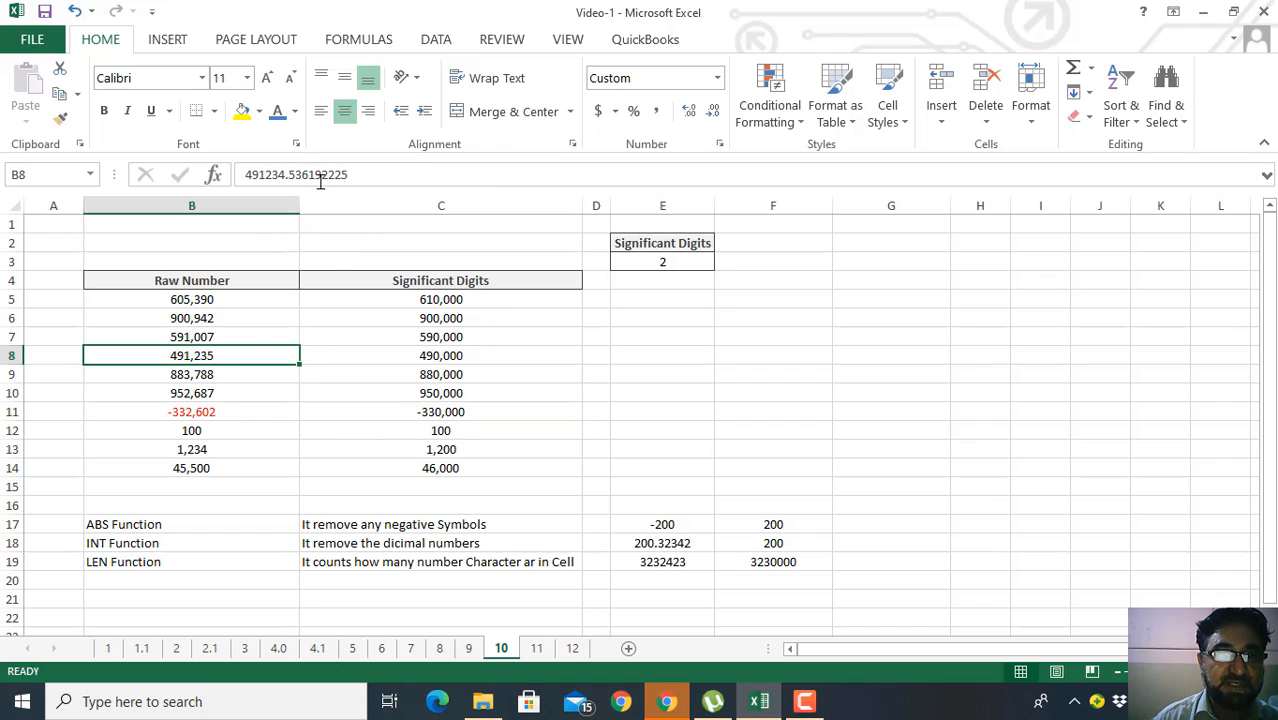
Step: Inspect the nested significant digits formulas in C5 and C6, displaying the cell references of the C5 formula
click(436, 300)
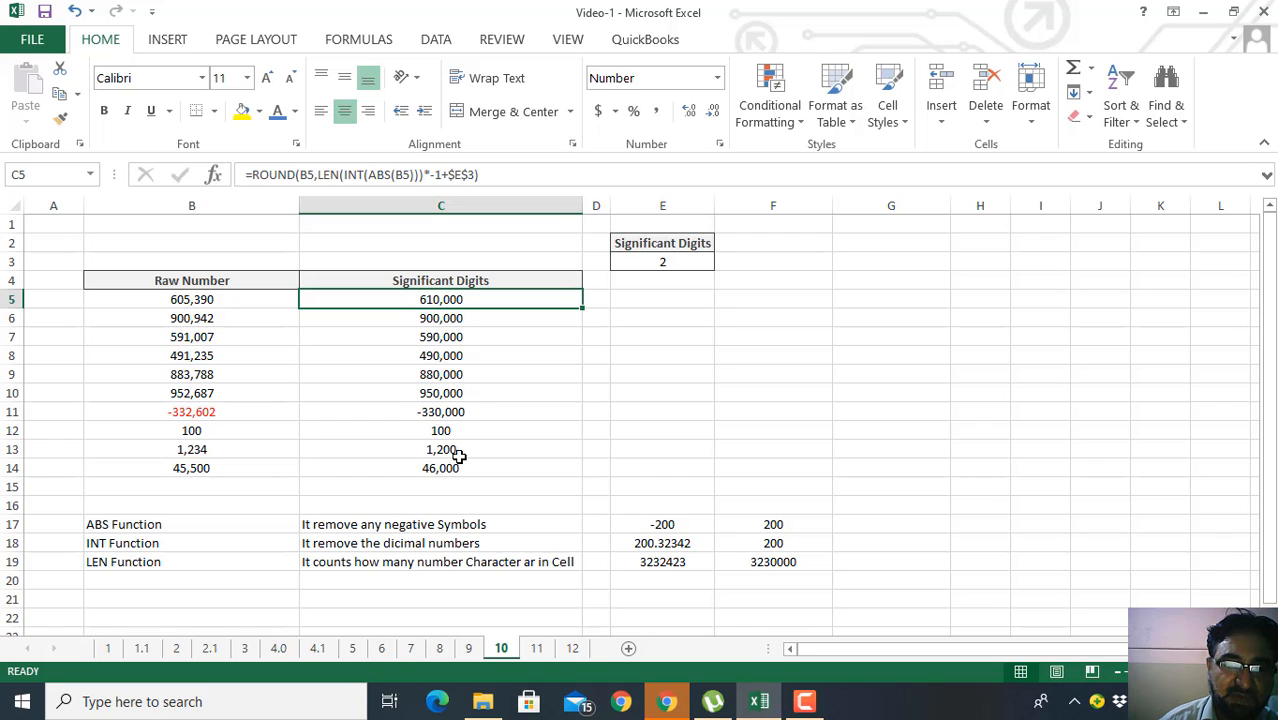
click(440, 317)
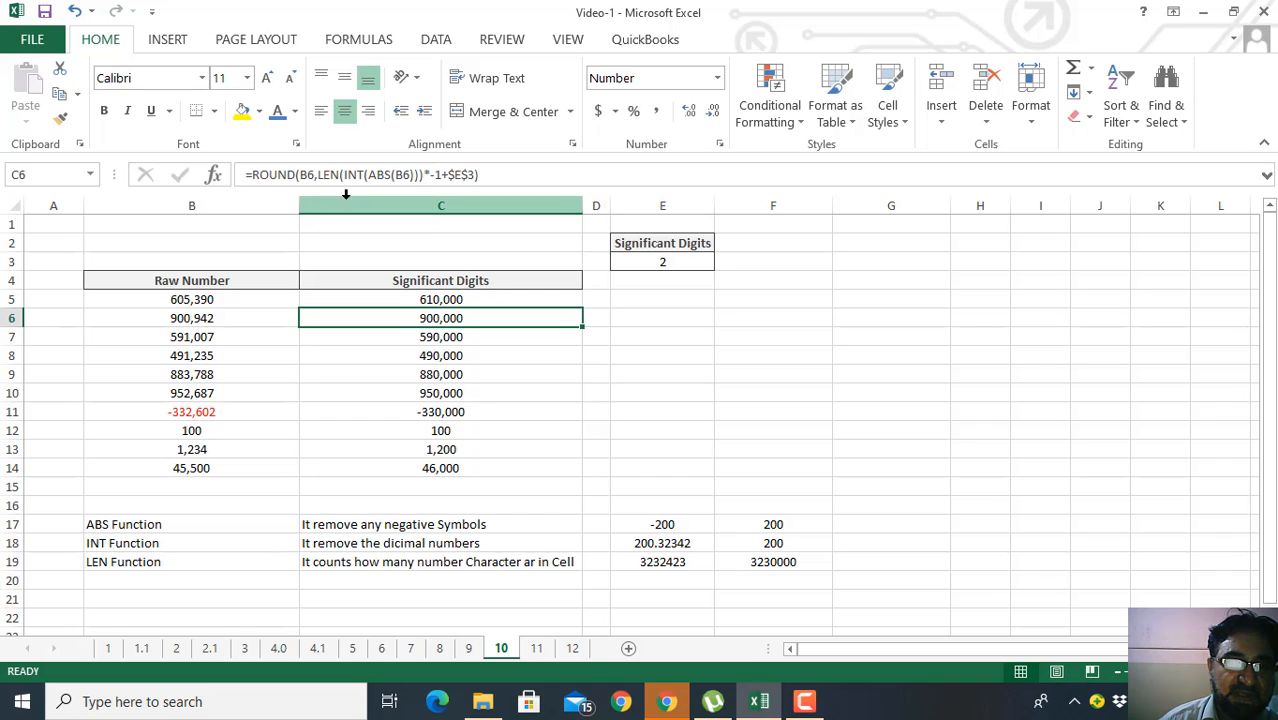
click(447, 300)
double_click(447, 300)
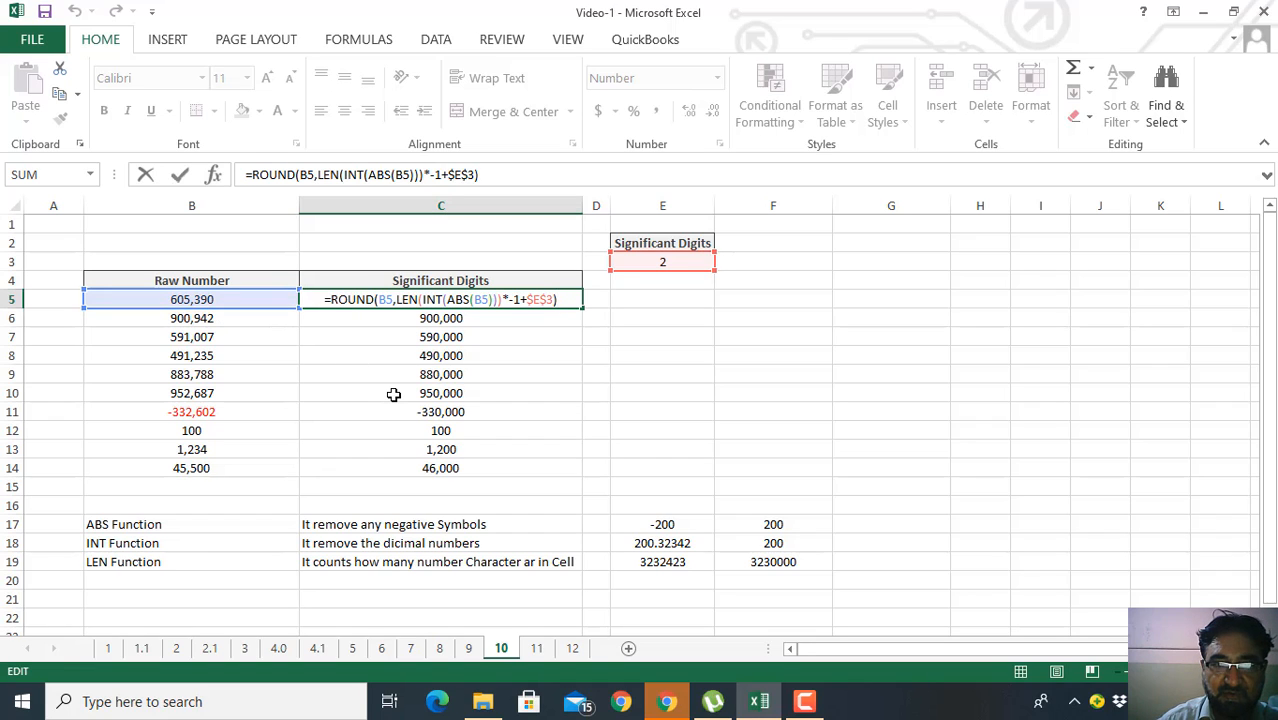
key(Return)
click(466, 300)
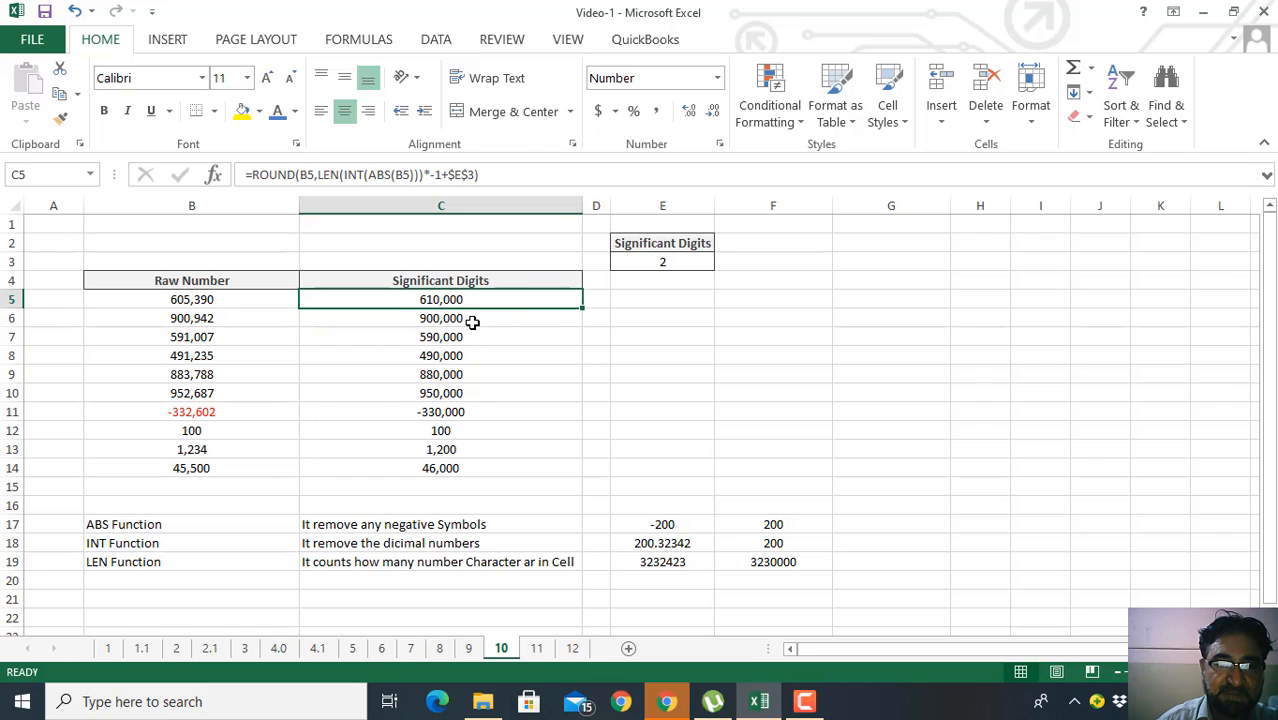
Step: Change the raw number in B5 to 604390.338085103
click(236, 301)
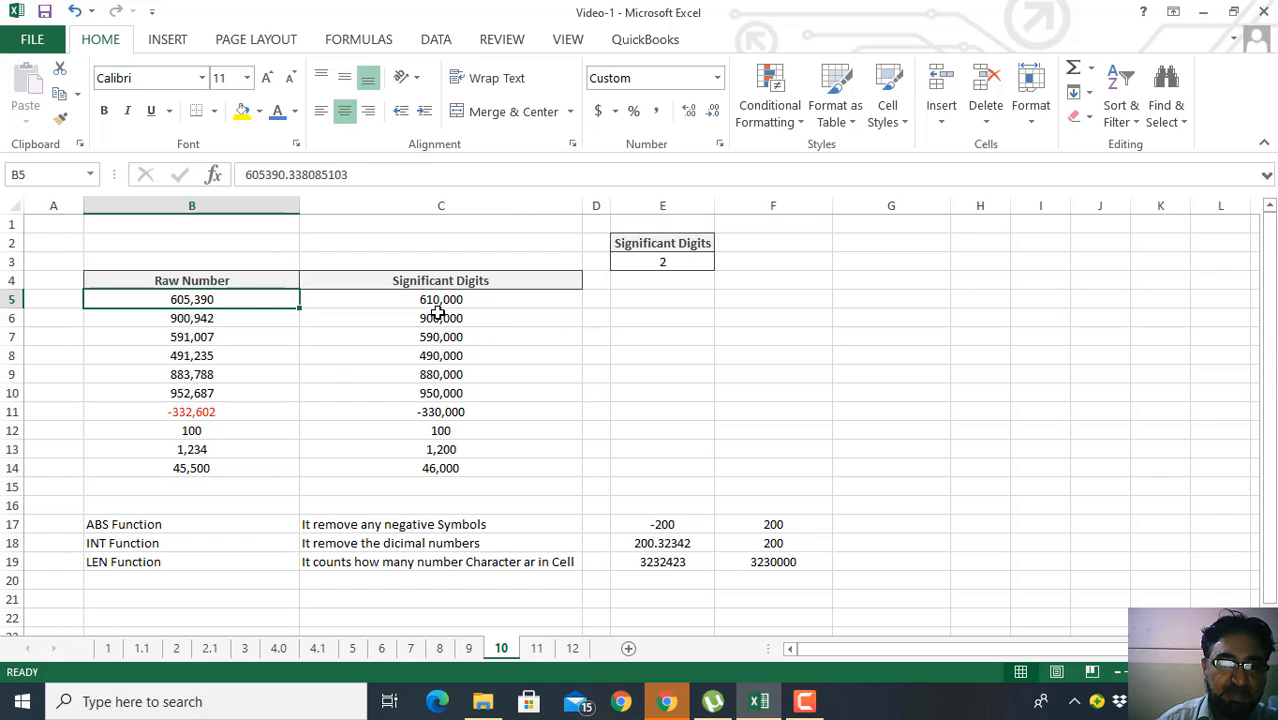
double_click(231, 299)
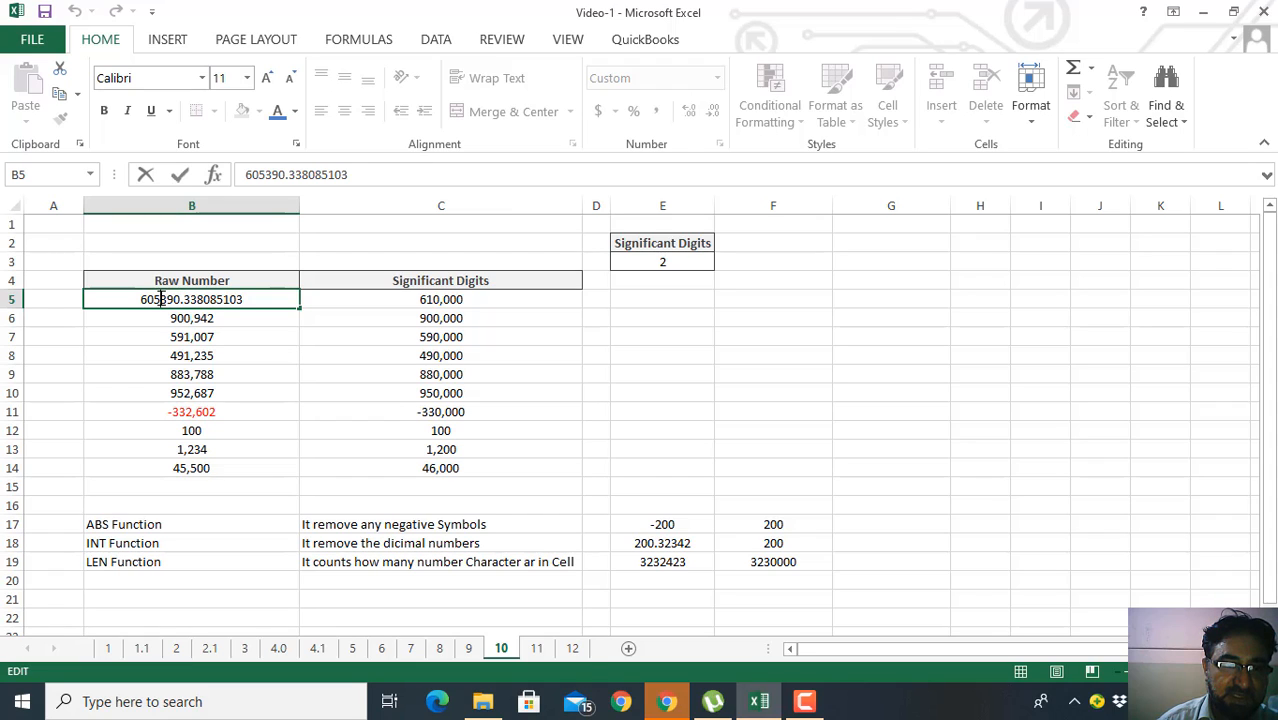
key(BackSpace)
text(4)
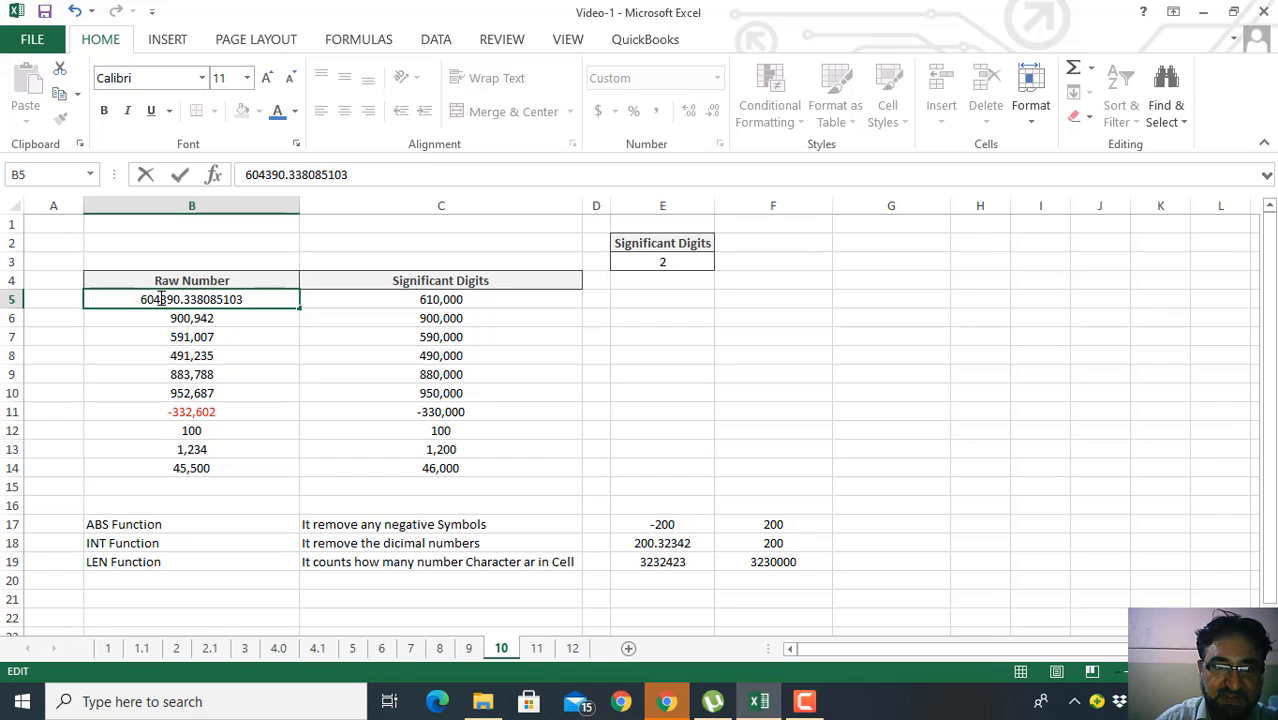
key(Return)
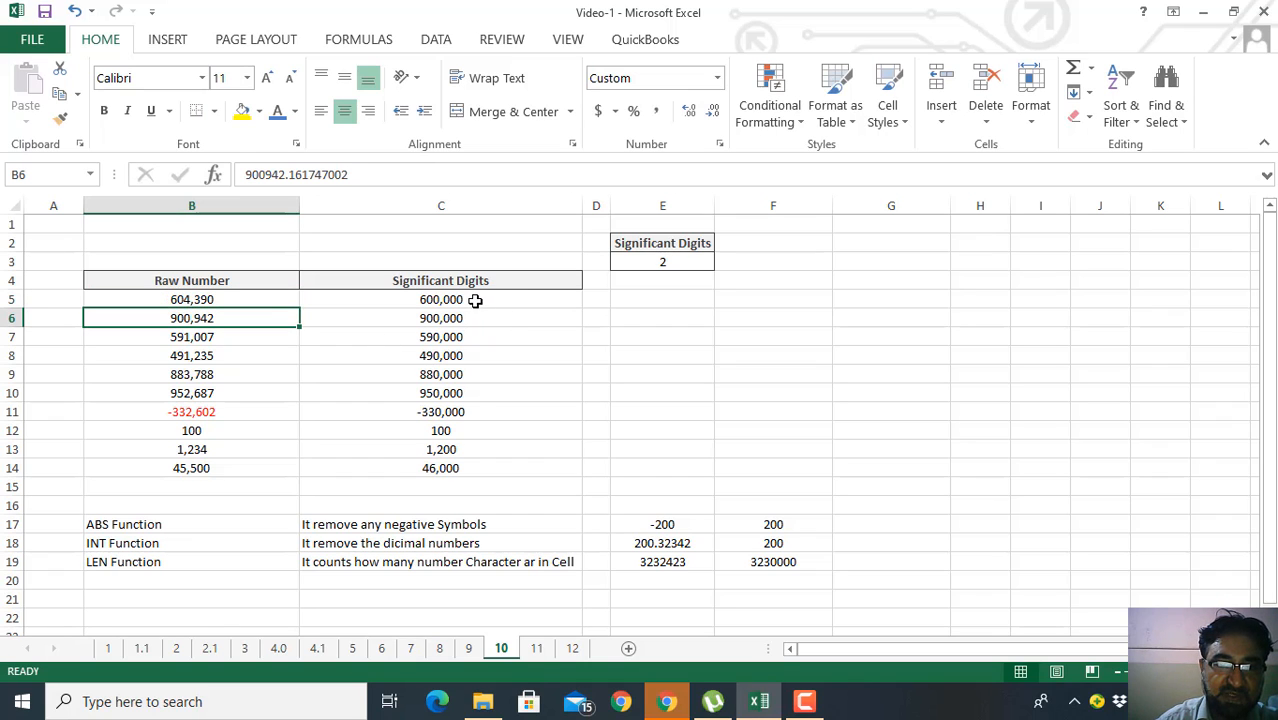
Step: Compare the significant digits result in C5 with its raw number in B5, and examine the raw numbers in B6 to B9
click(475, 299)
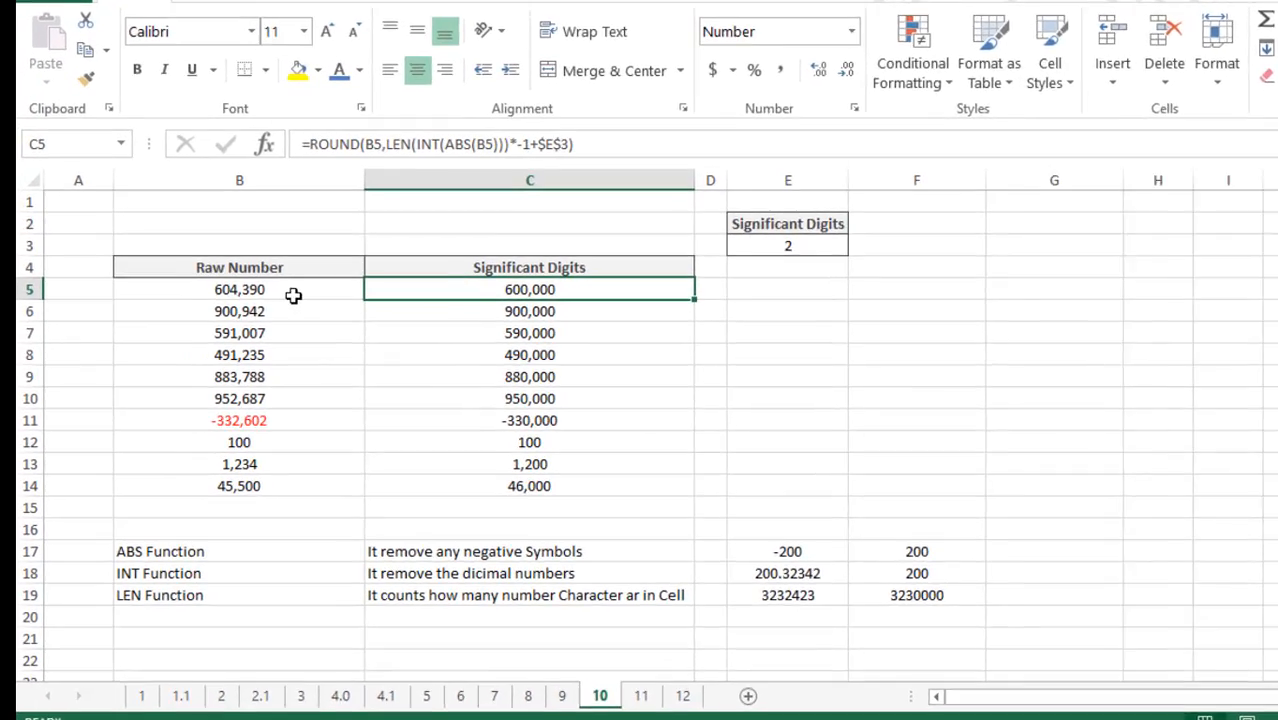
click(238, 304)
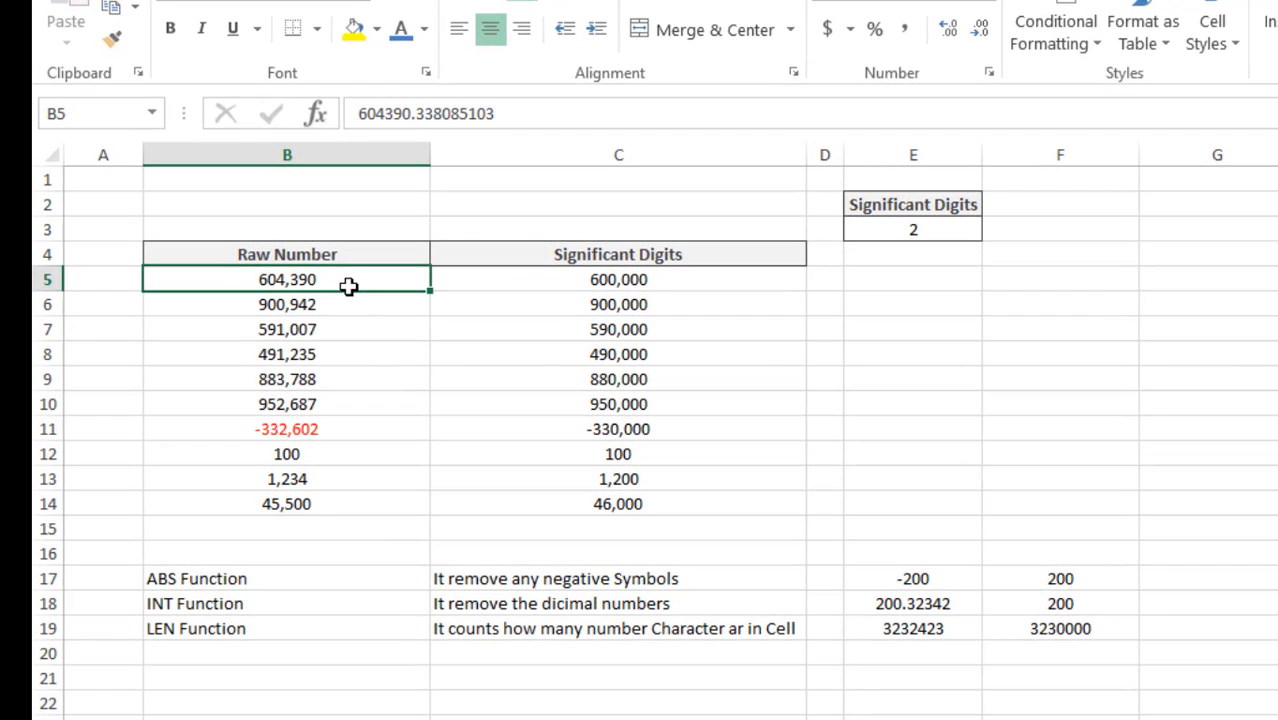
click(313, 377)
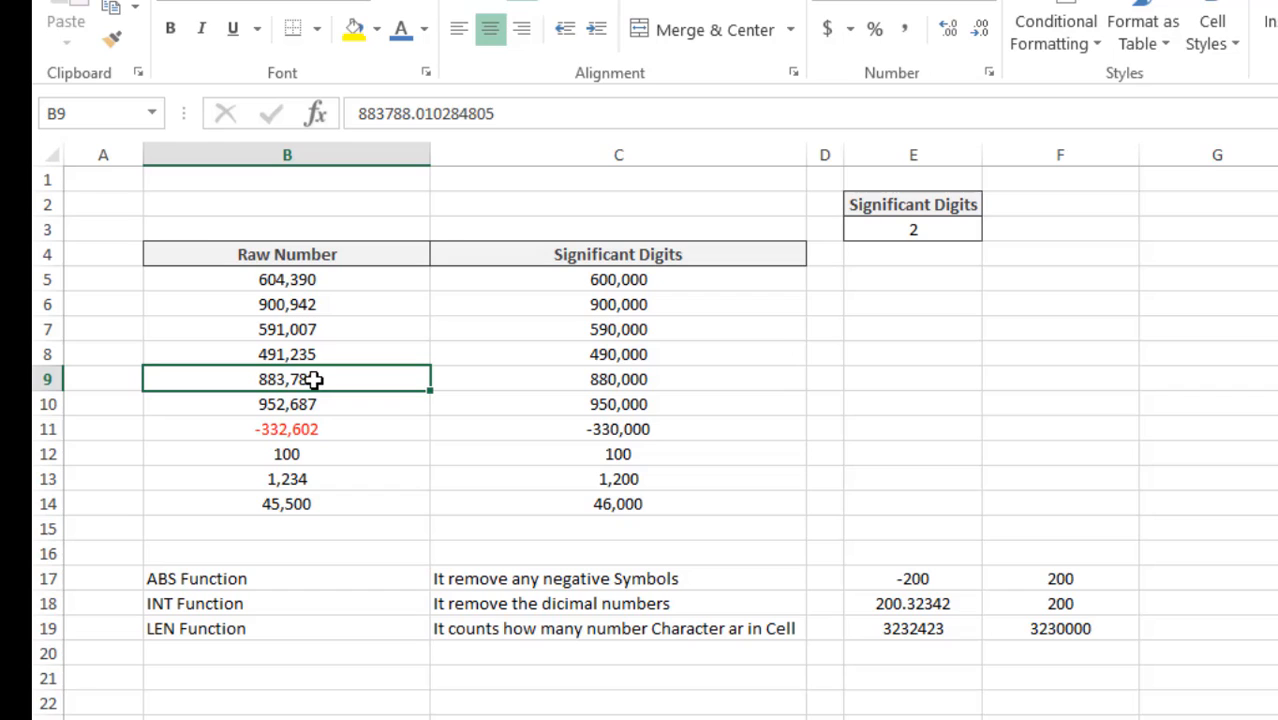
click(313, 282)
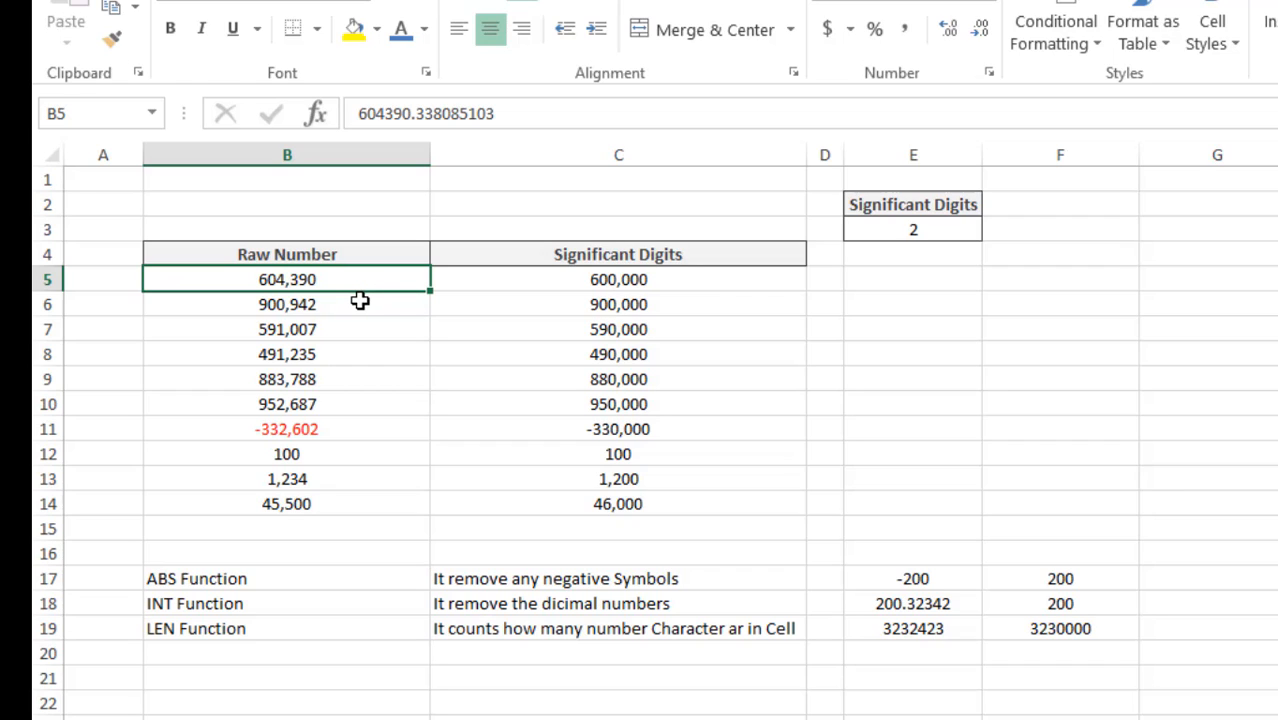
click(318, 307)
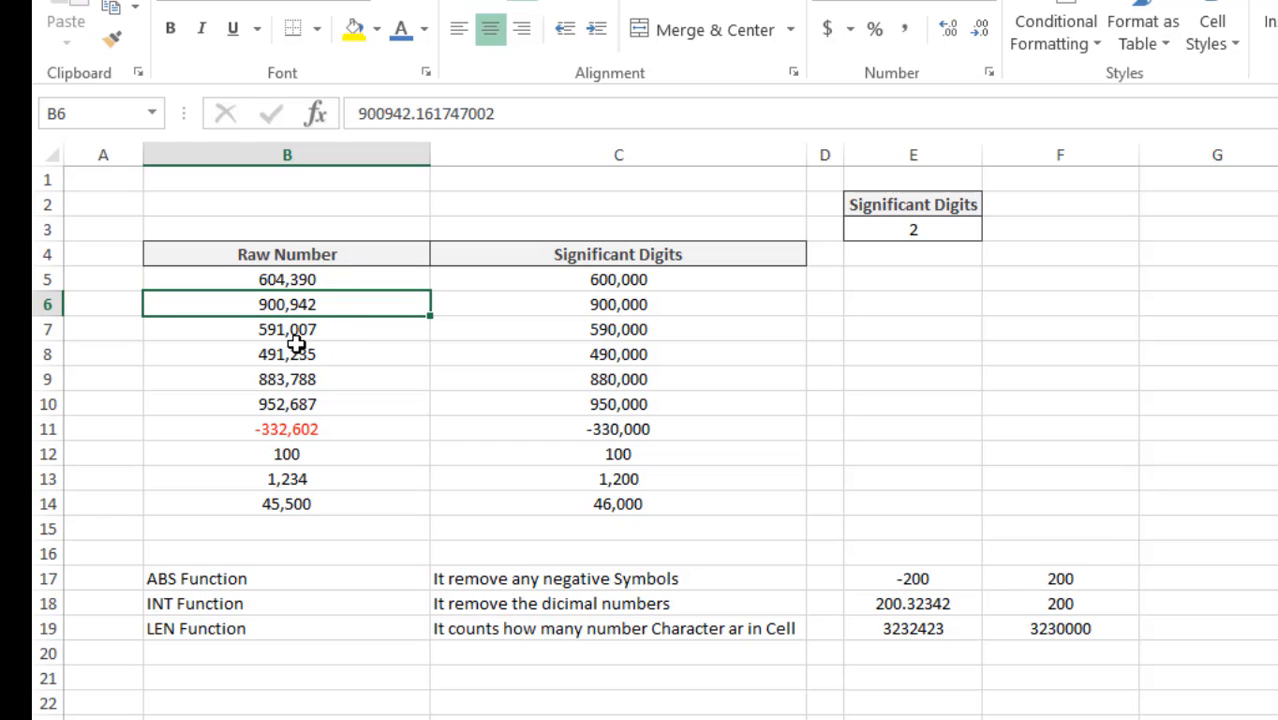
click(294, 337)
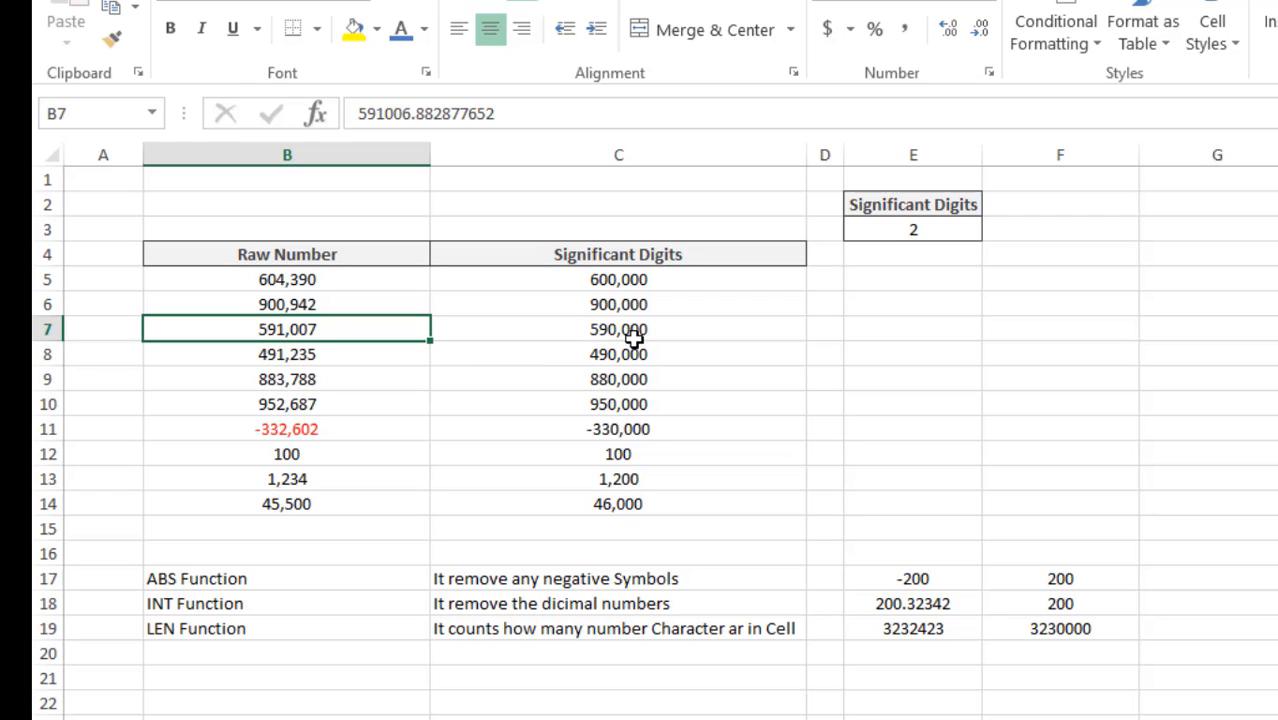
click(300, 358)
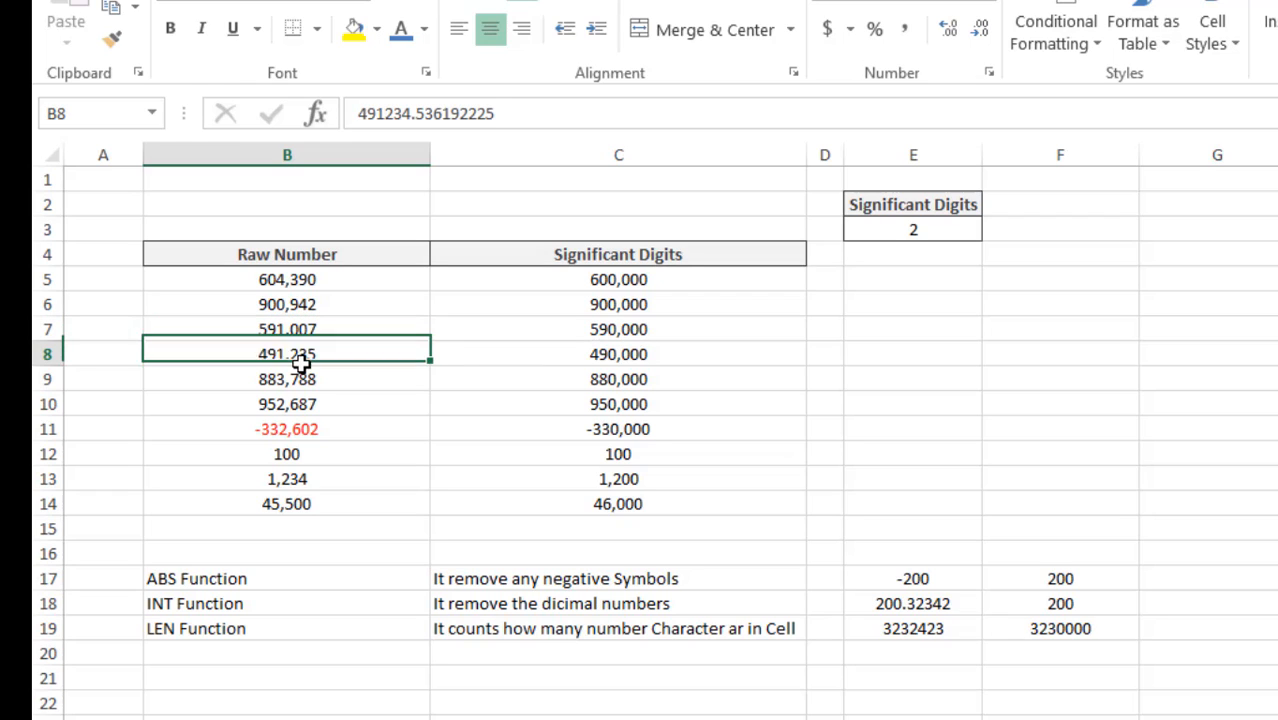
Step: Examine the raw numbers in B9 and B10 and the significant digits formulas in C10 and C11
click(304, 380)
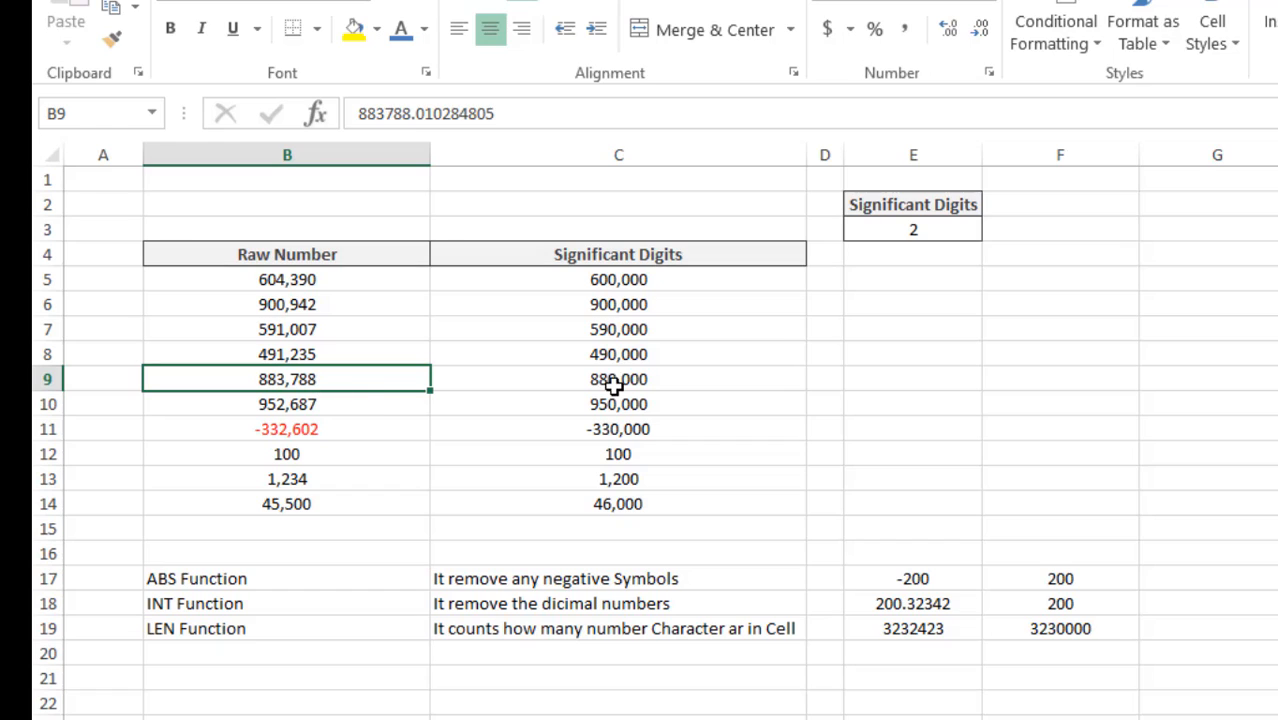
click(304, 405)
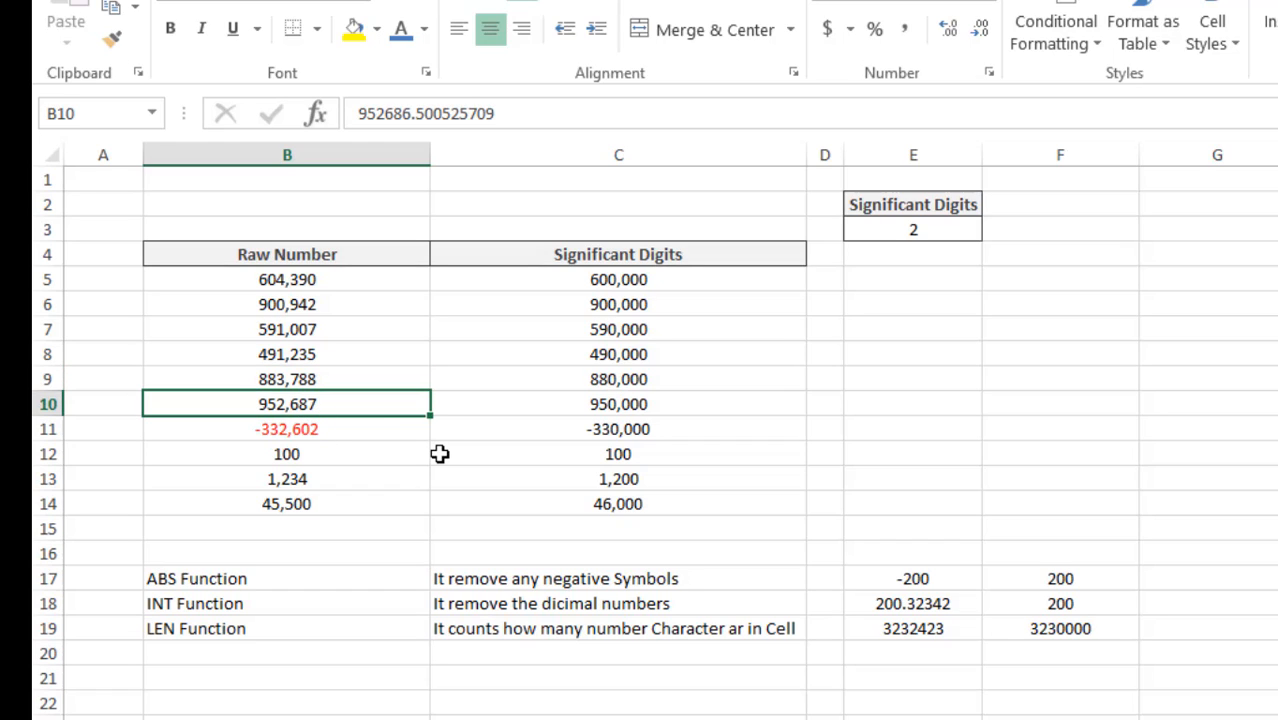
click(622, 405)
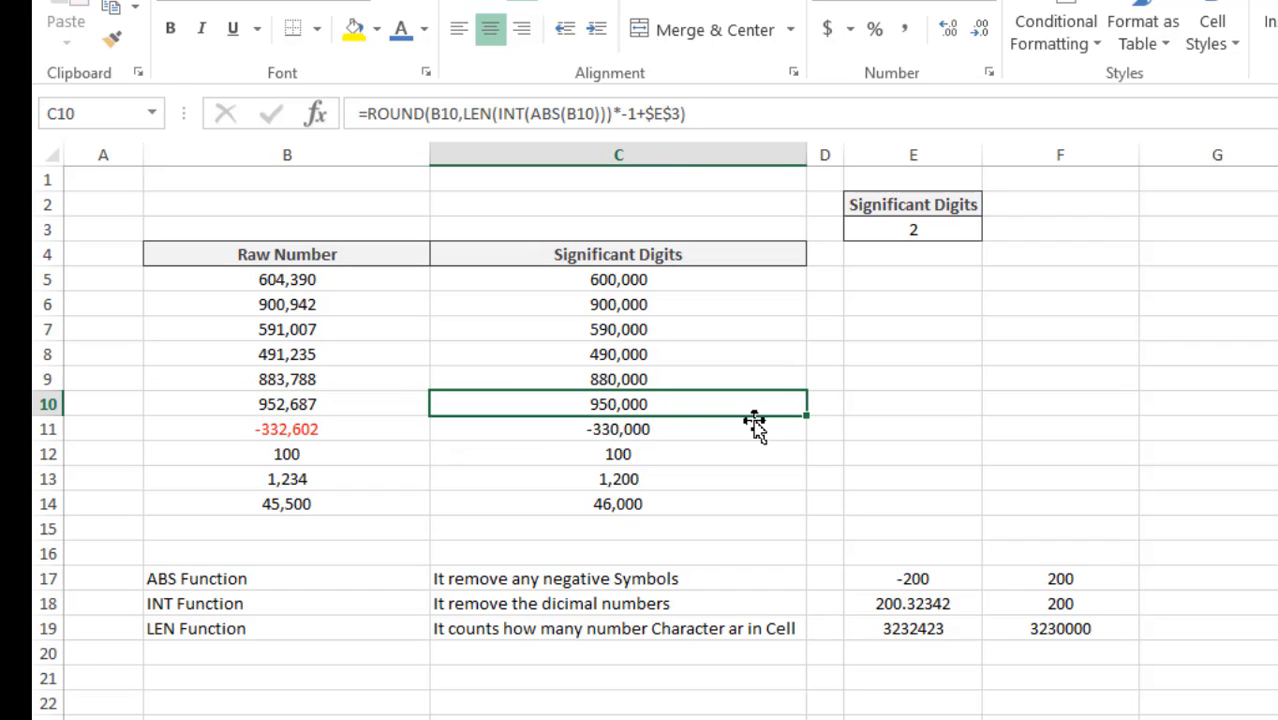
click(634, 428)
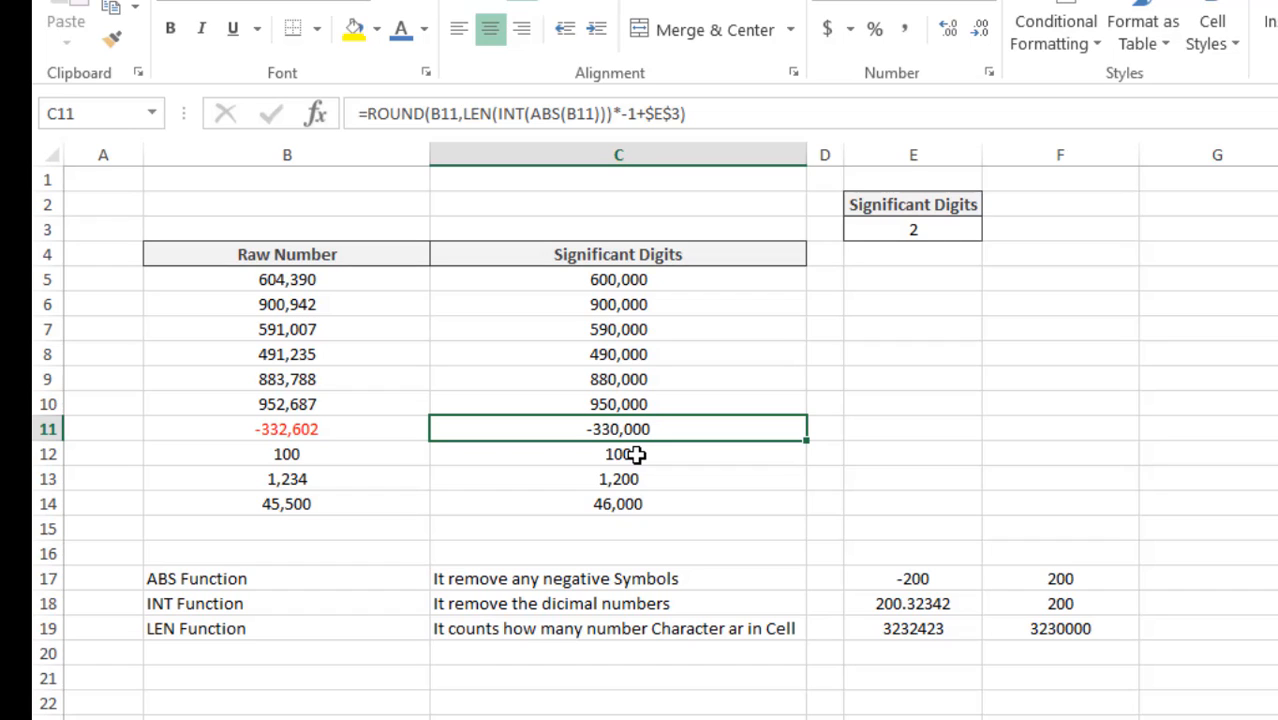
Step: Change the raw number in B12 to -100 and check its significant digits result in C12
double_click(268, 455)
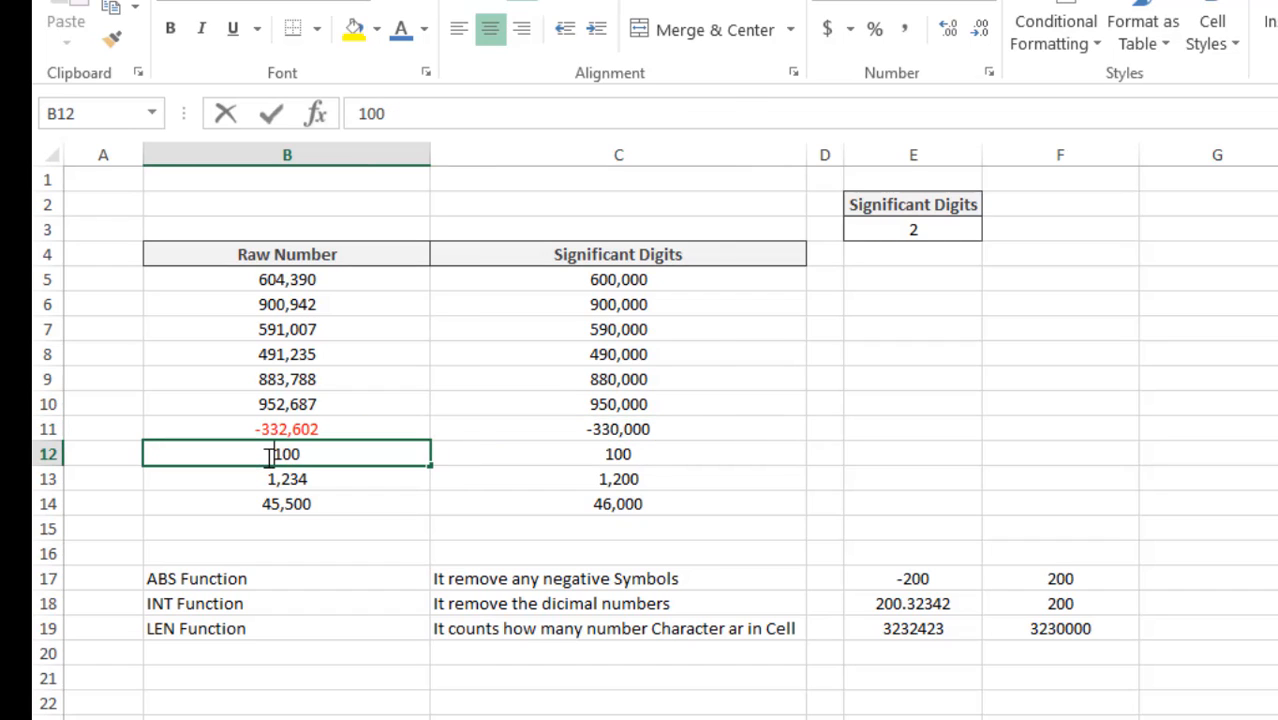
text(-)
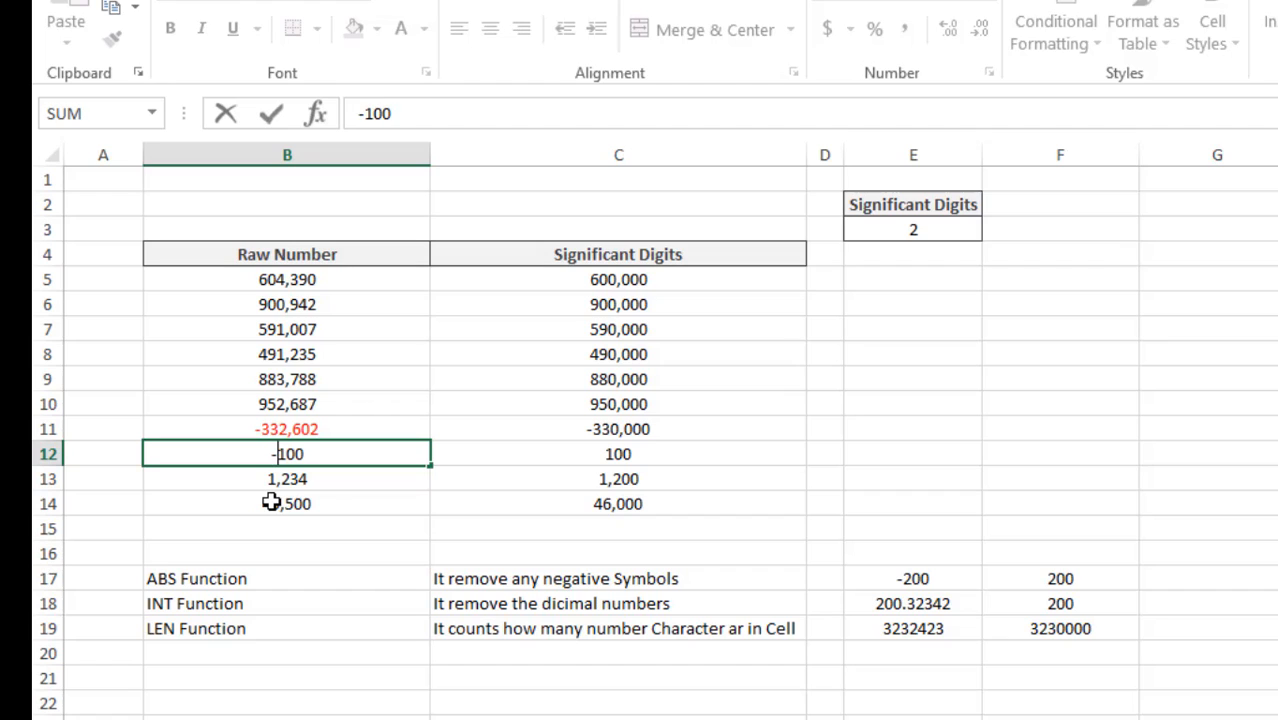
key(Return)
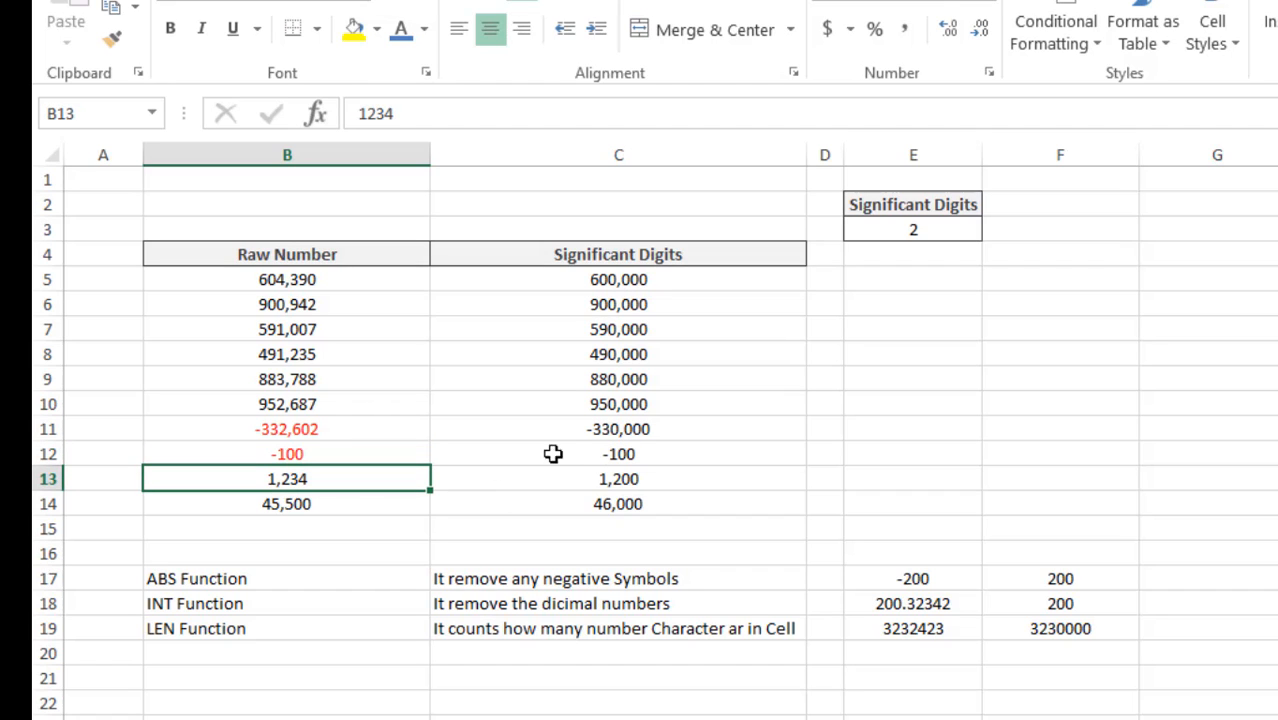
click(598, 450)
click(306, 455)
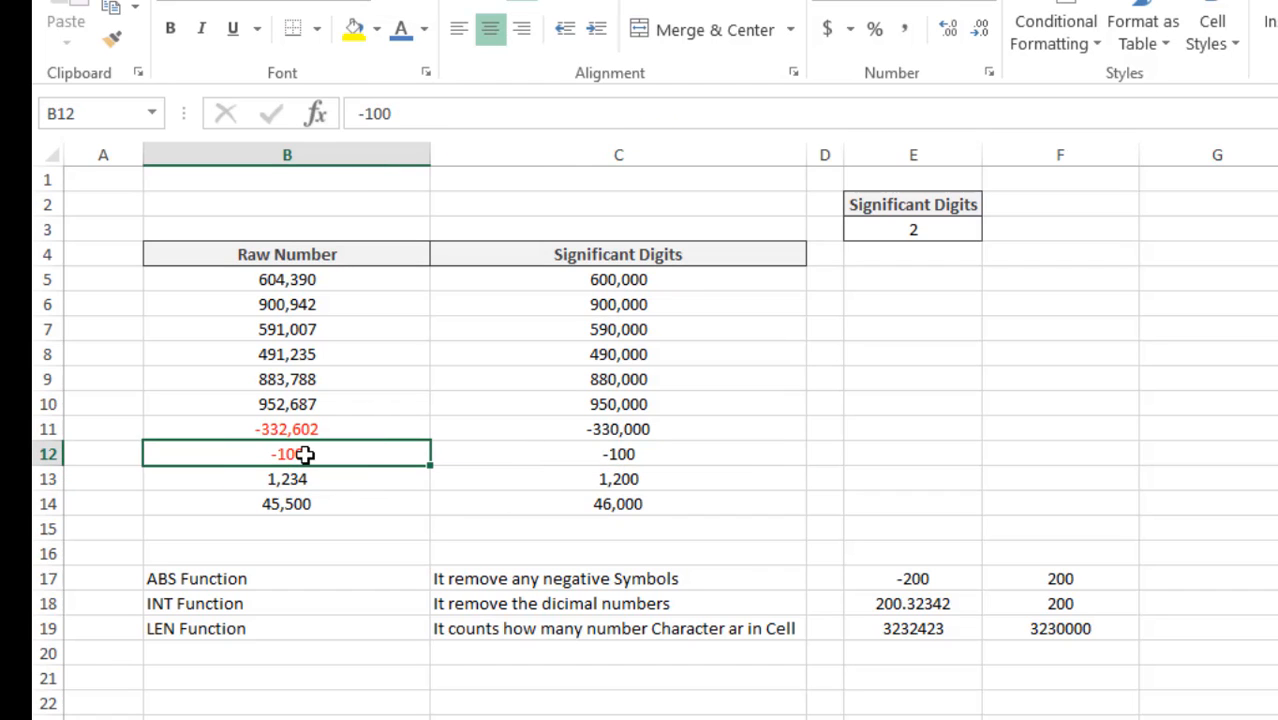
key(F2)
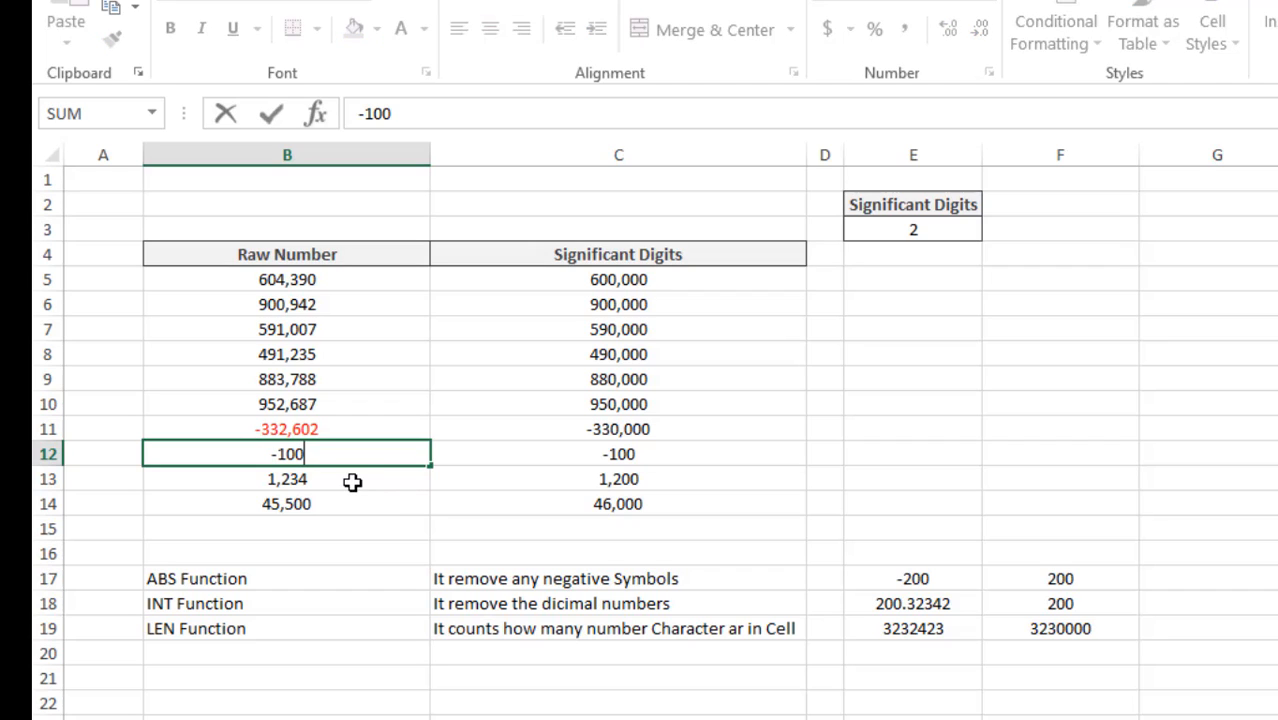
key(Return)
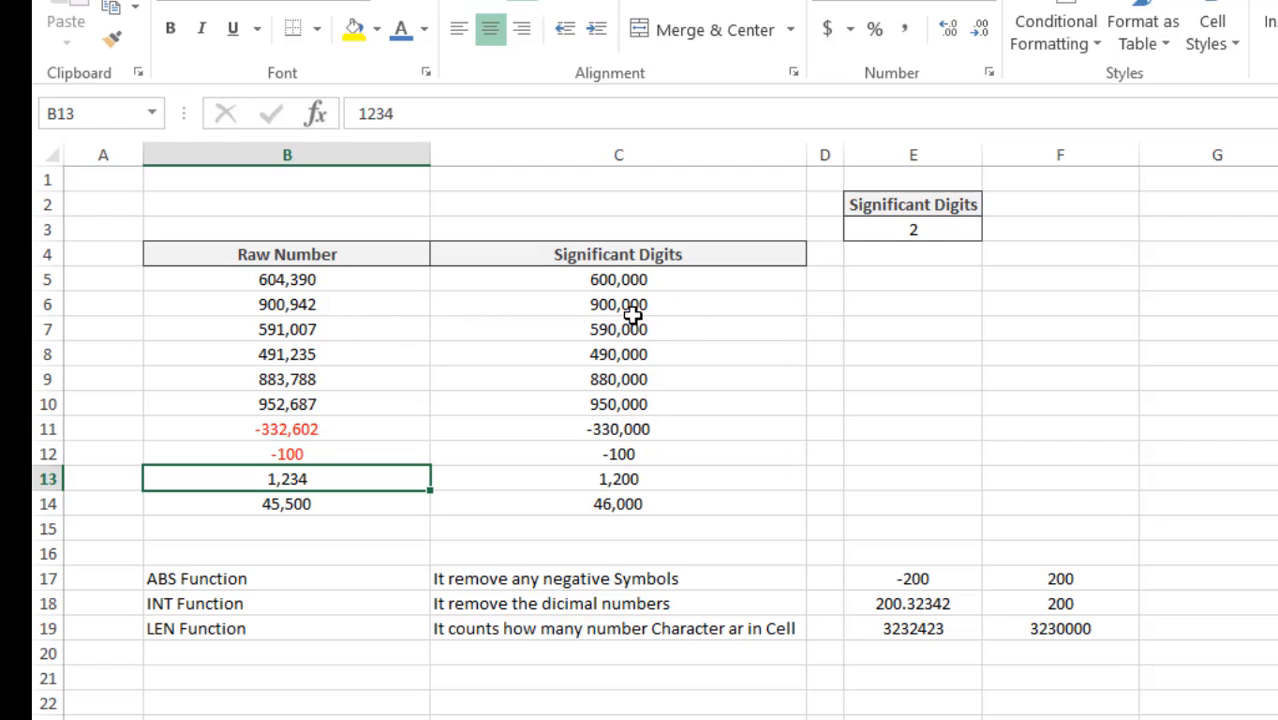
Step: Inspect the significant digits formulas in C5, C6 and C7, including their reference to the digit count in E3
click(619, 281)
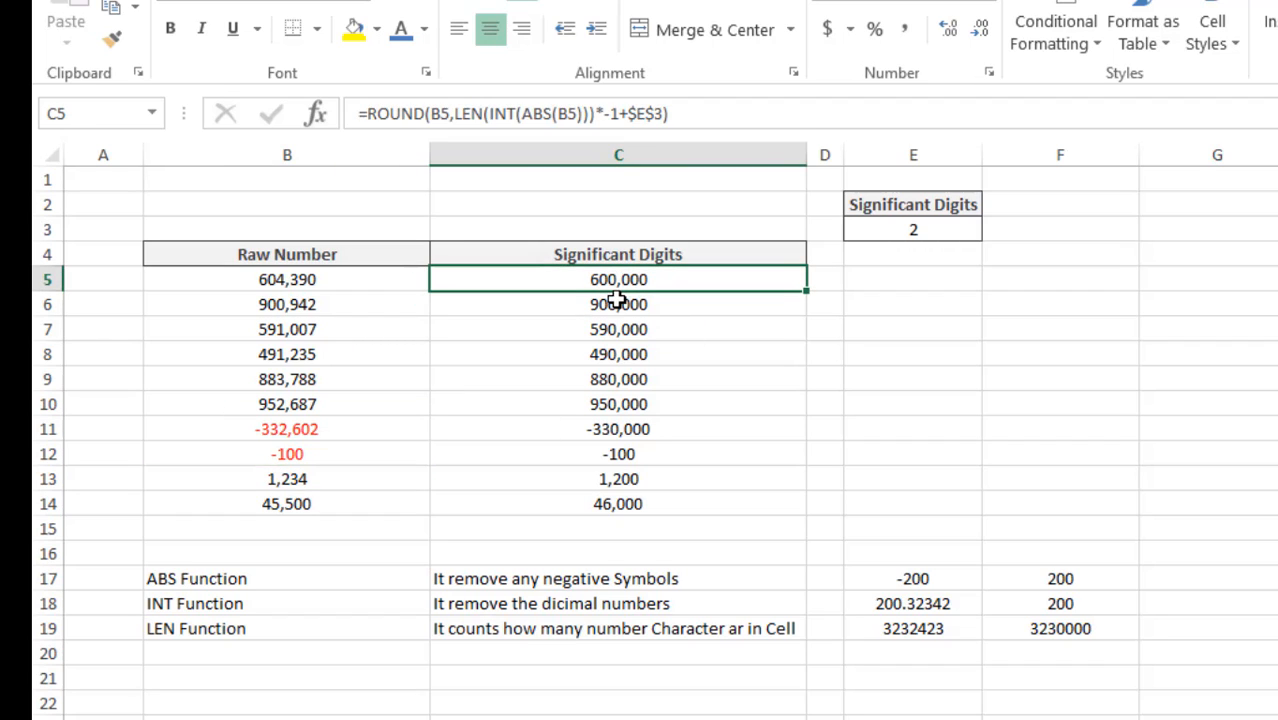
click(617, 302)
click(617, 331)
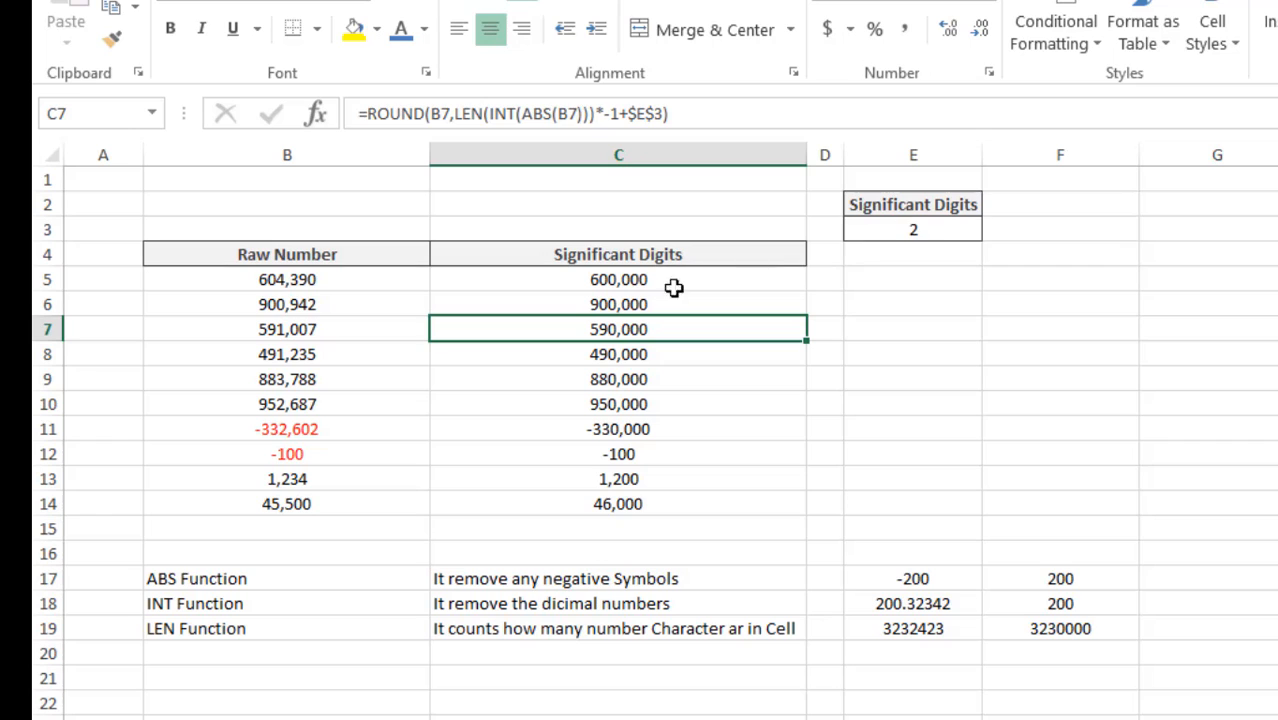
click(632, 283)
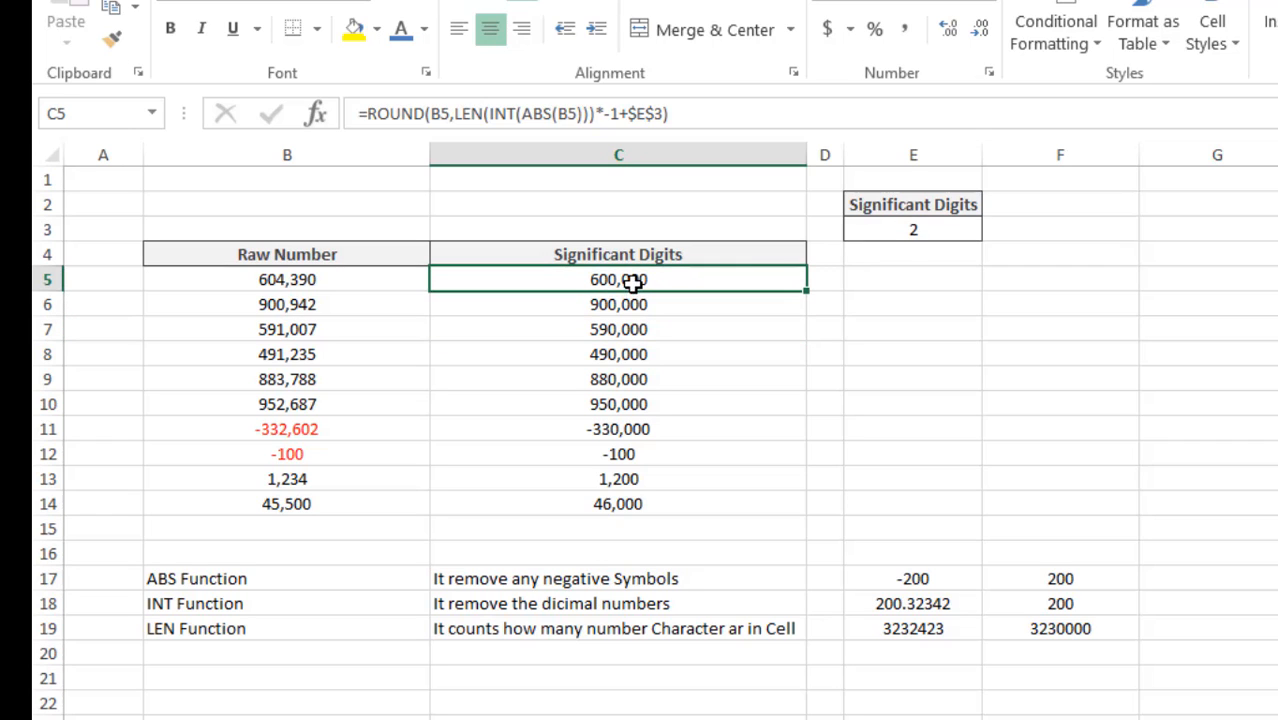
Step: Try significant digits values of 3 and 4 in E3, checking the rounded result in C6 for the second value
click(933, 230)
text(3)
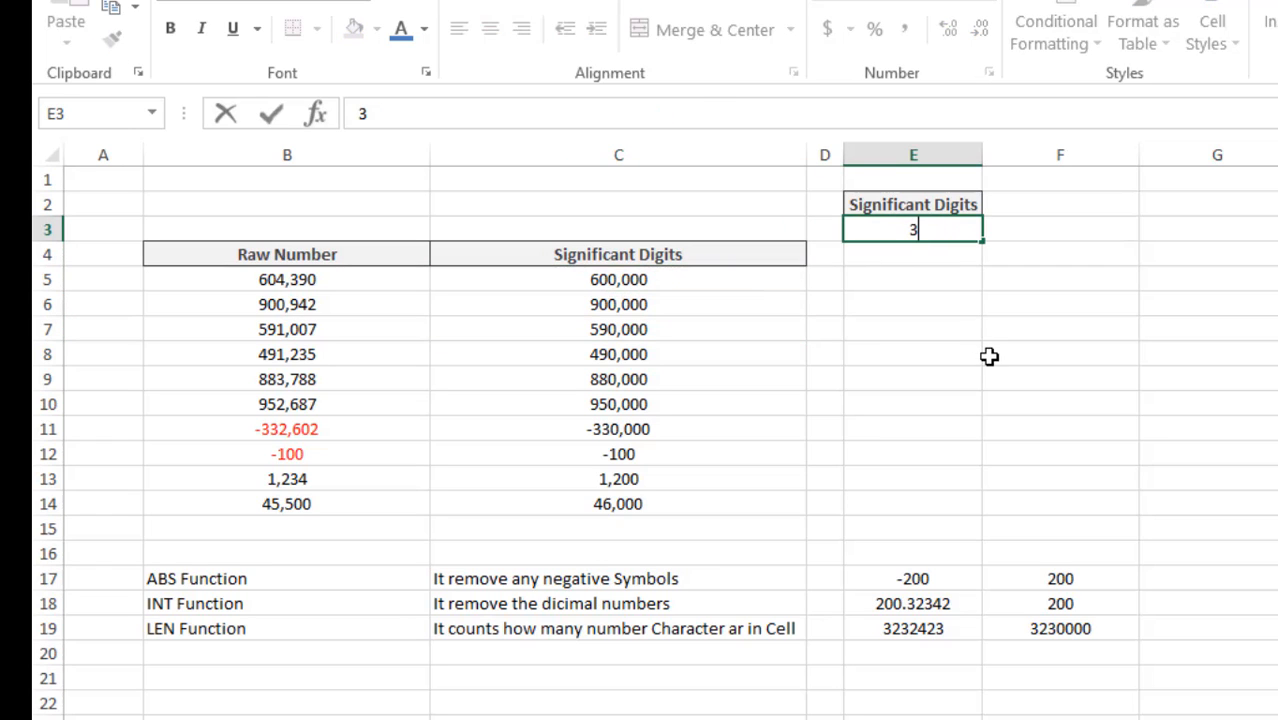
key(Return)
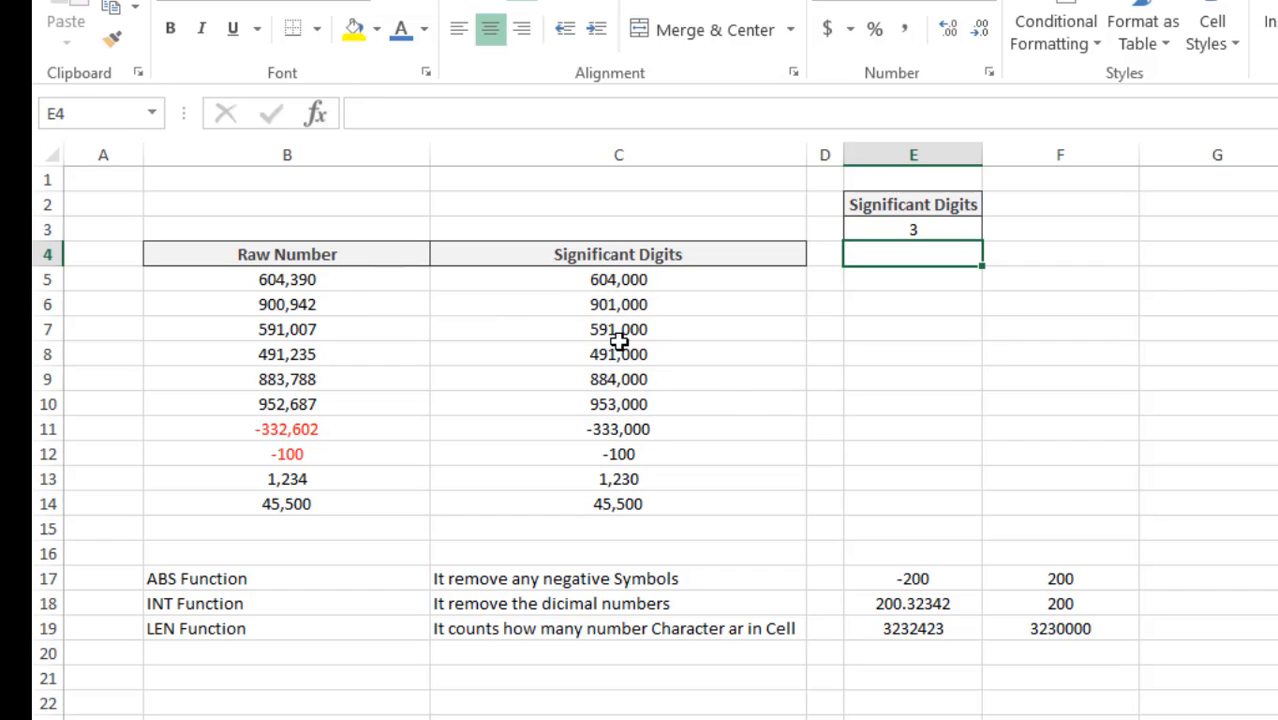
click(922, 229)
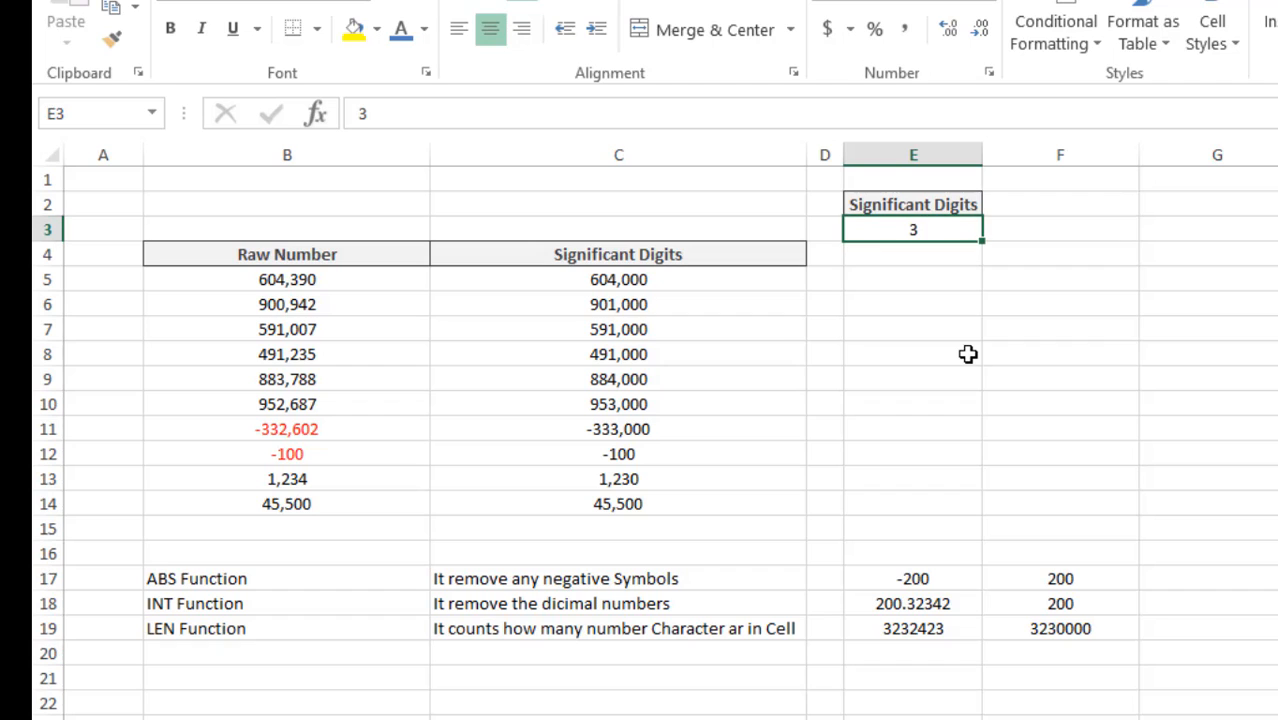
text(4)
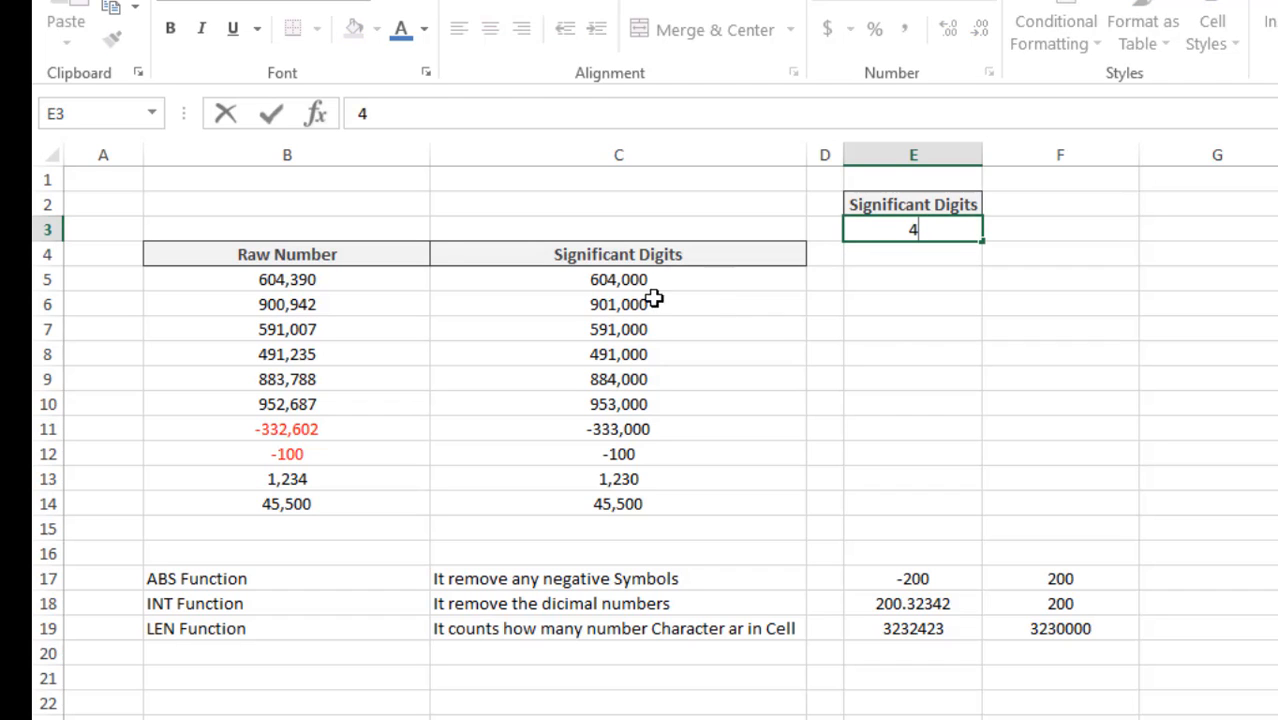
click(670, 302)
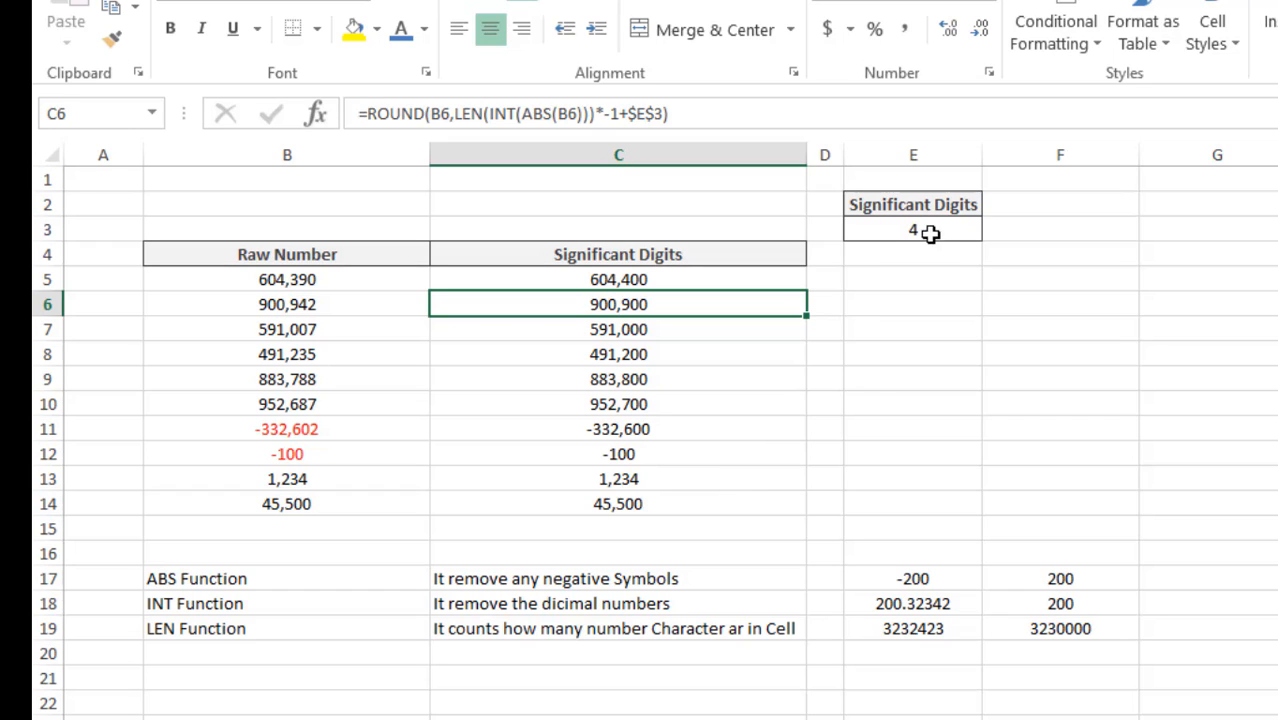
Step: Try significant digits values of 5 and 1 in E3 to compare the rounding in column C
click(926, 228)
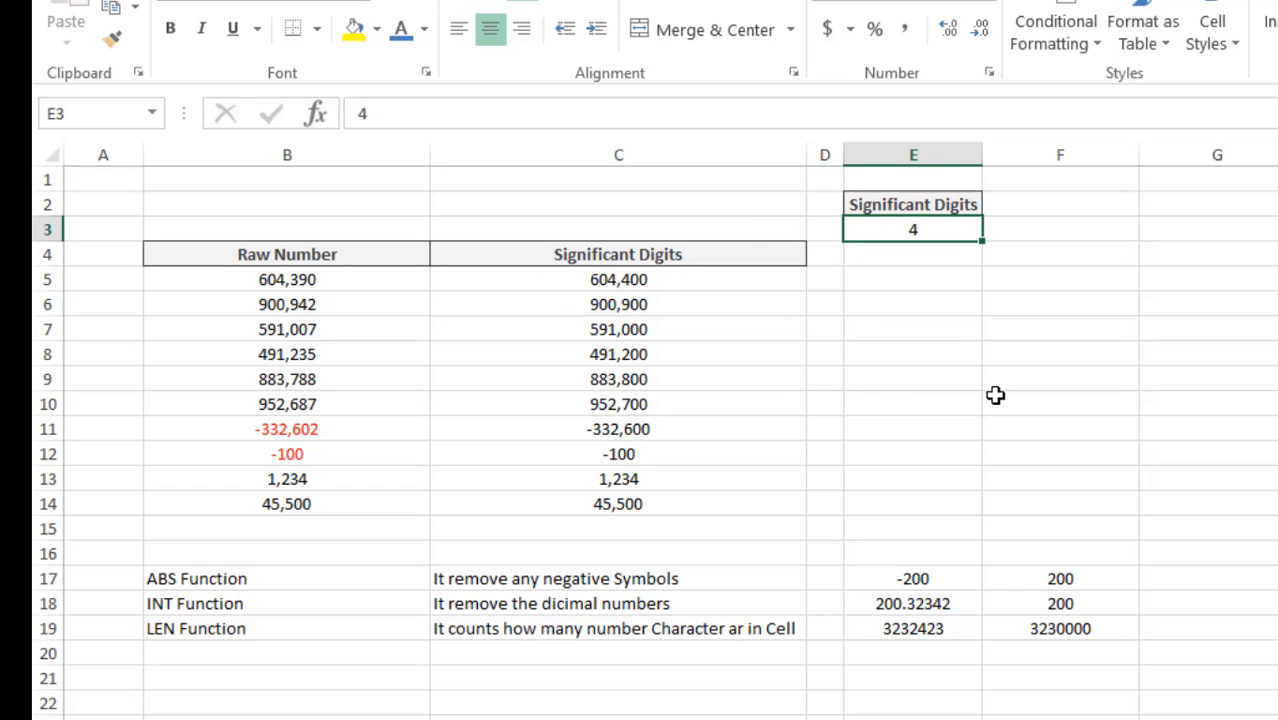
text(5)
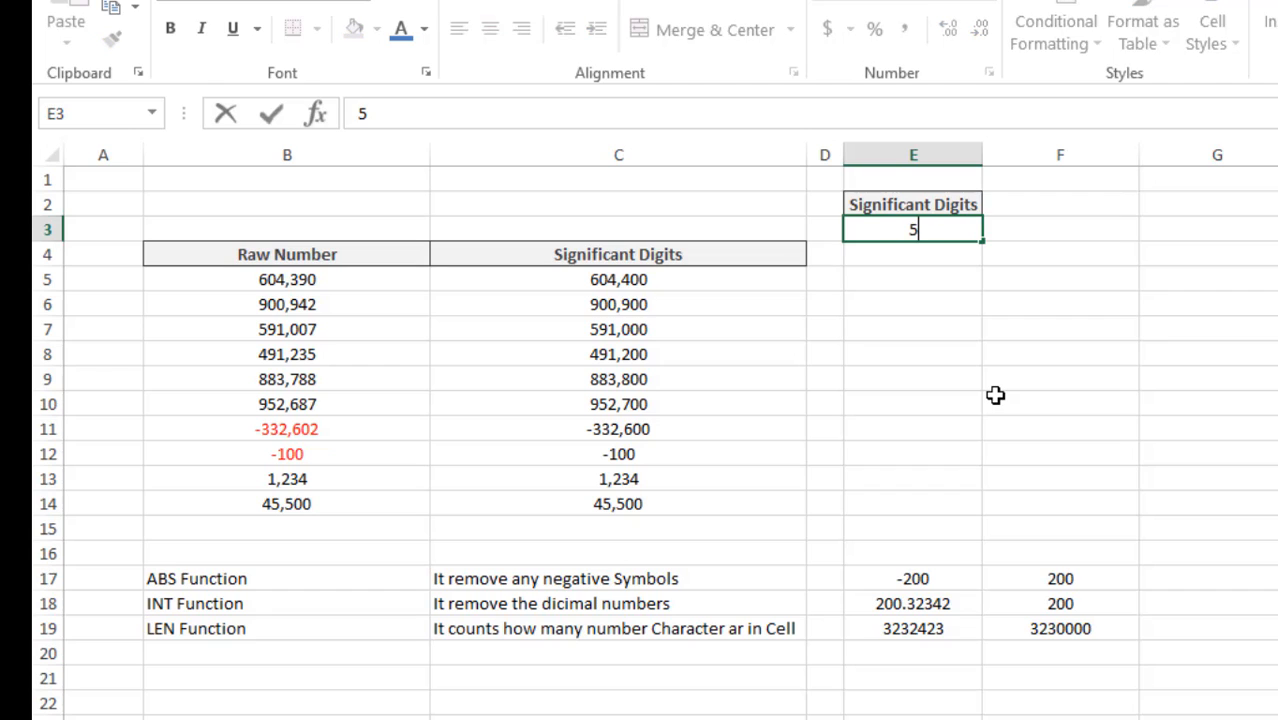
key(Return)
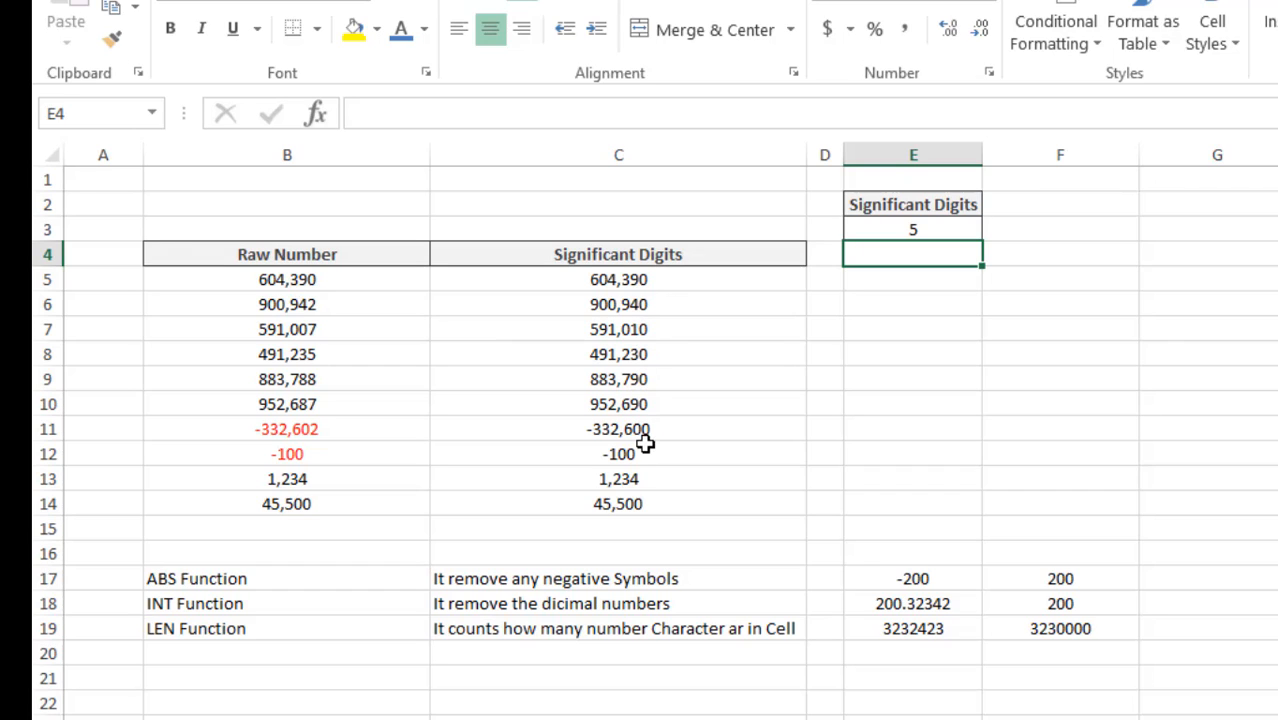
click(933, 229)
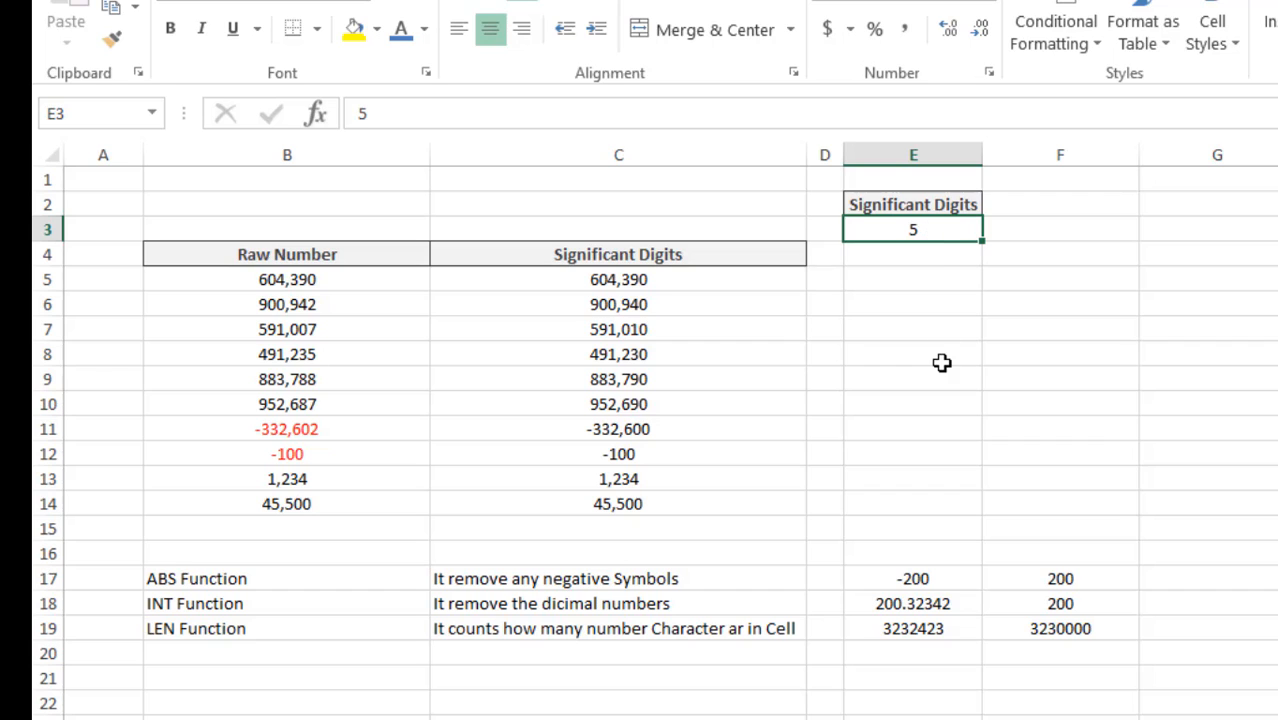
text(1)
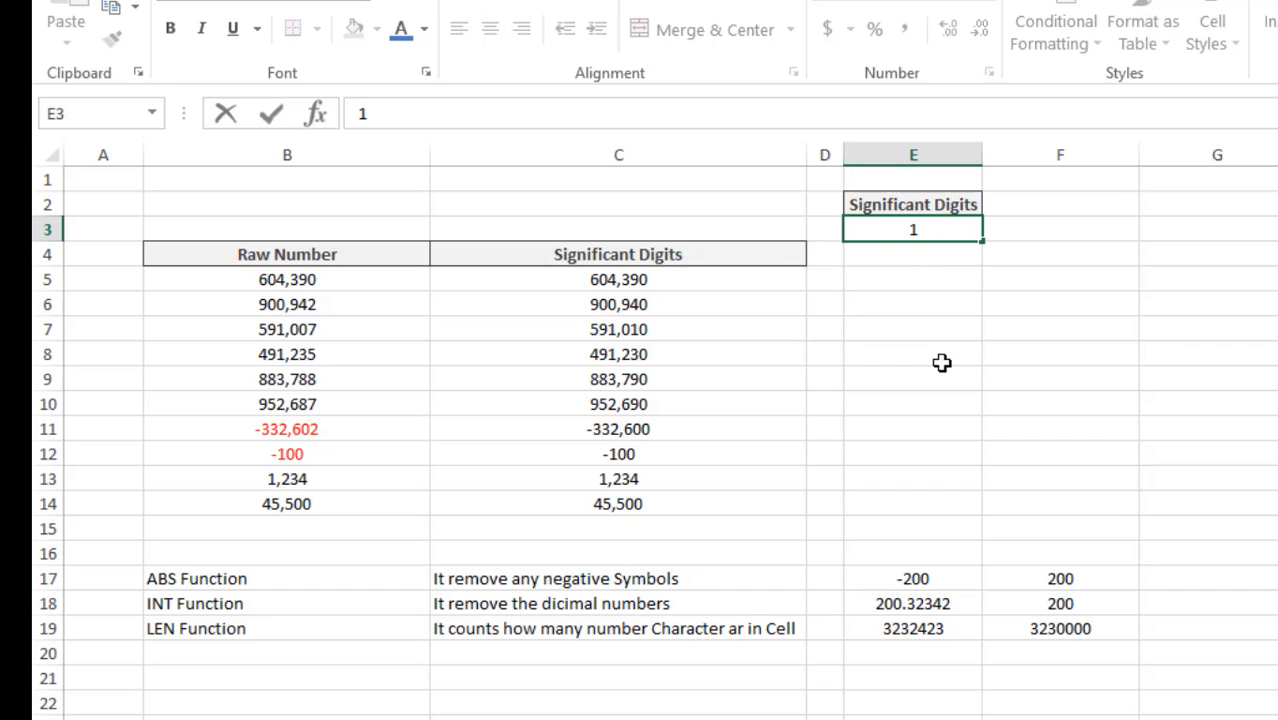
click(930, 257)
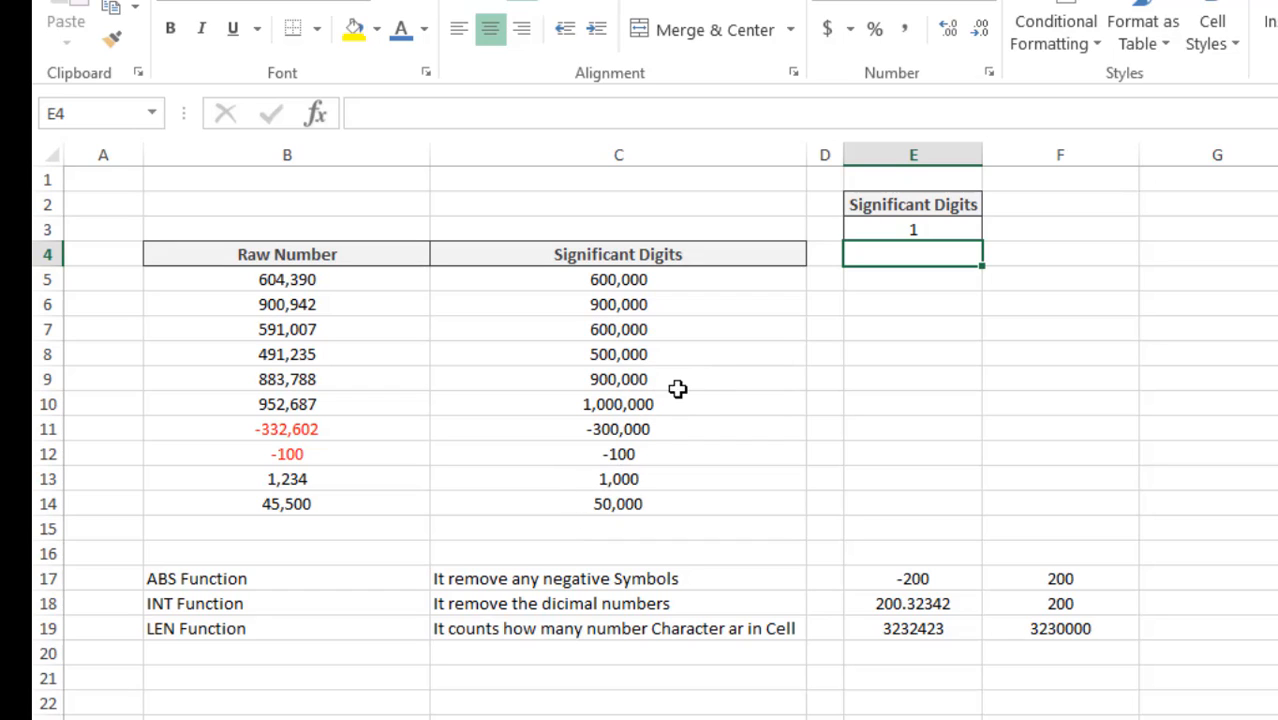
Step: Set the significant digits value in E3 to 2 and inspect the formulas in C7 and C9
click(928, 228)
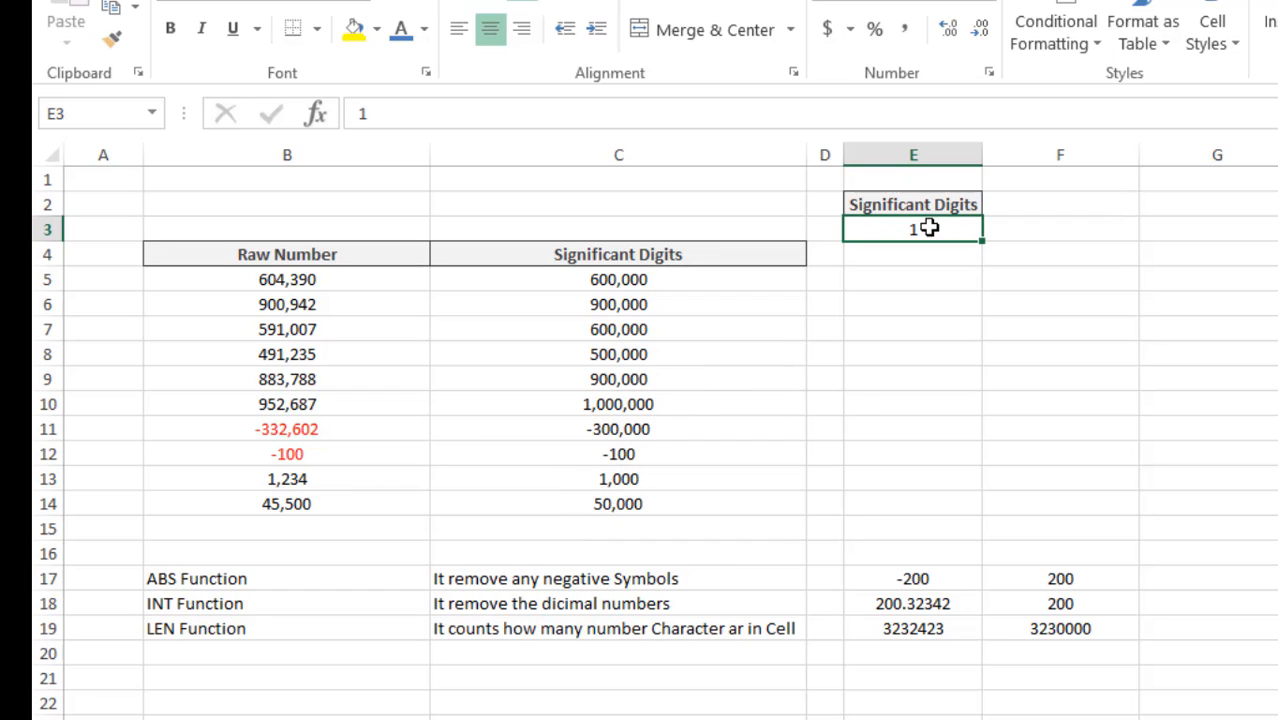
text(2)
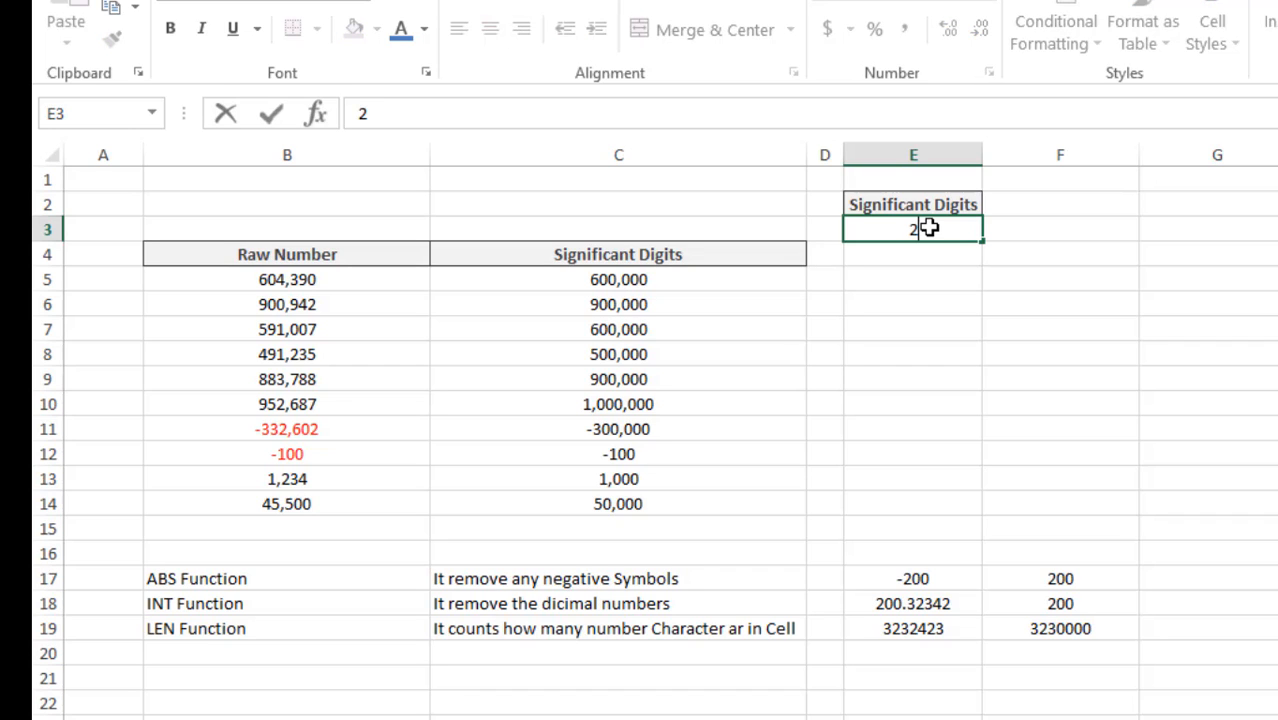
key(Return)
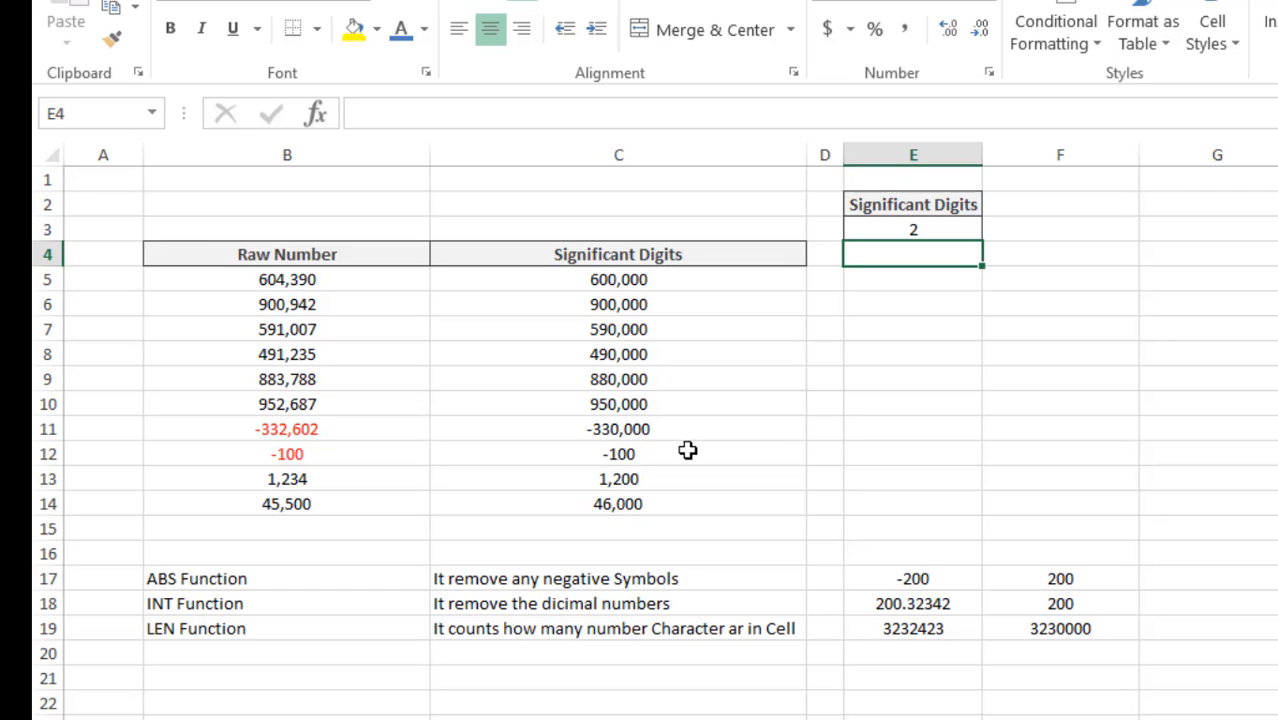
click(603, 325)
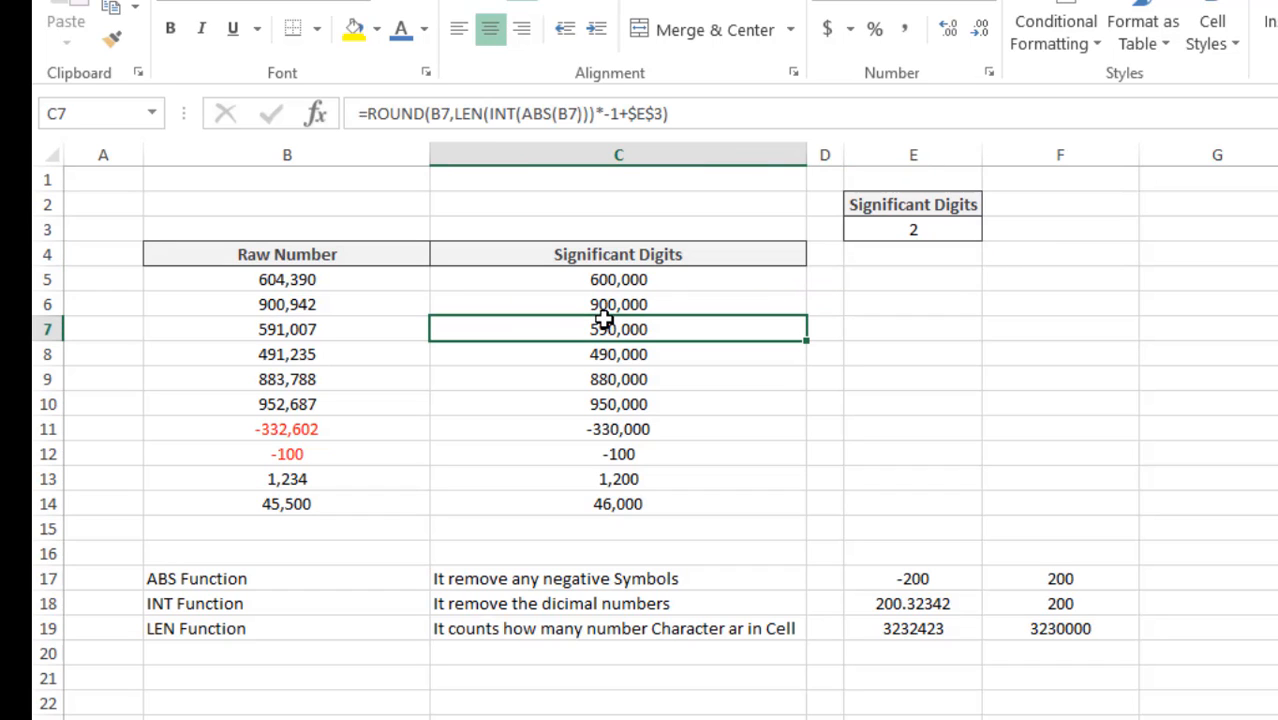
click(622, 370)
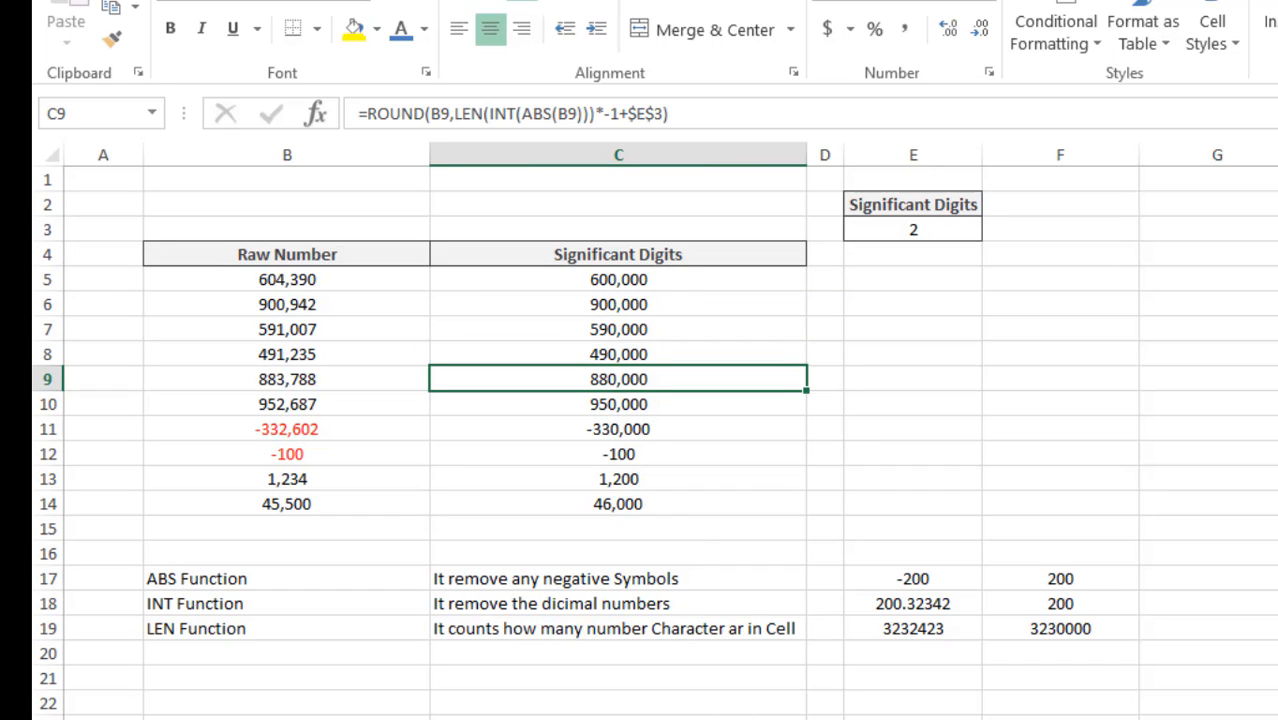